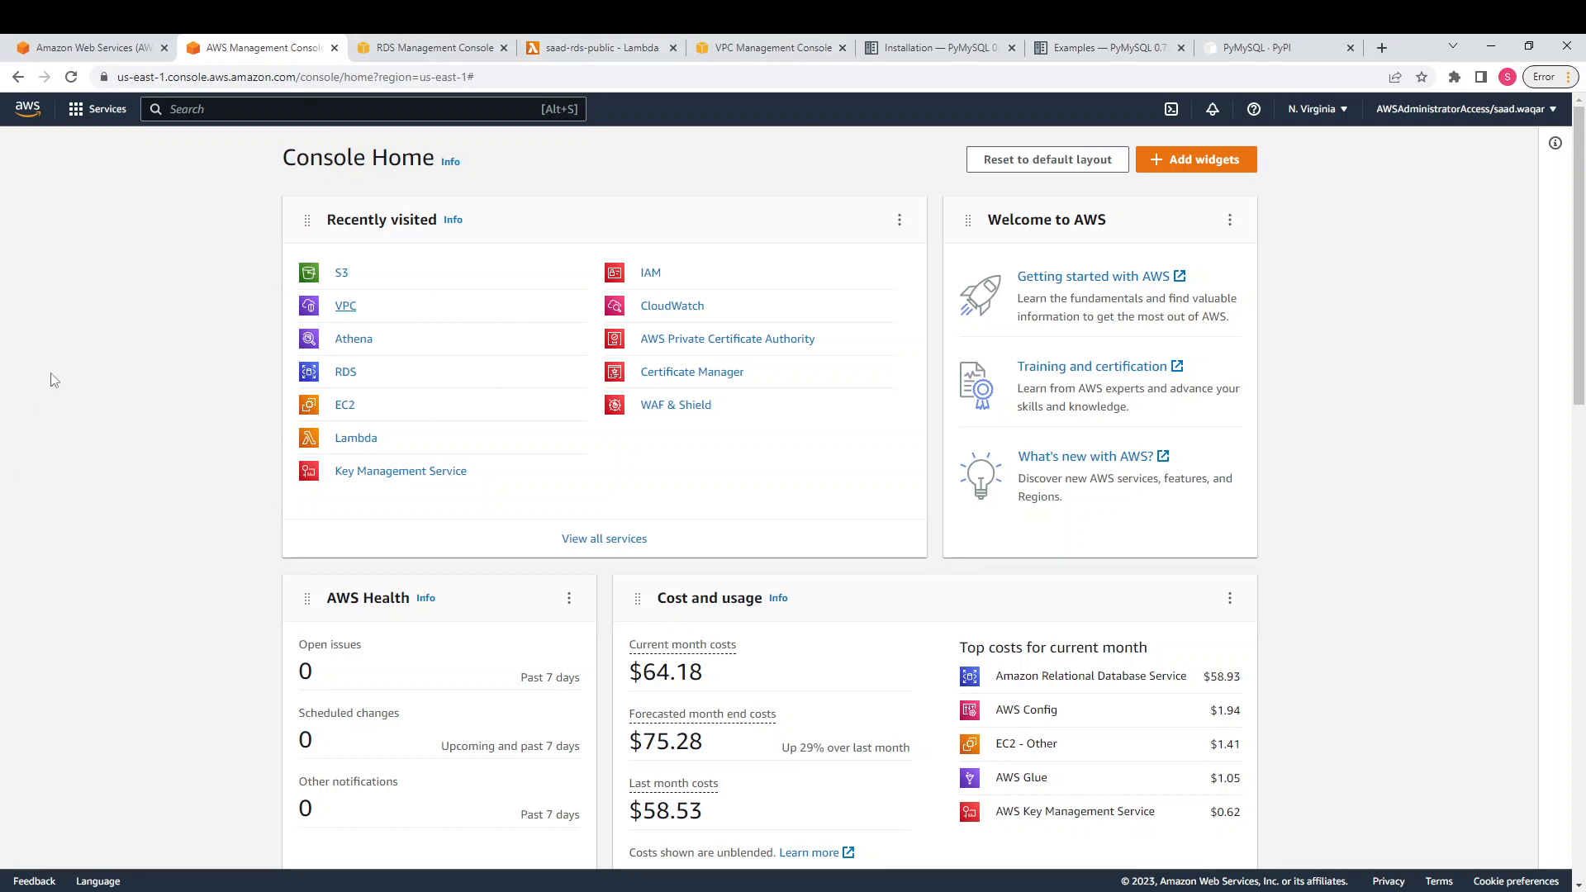
Return to the RDS Databases list showing the MySQL Community instance saad-rds-db
click(433, 42)
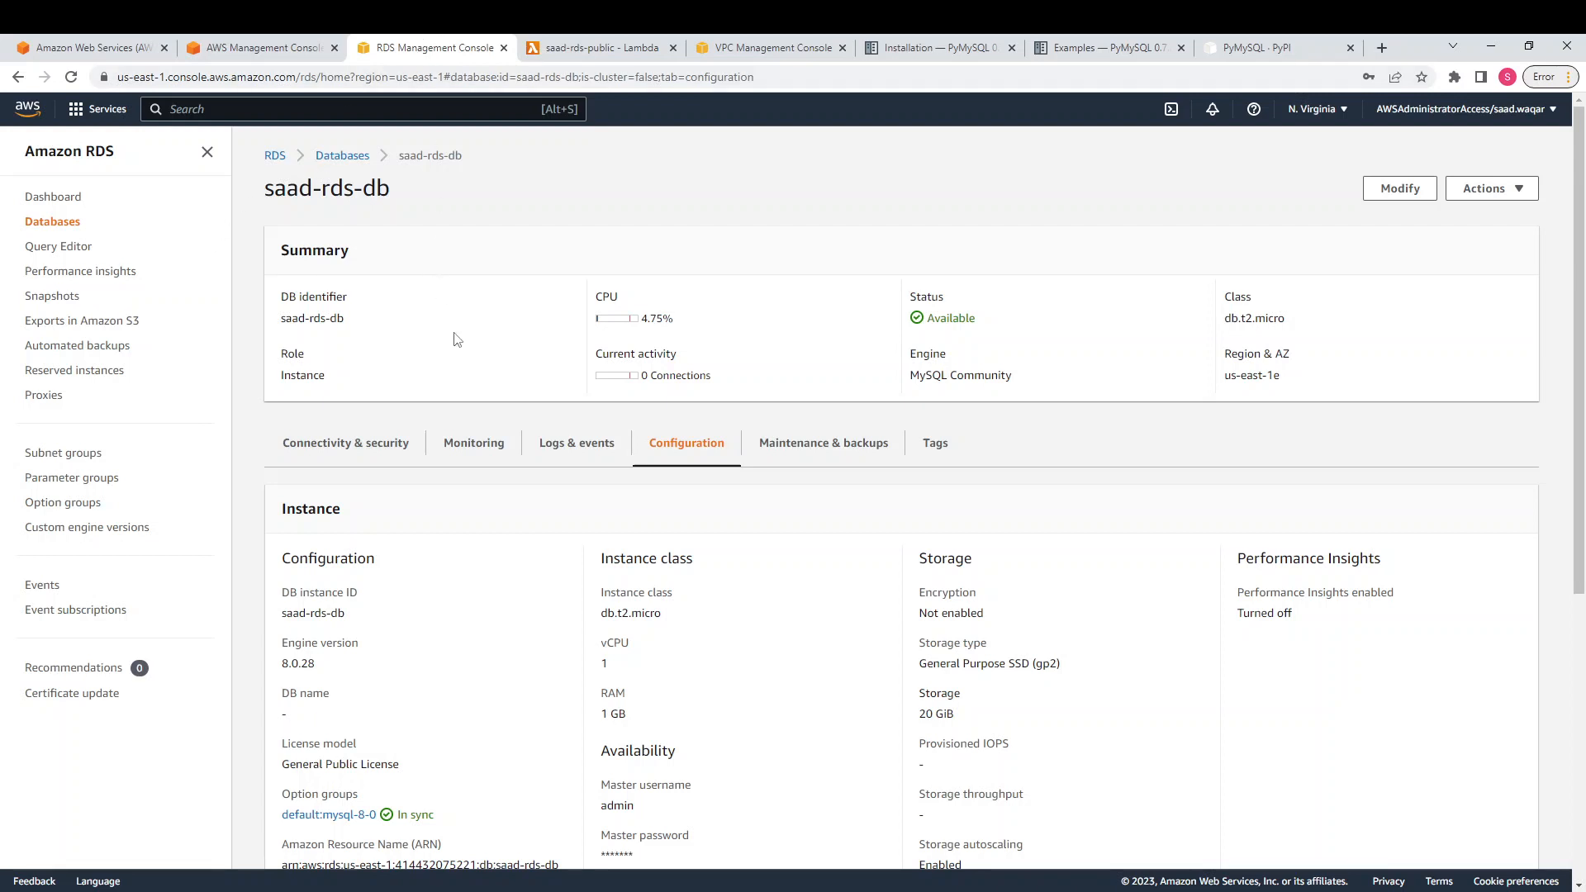
click(357, 160)
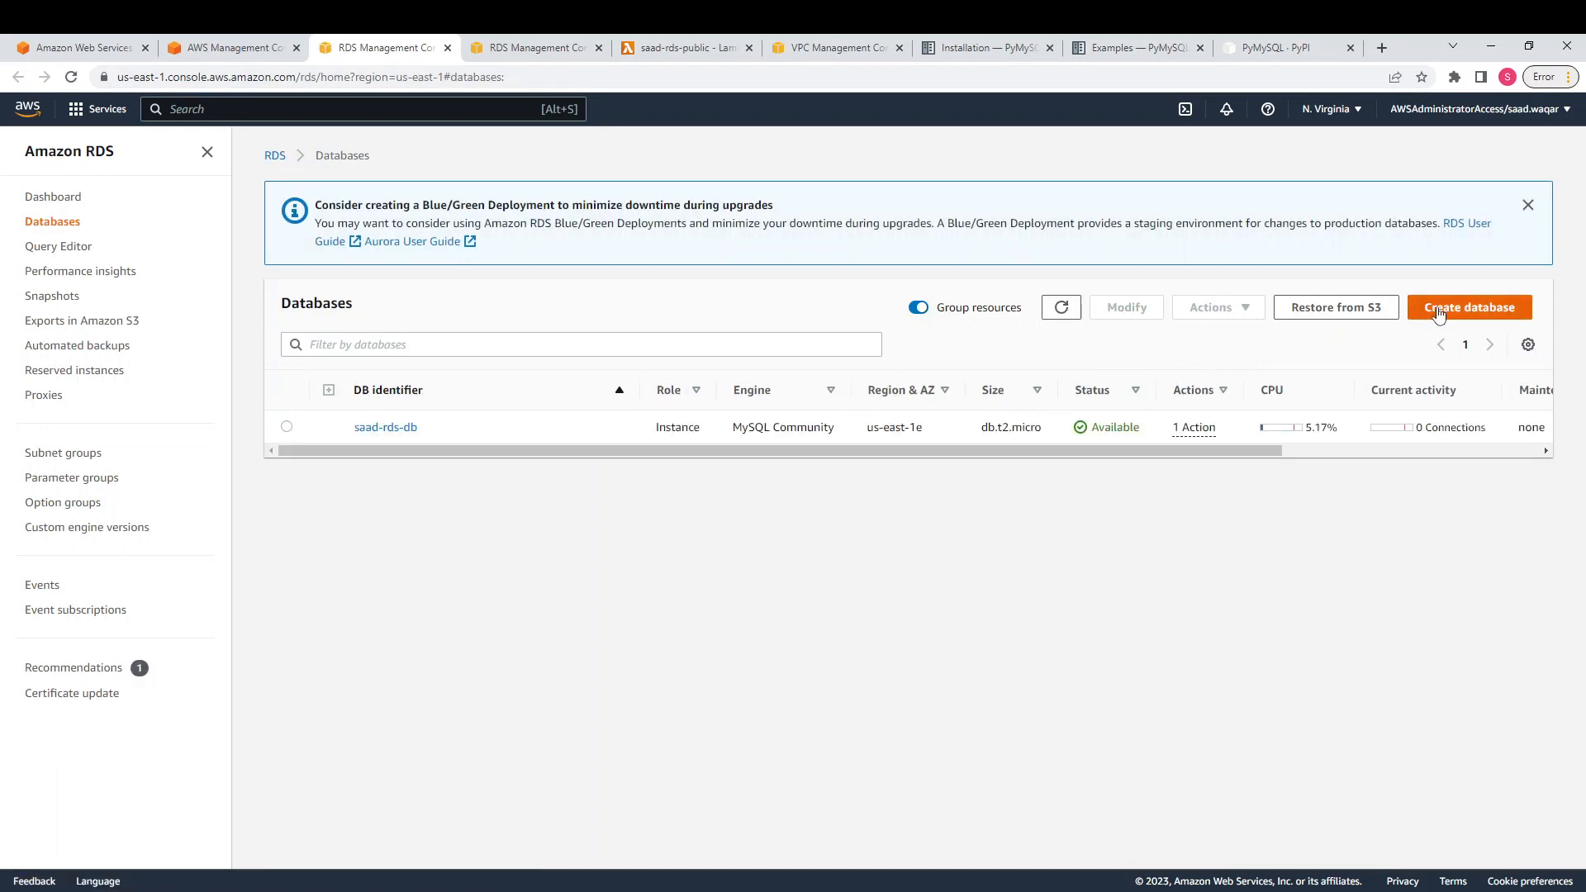
Start a Standard create database and browse the engine options with the RDS navigation shown
click(1439, 314)
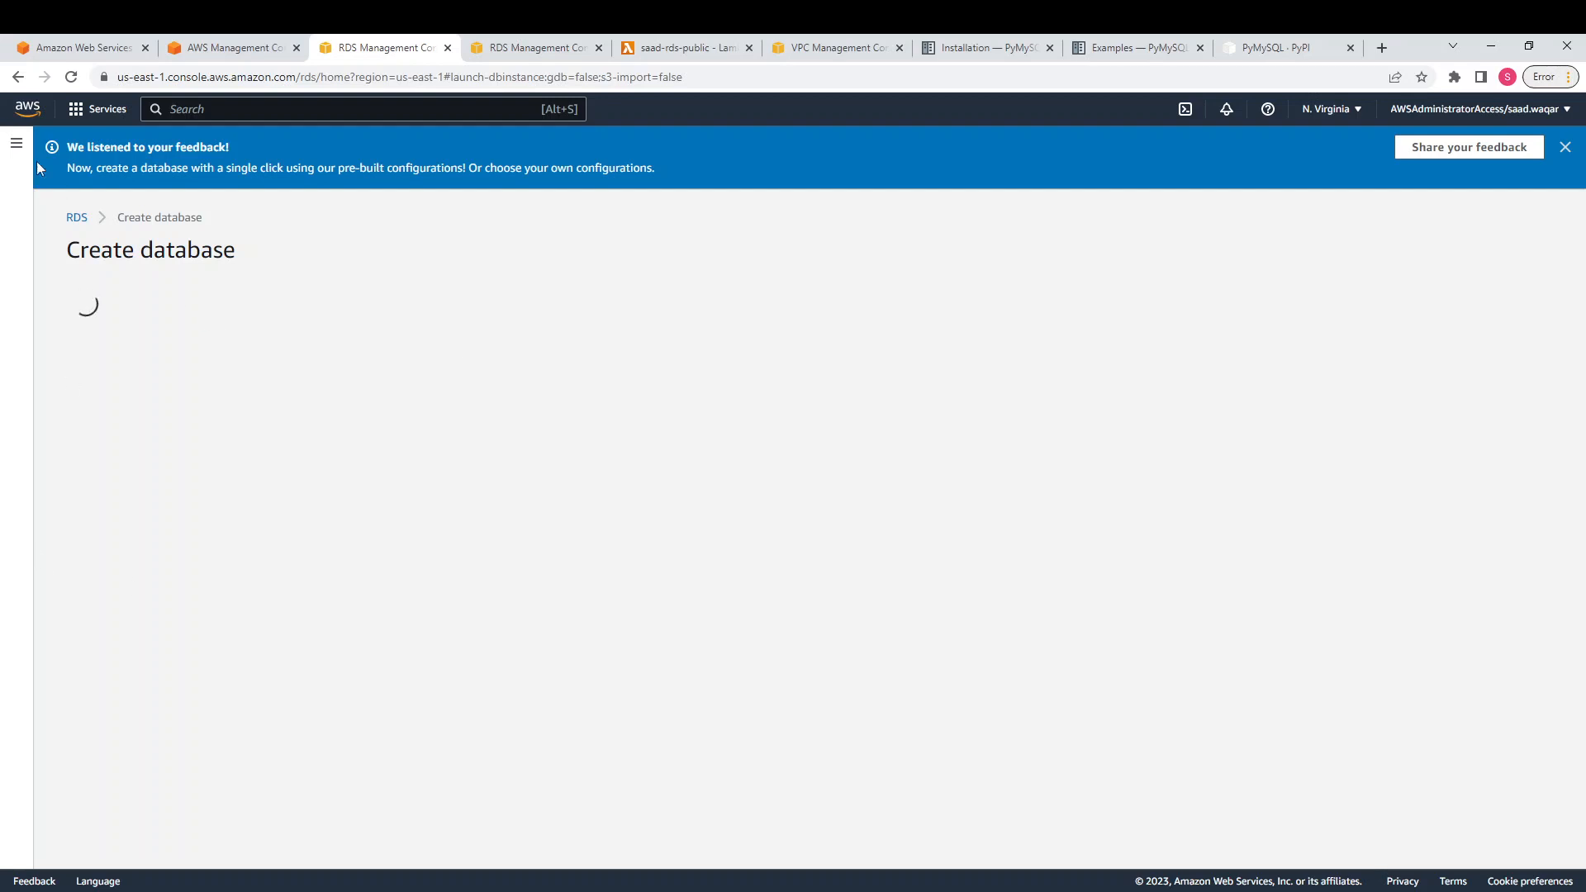
click(16, 143)
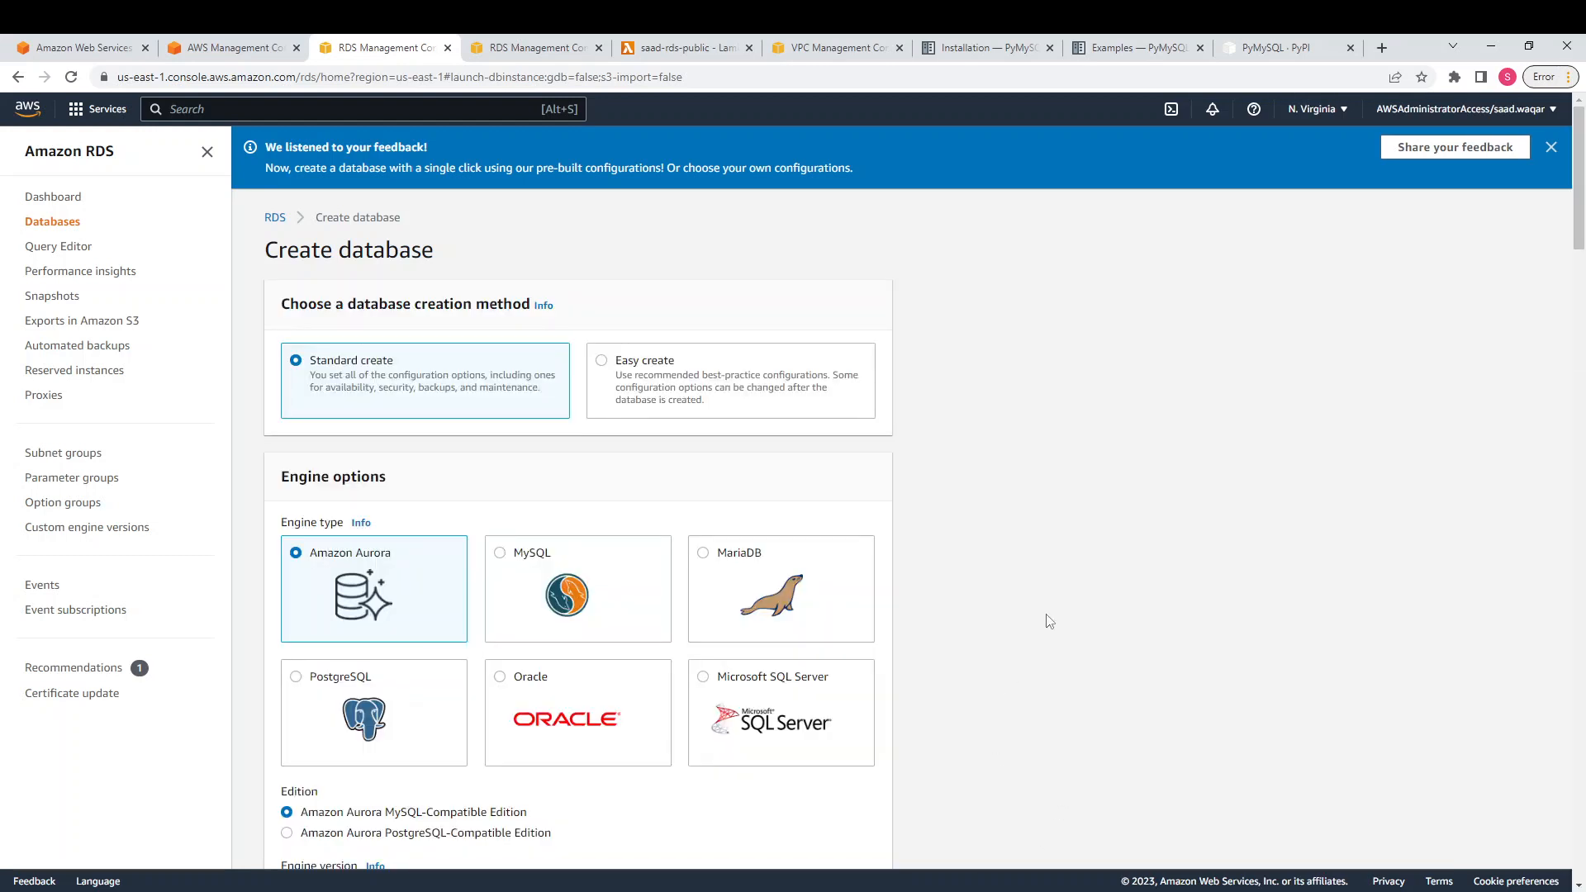
scroll(1050, 621, down, 1)
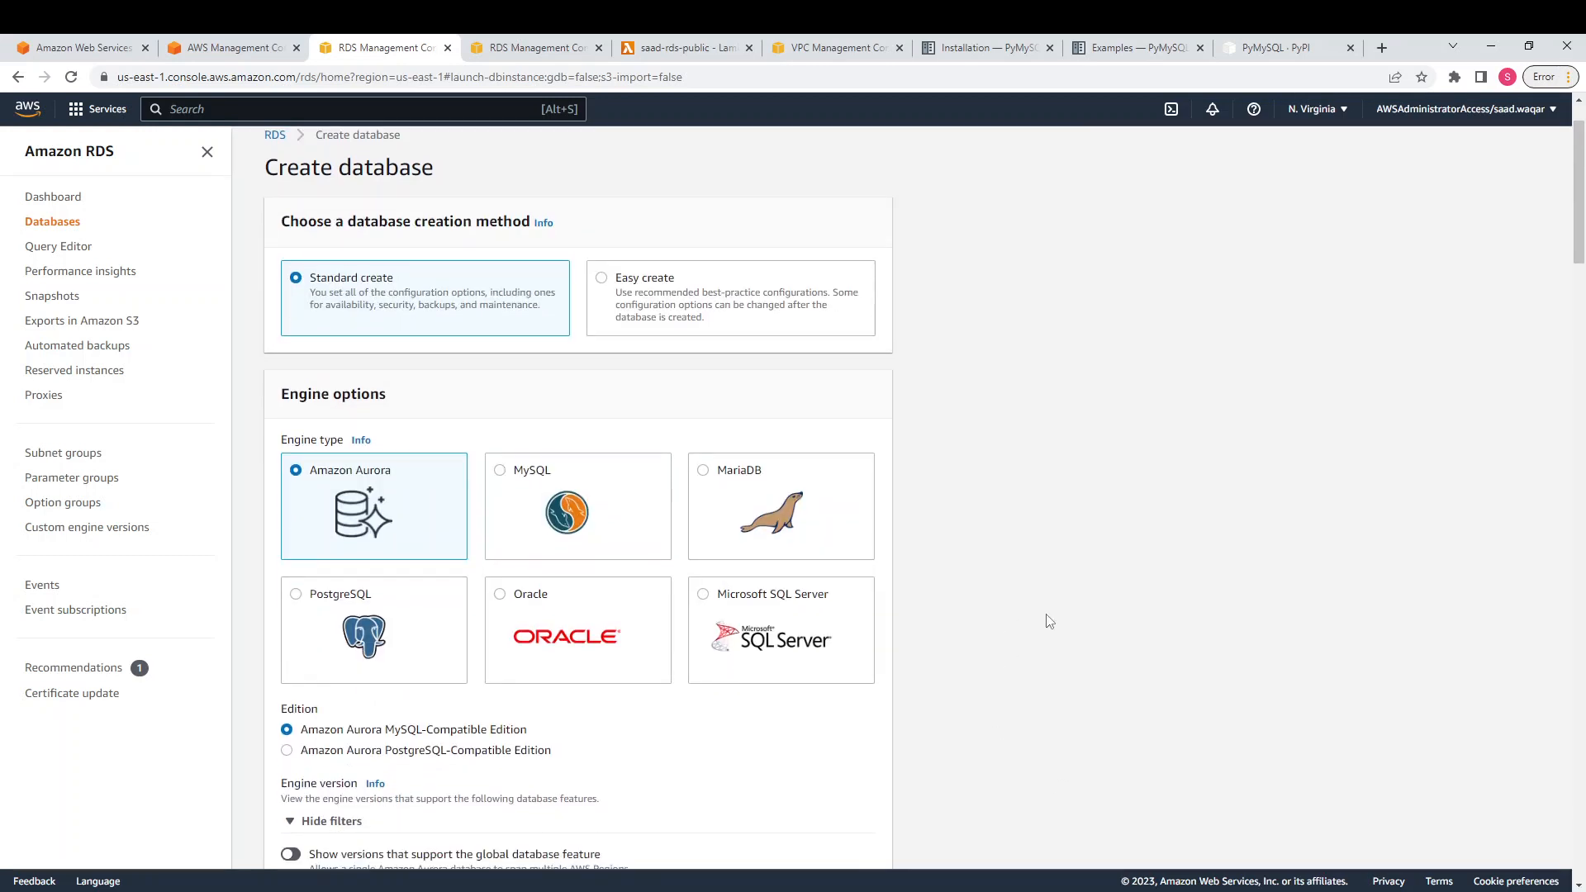
scroll(1050, 621, down, 1)
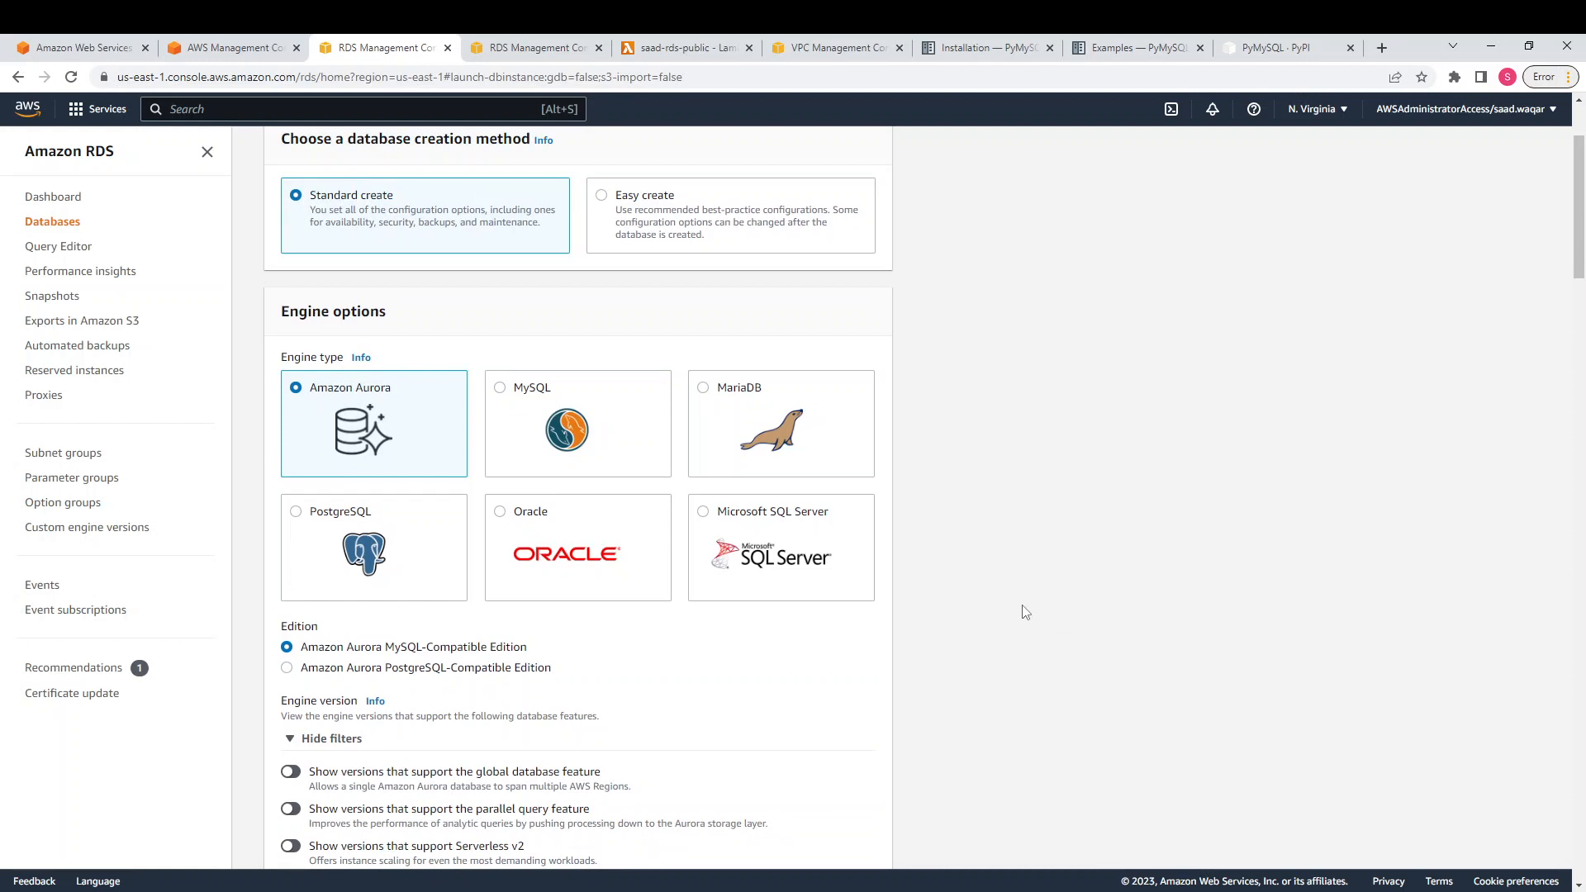
scroll(687, 457, up, 2)
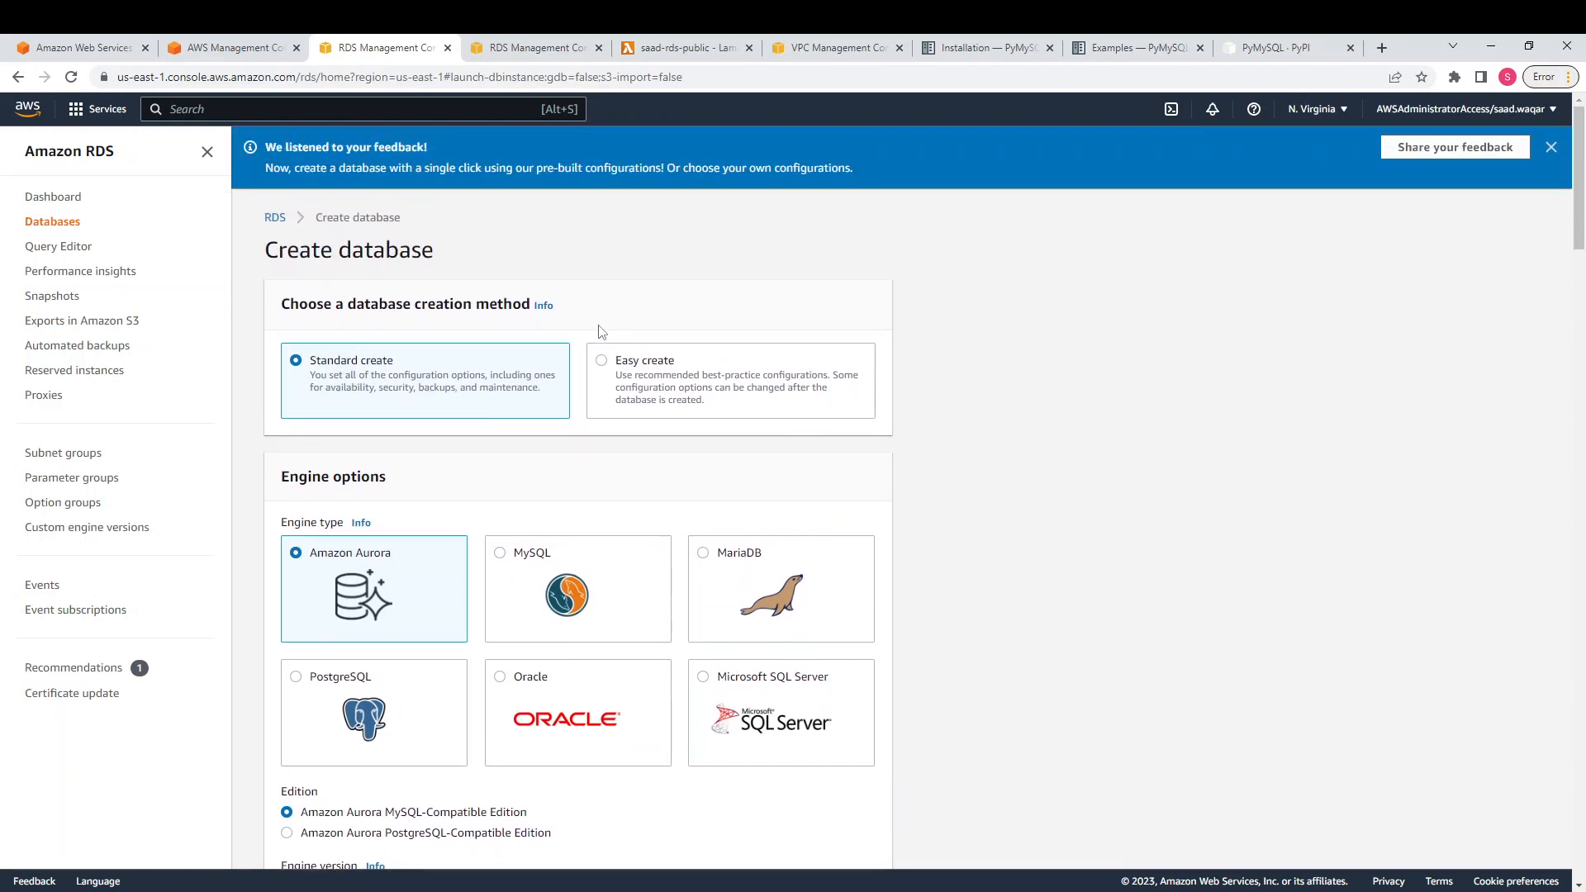
scroll(290, 562, down, 1)
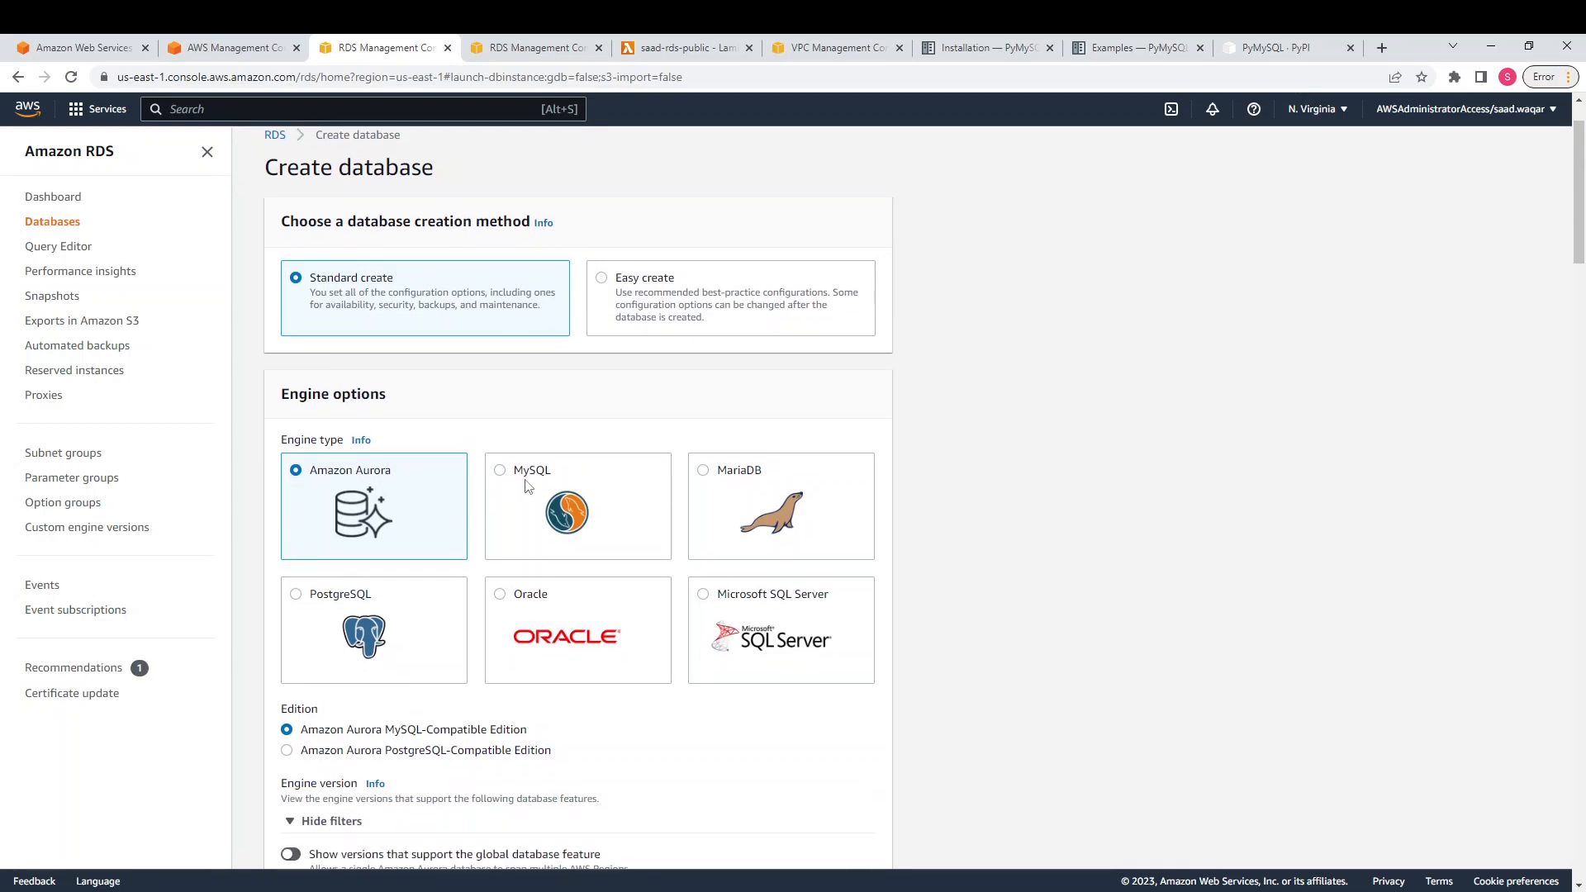
Choose the MySQL Community engine, version 8.0.28
click(525, 481)
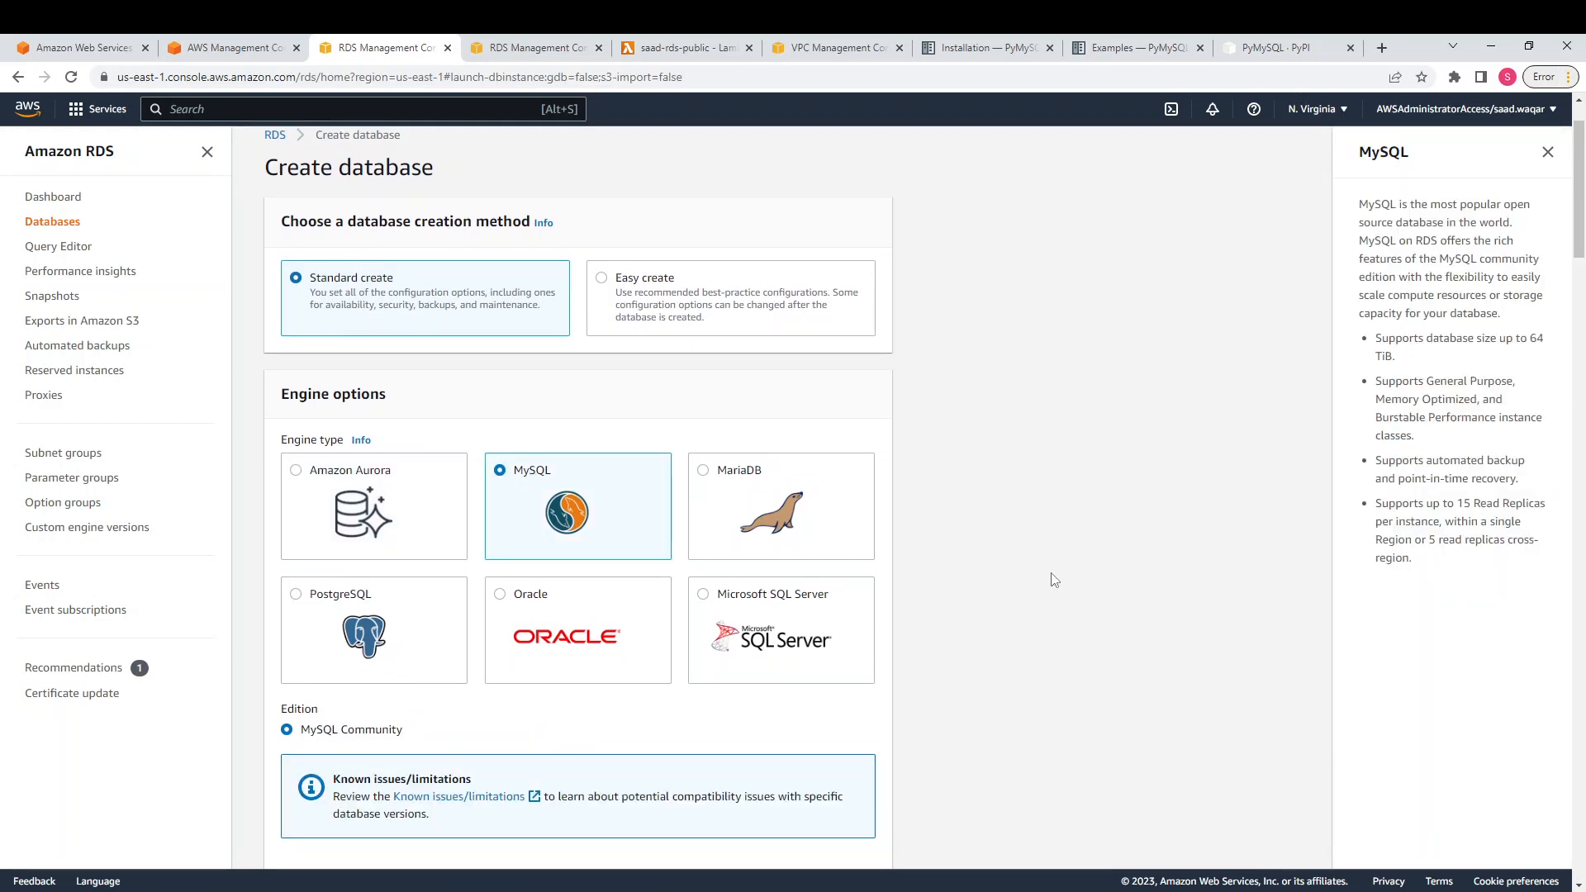
scroll(1054, 579, down, 1)
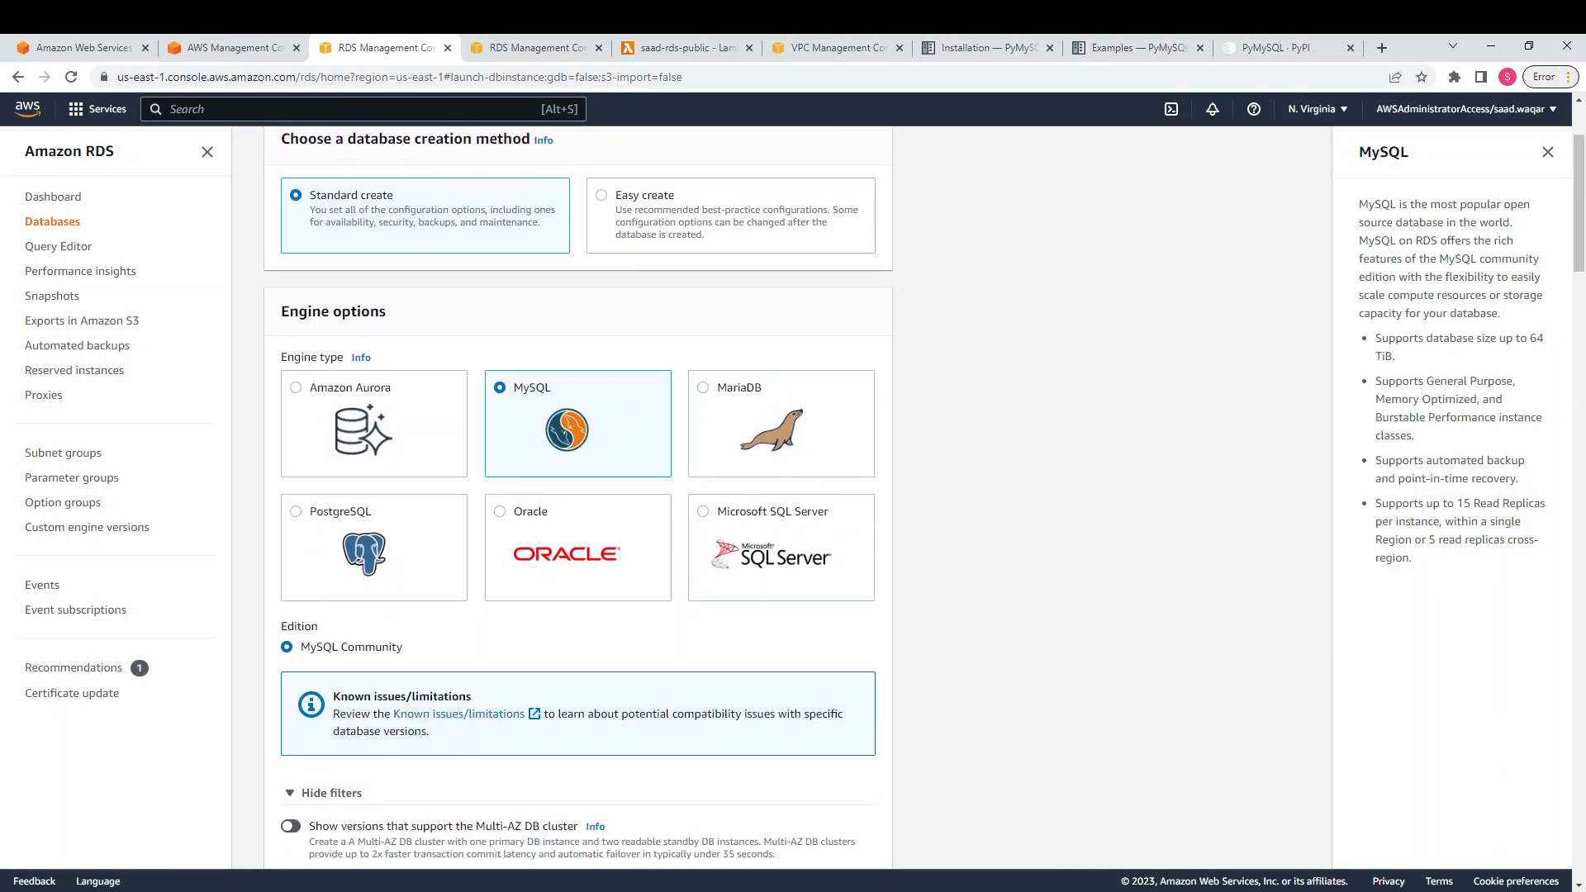
right_click(1069, 891)
click(1030, 722)
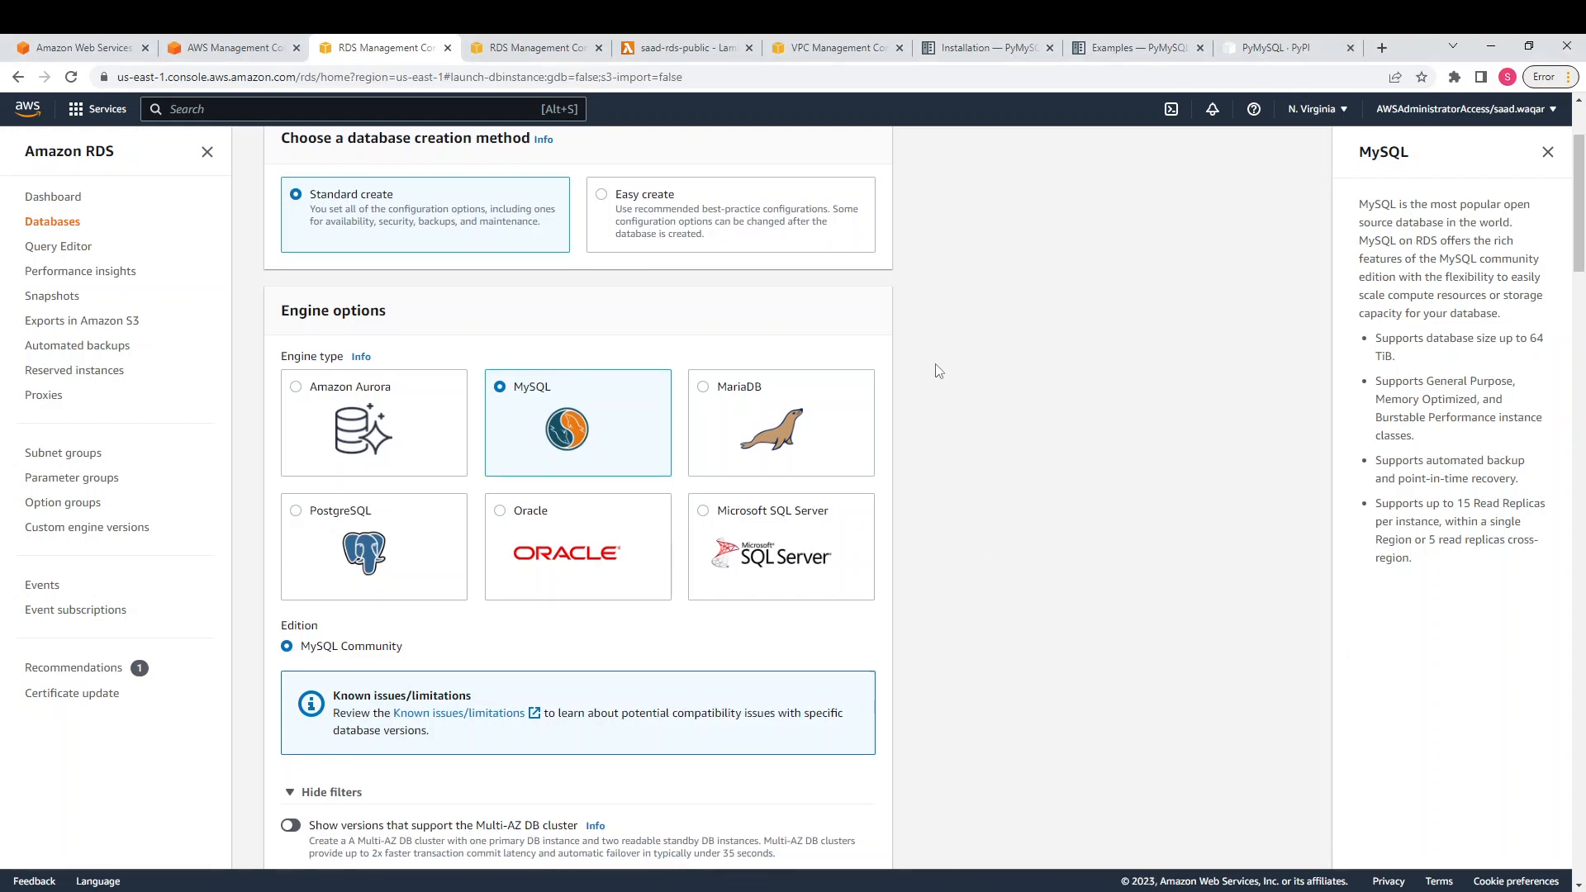
scroll(939, 370, down, 4)
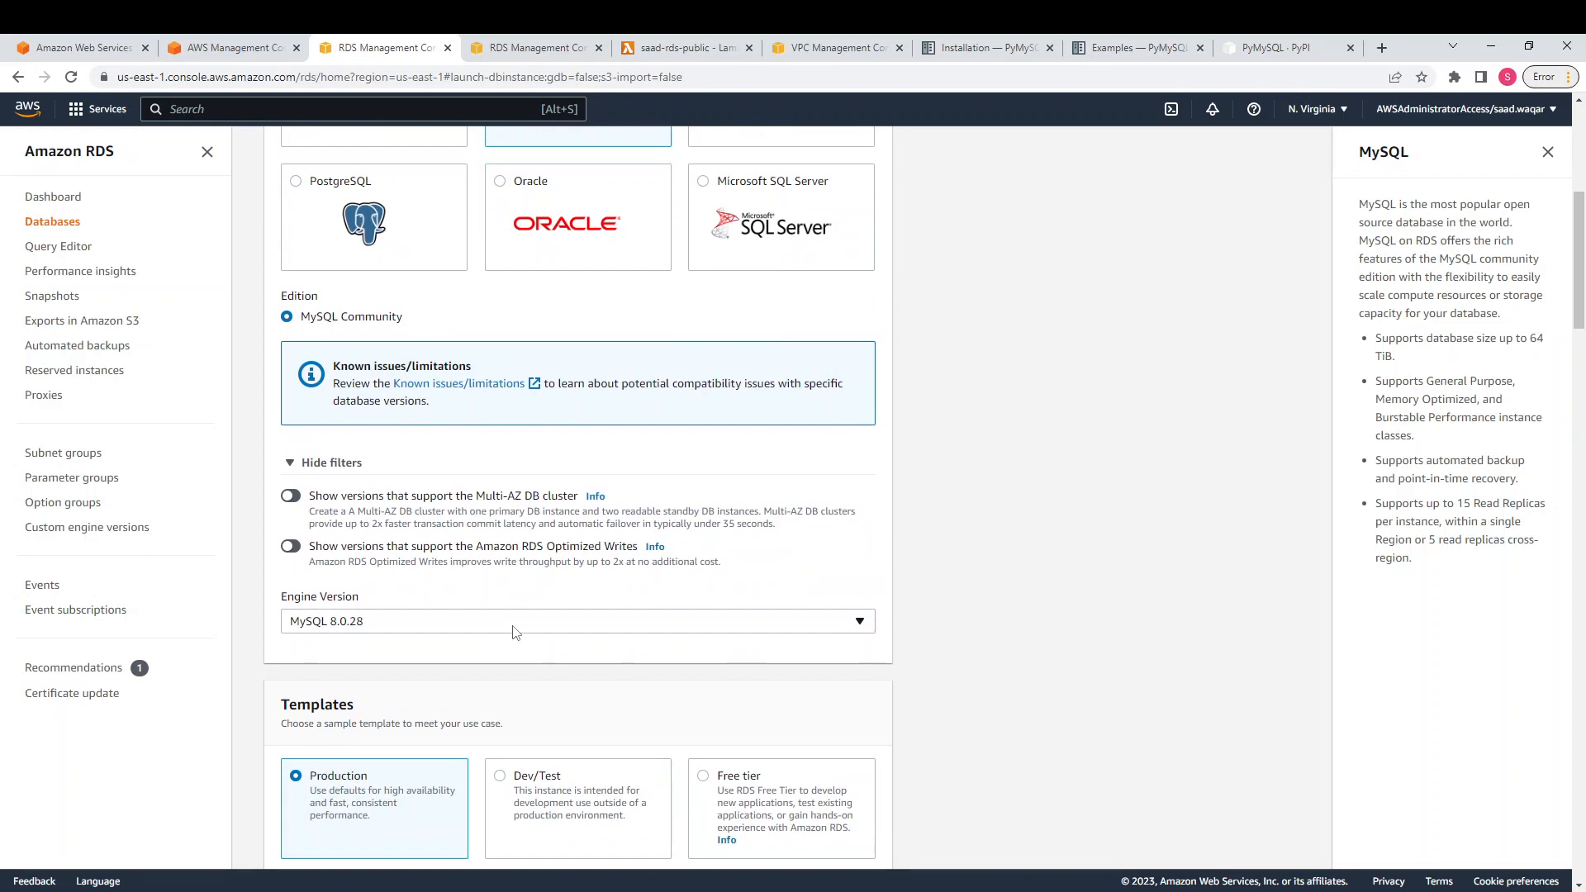
scroll(515, 632, down, 3)
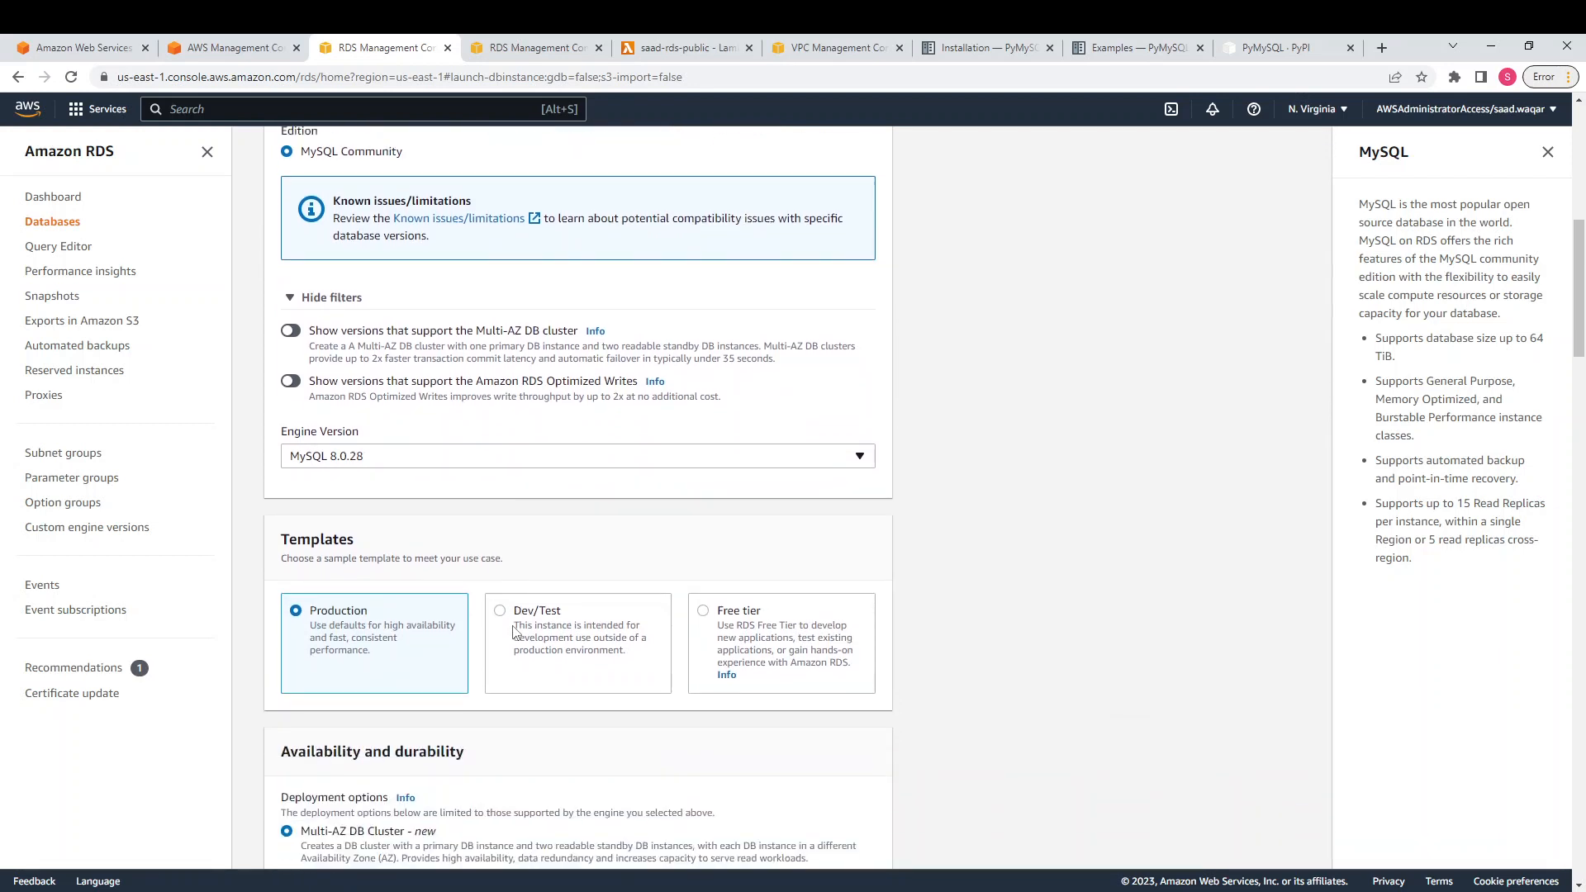
Select the Free tier template for the new database
click(705, 529)
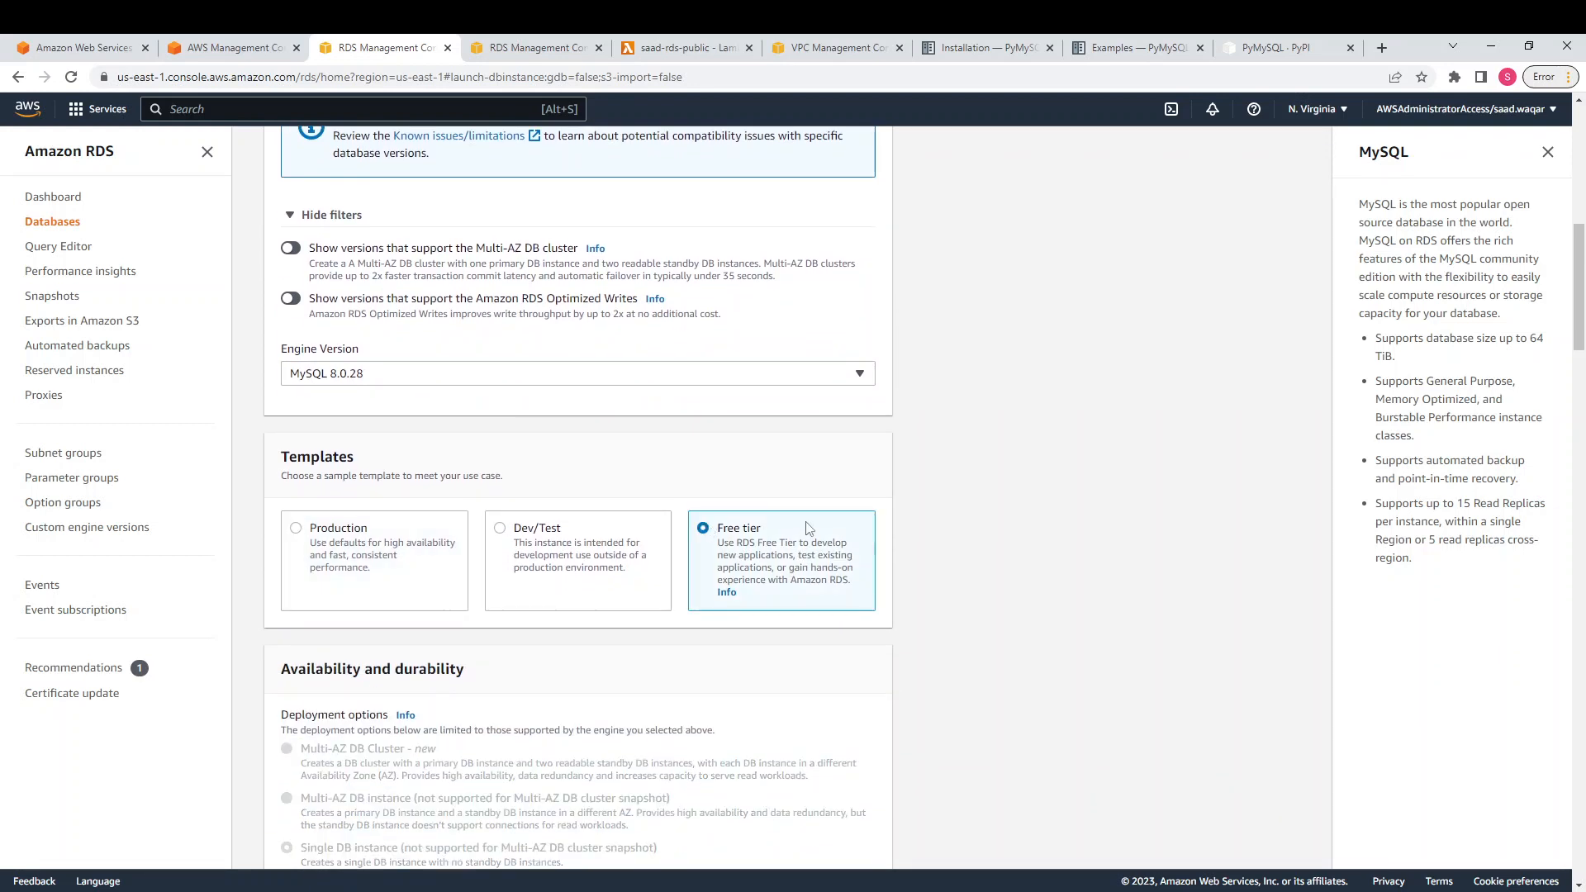
scroll(810, 528, down, 4)
scroll(810, 528, down, 3)
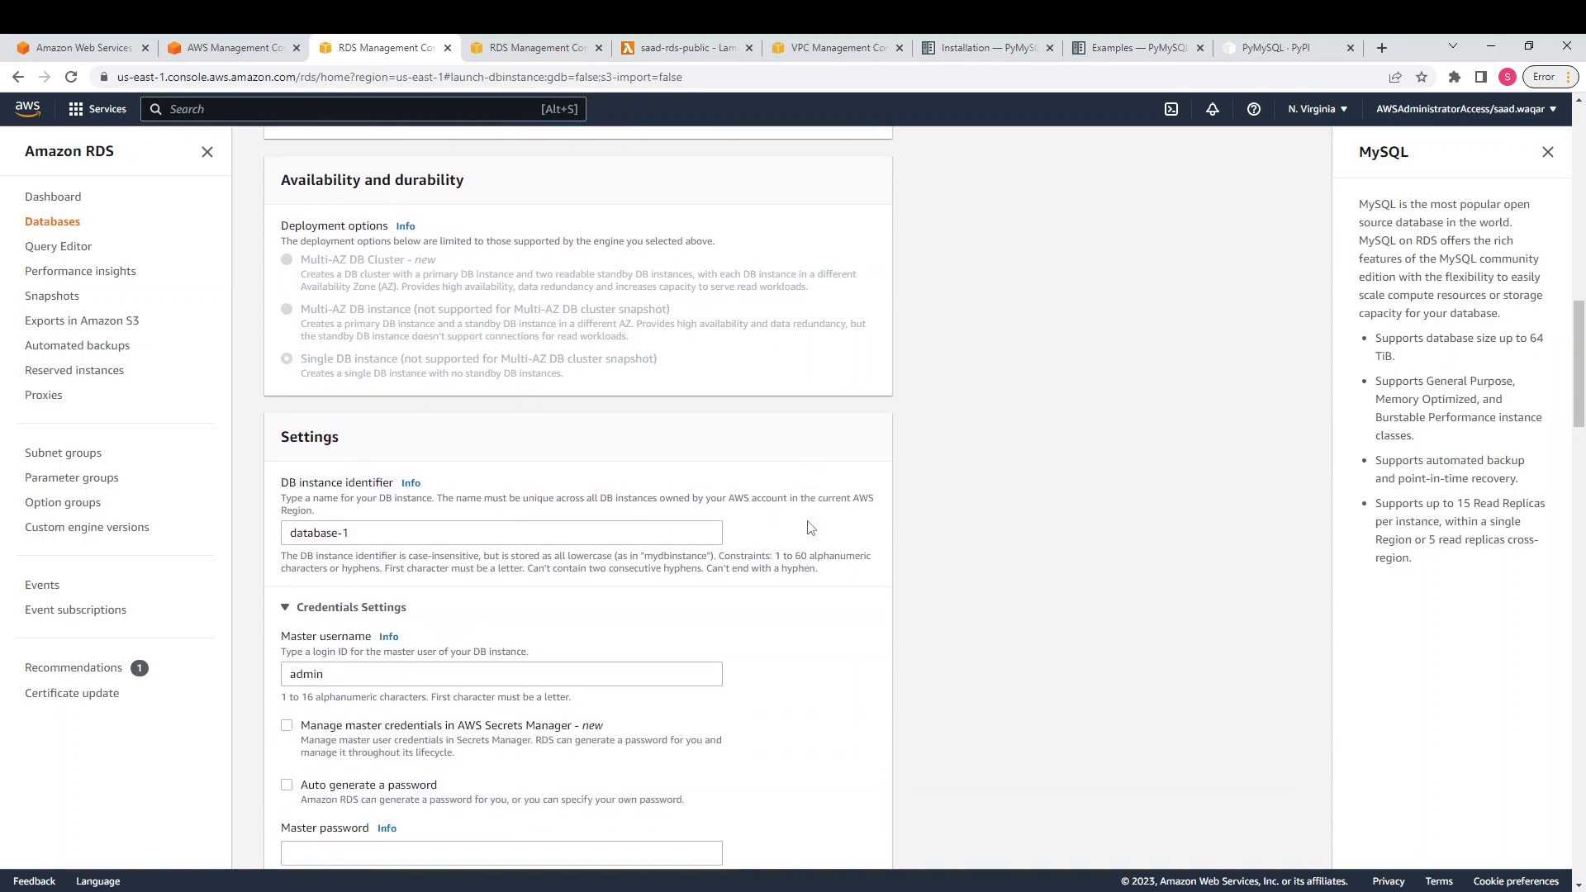
scroll(810, 529, down, 1)
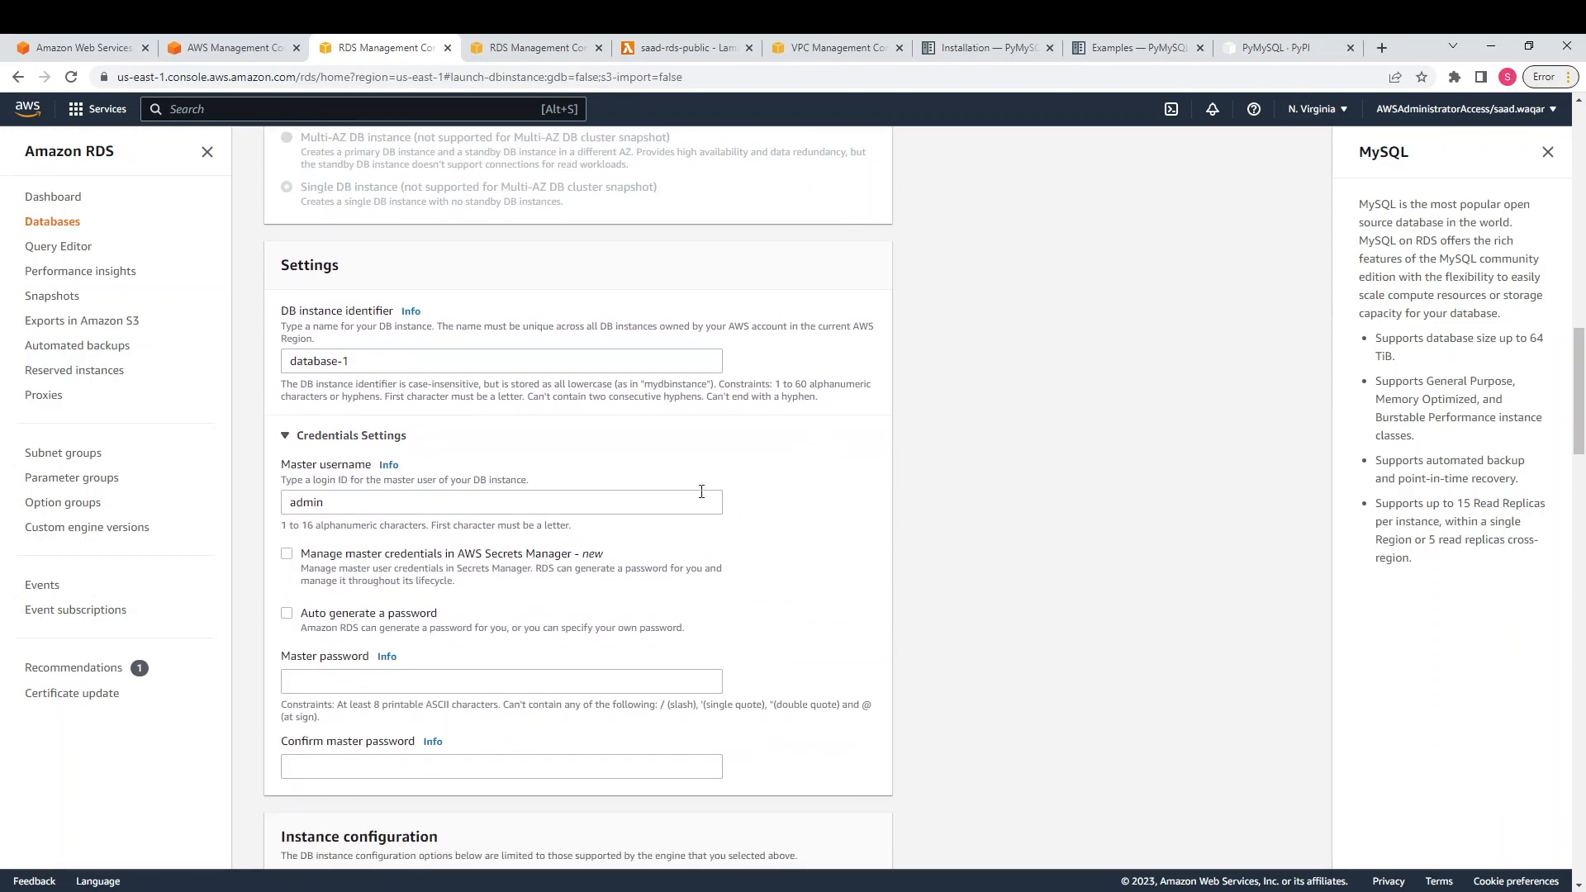
Replace 'database-1' with a custom instance identifier, keeping master username admin
click(369, 362)
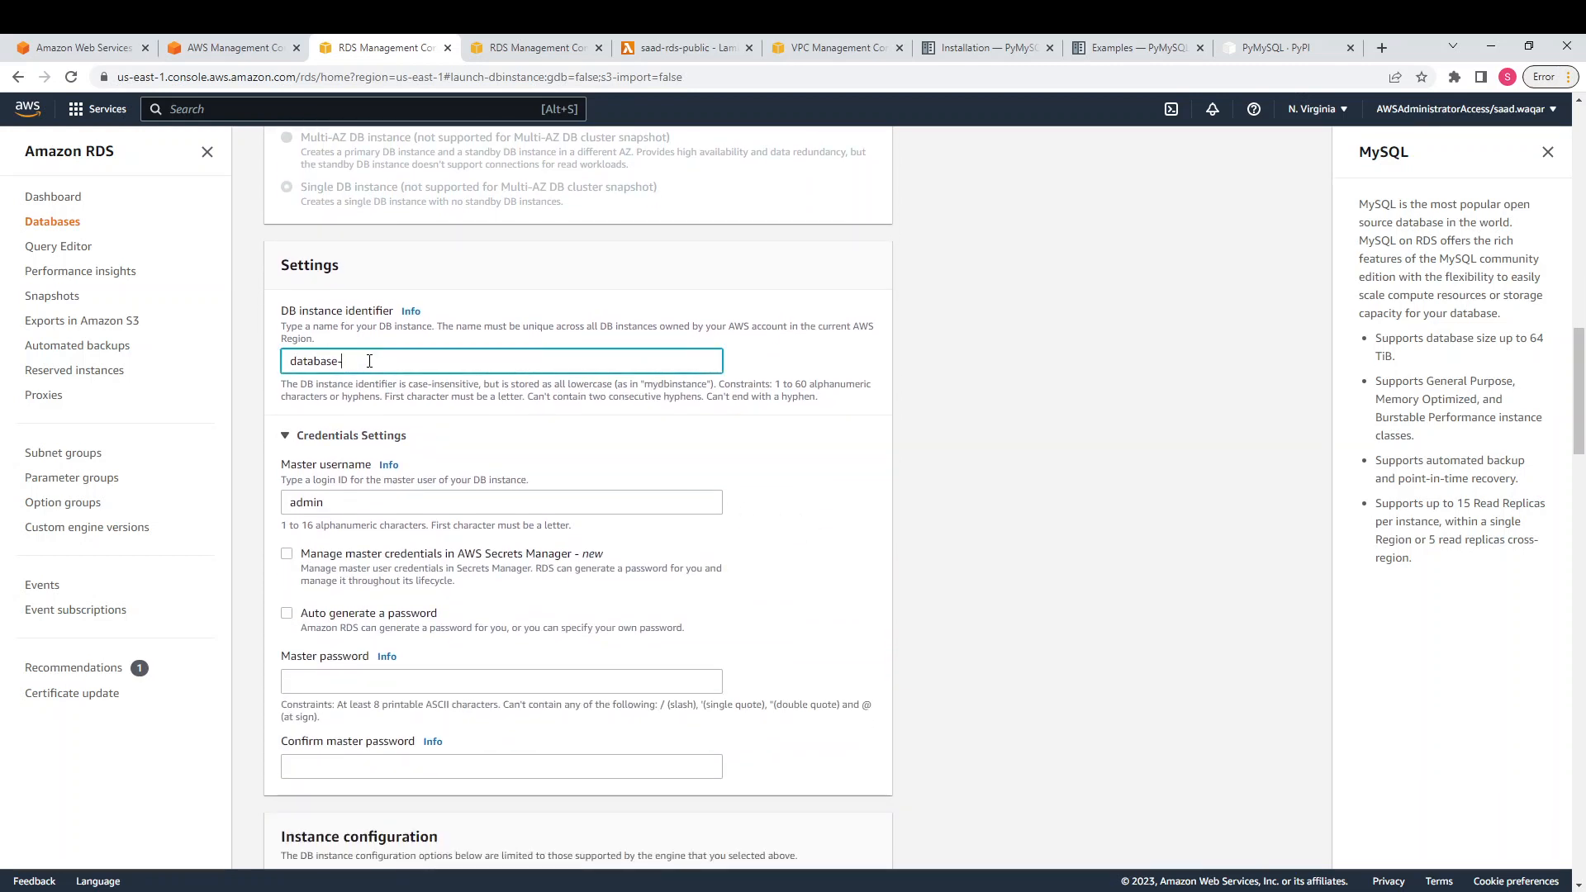
key(BackSpace)
key(BackSpace)
key(BackSpace)
key(BackSpace)
key(BackSpace)
key(BackSpace)
key(BackSpace)
key(BackSpace)
key(BackSpace)
text(sa)
scroll(444, 413, down, 1)
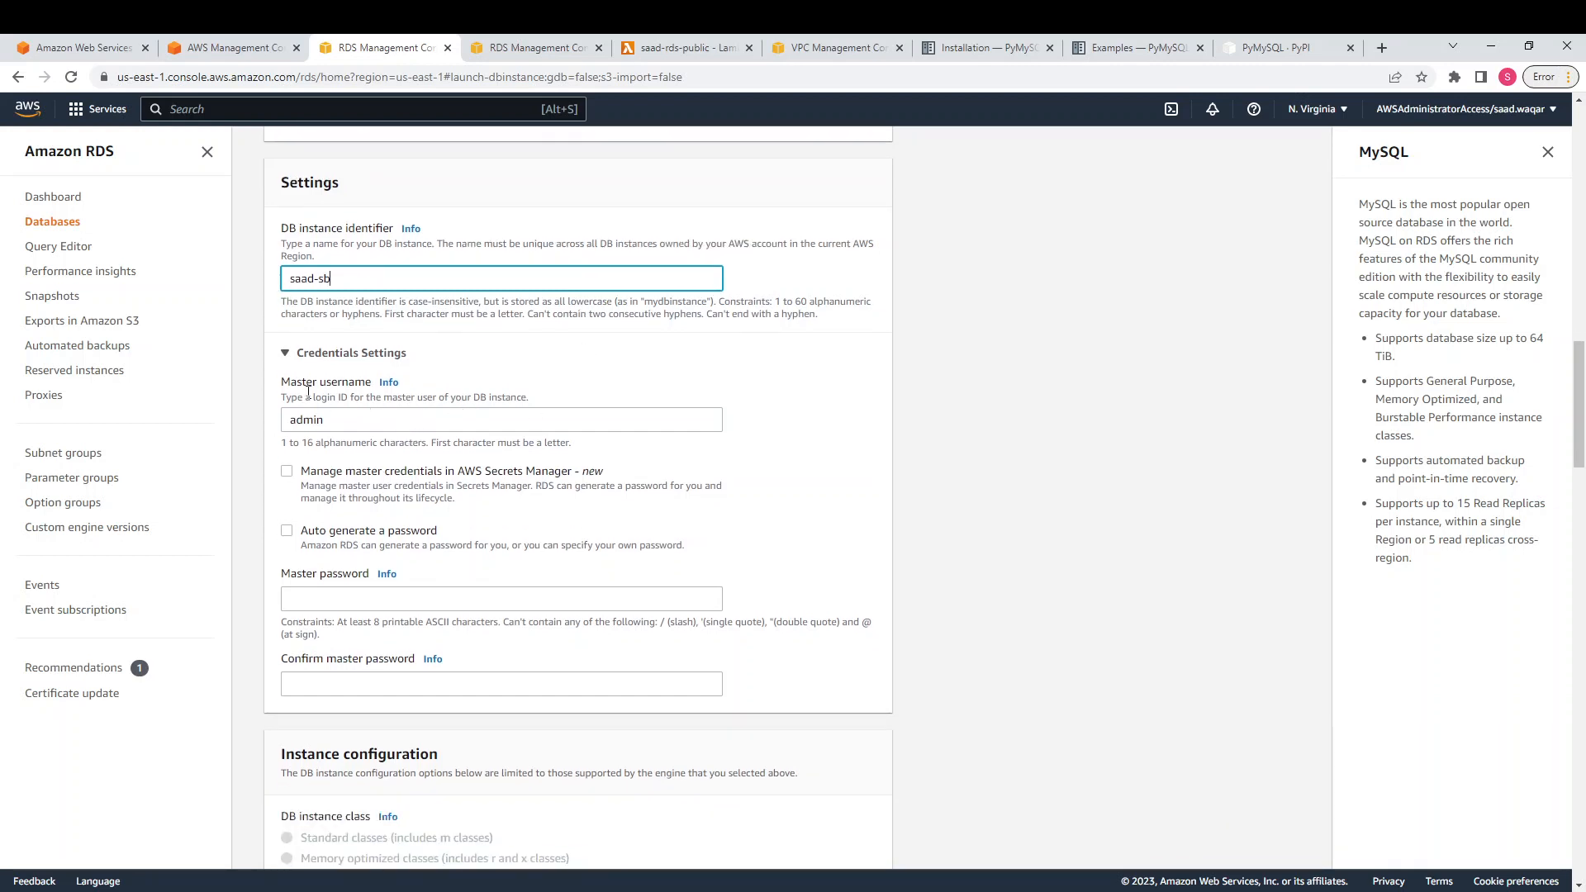
click(353, 594)
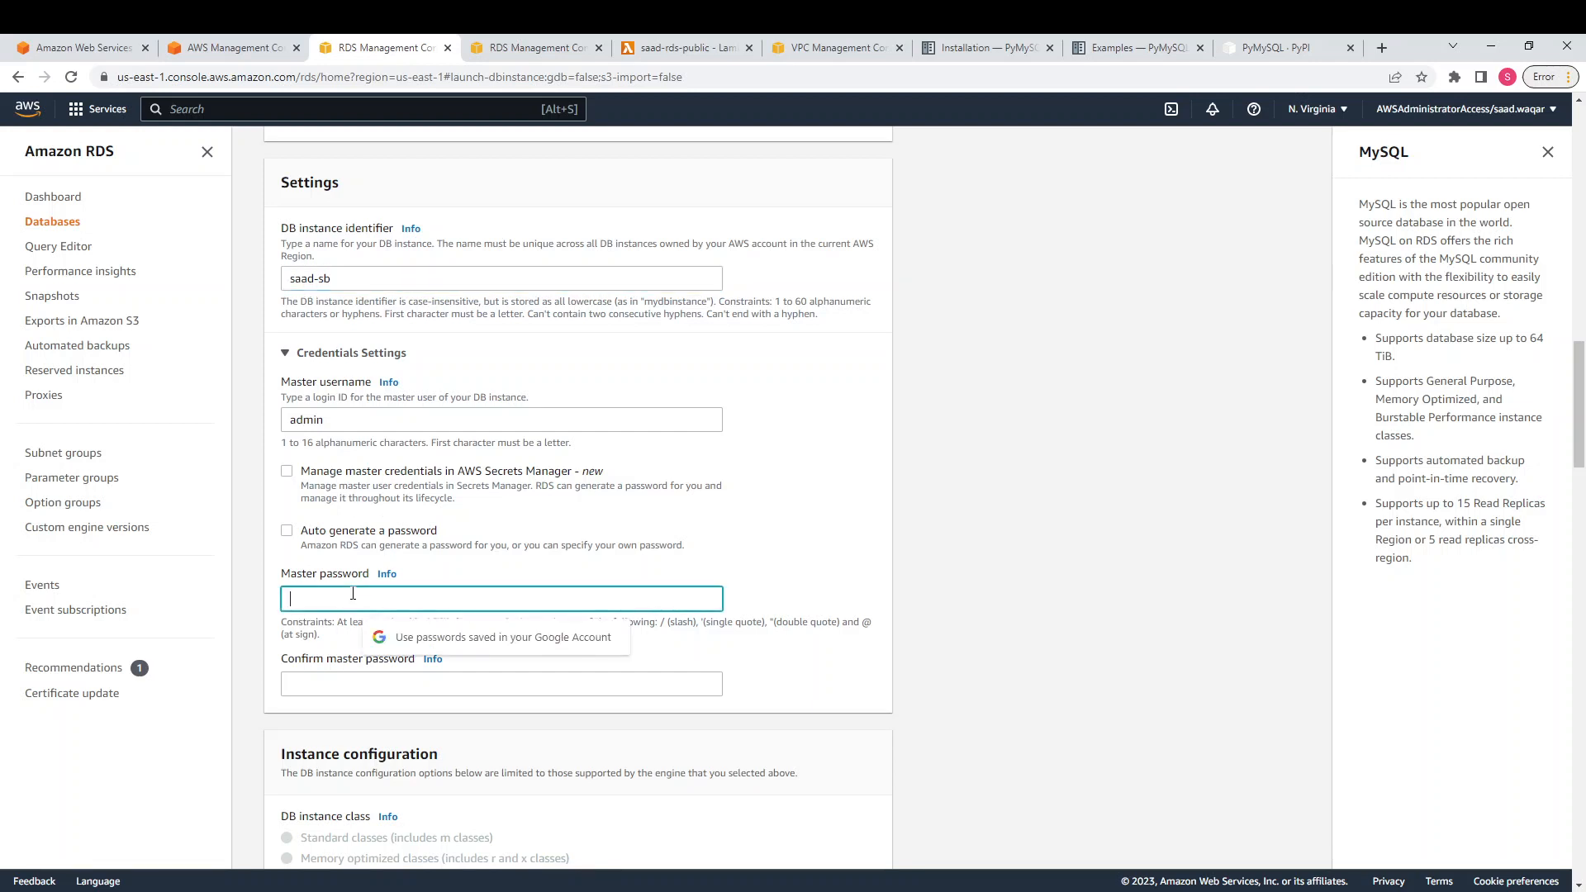
scroll(352, 594, down, 5)
scroll(353, 594, down, 5)
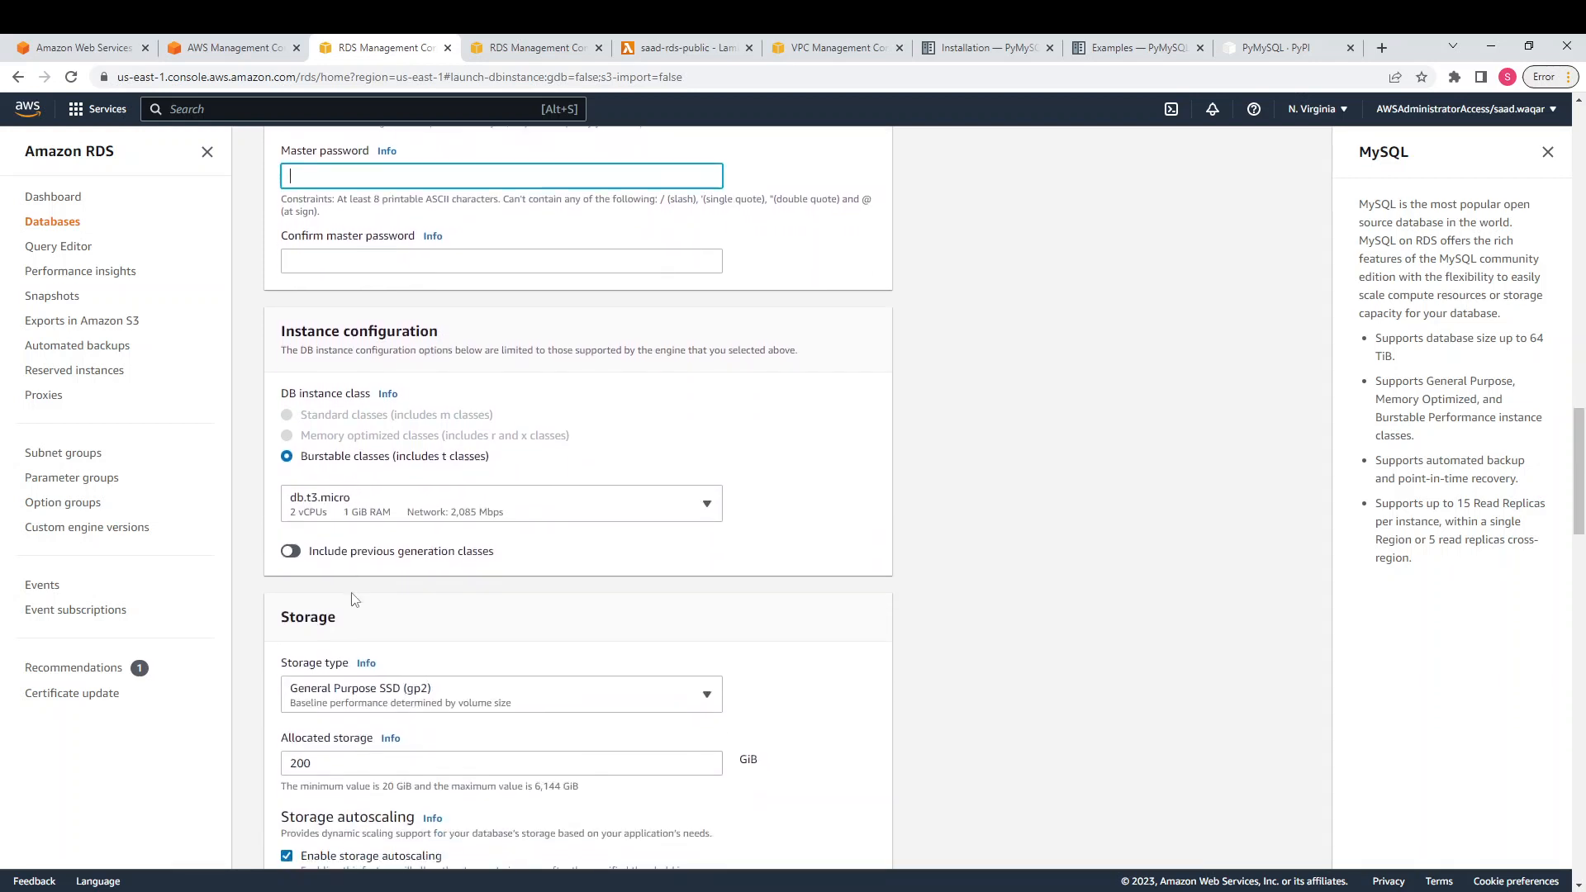
scroll(353, 600, down, 3)
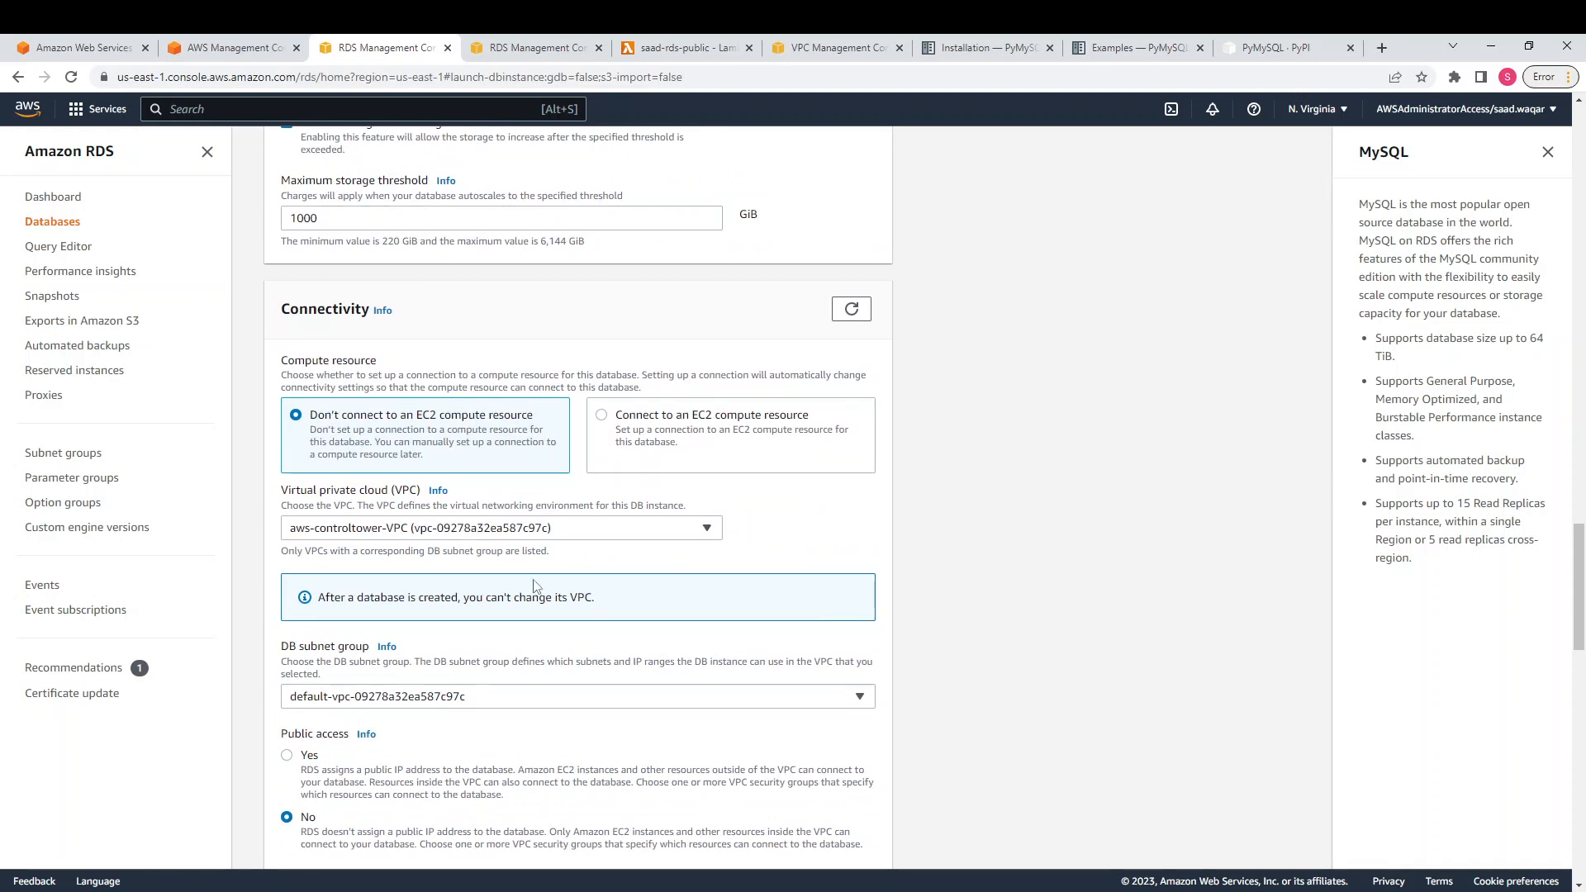
scroll(528, 528, down, 2)
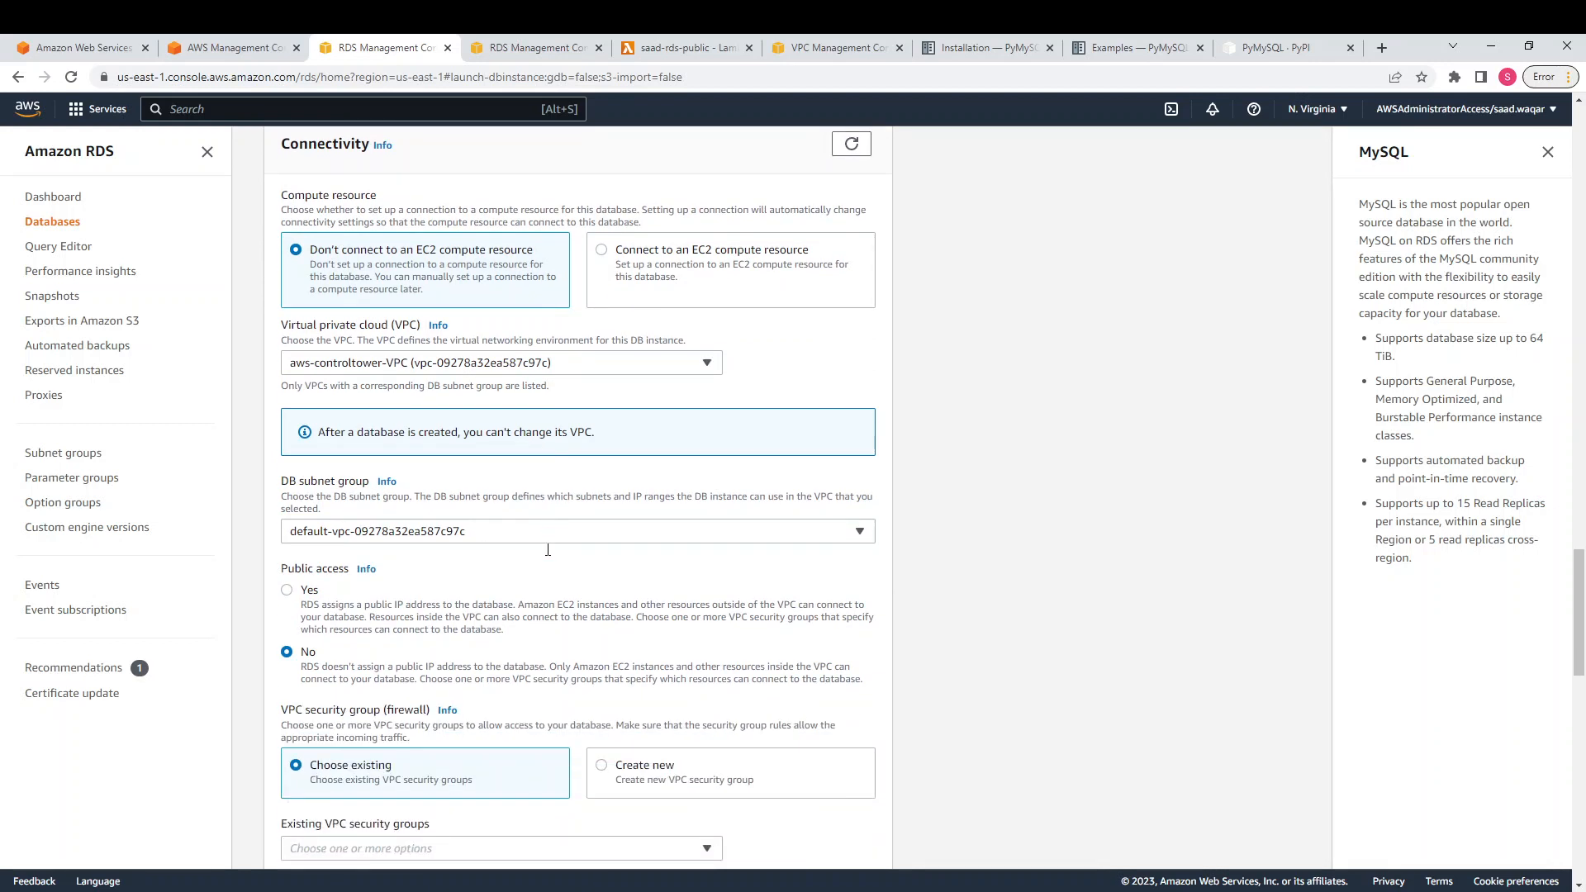
Set the database's VPC to Demo-Saad-VPC and review its DB subnet group options
click(616, 362)
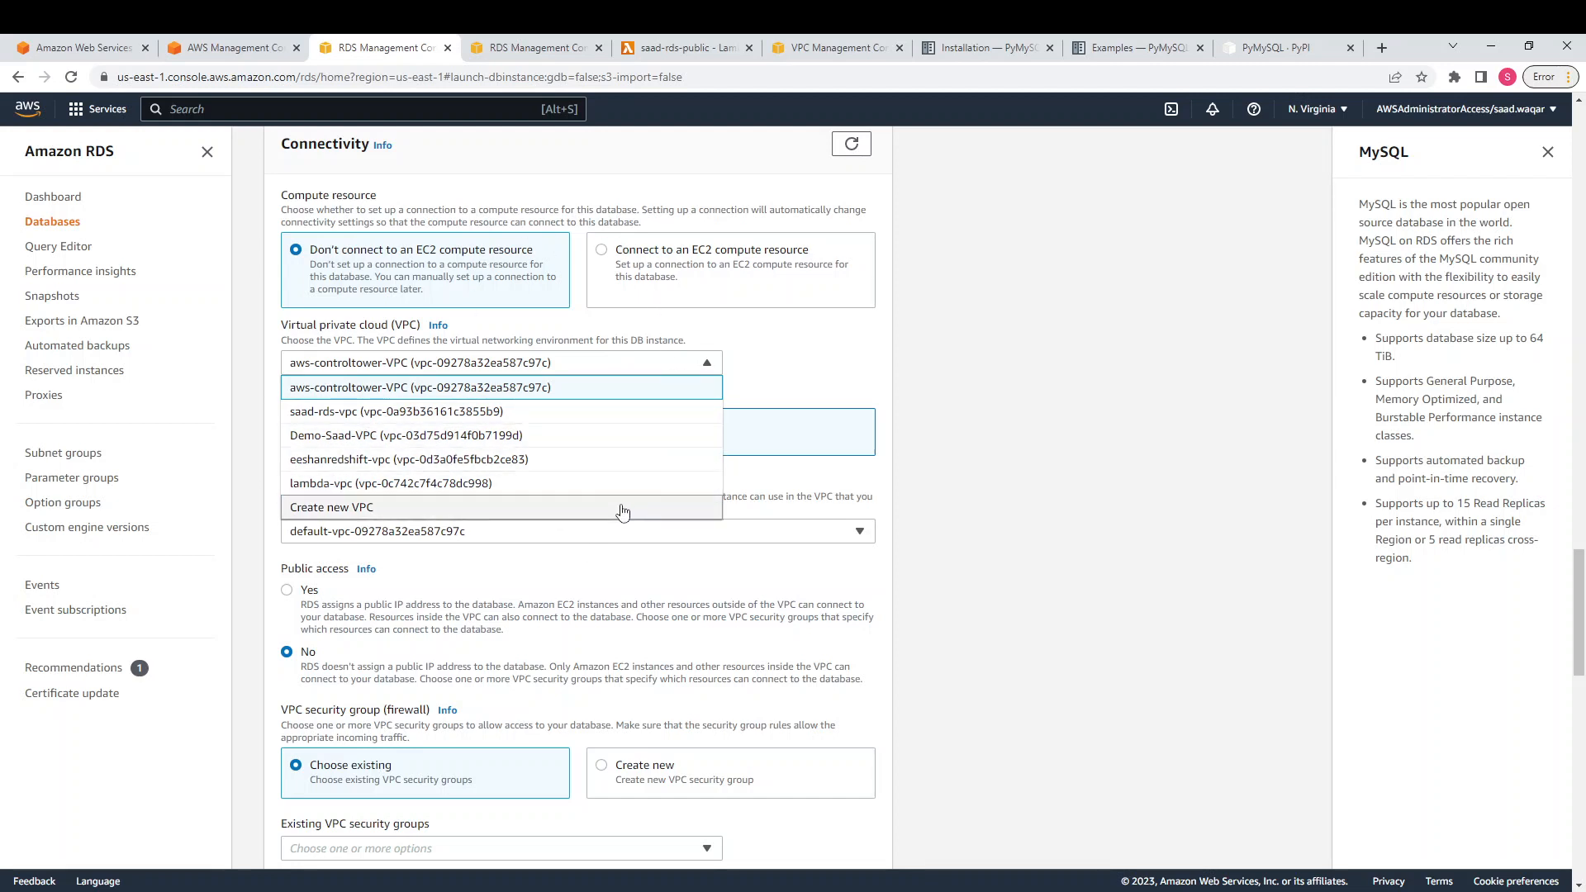
click(584, 438)
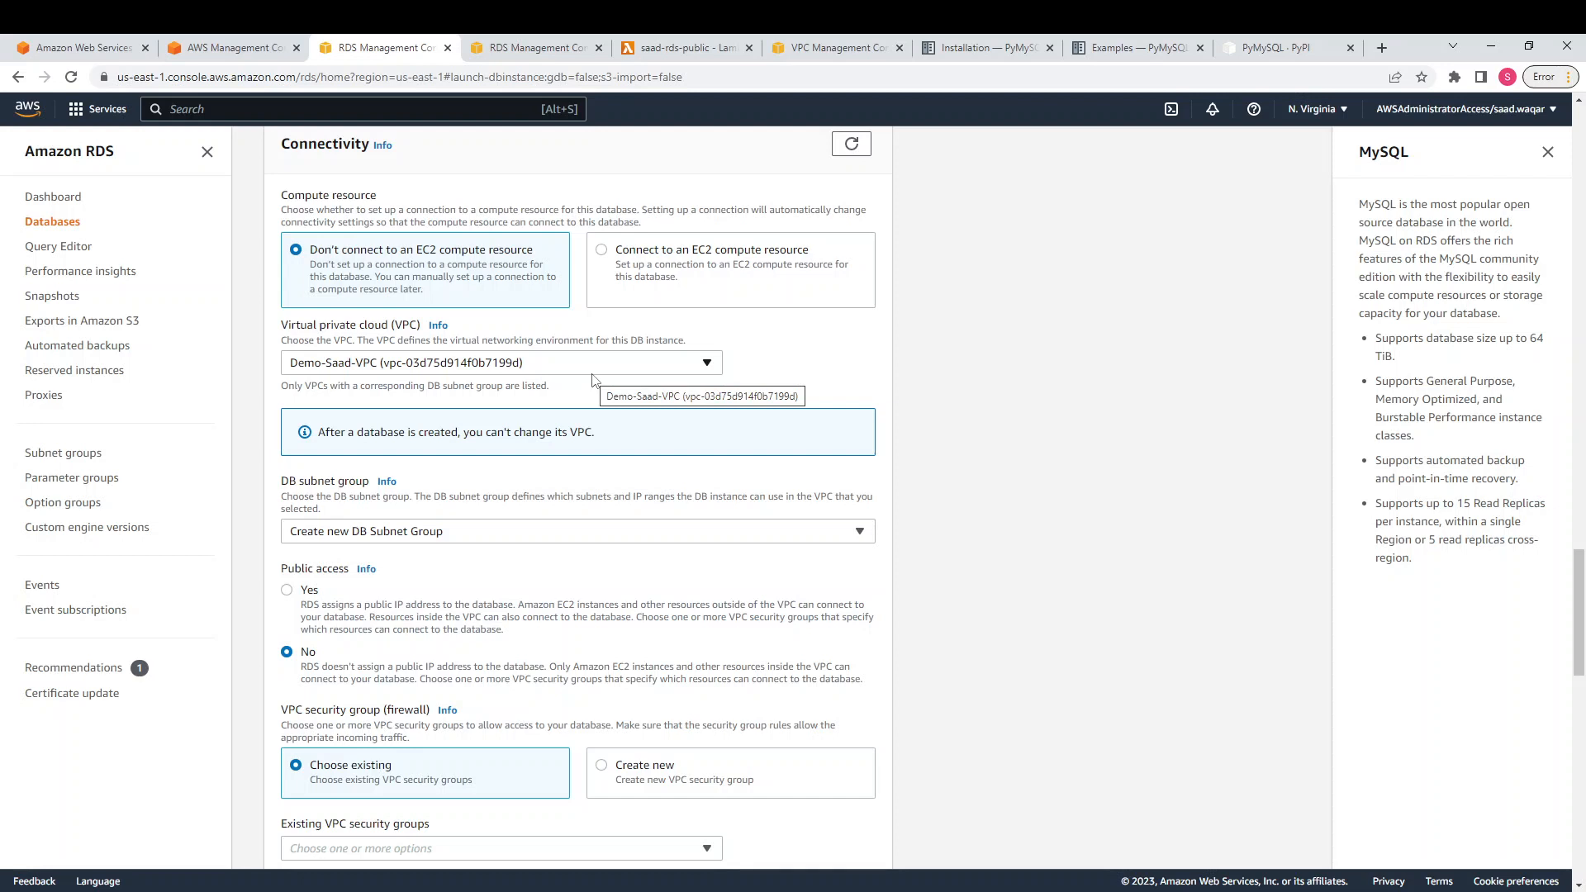
click(547, 533)
click(544, 538)
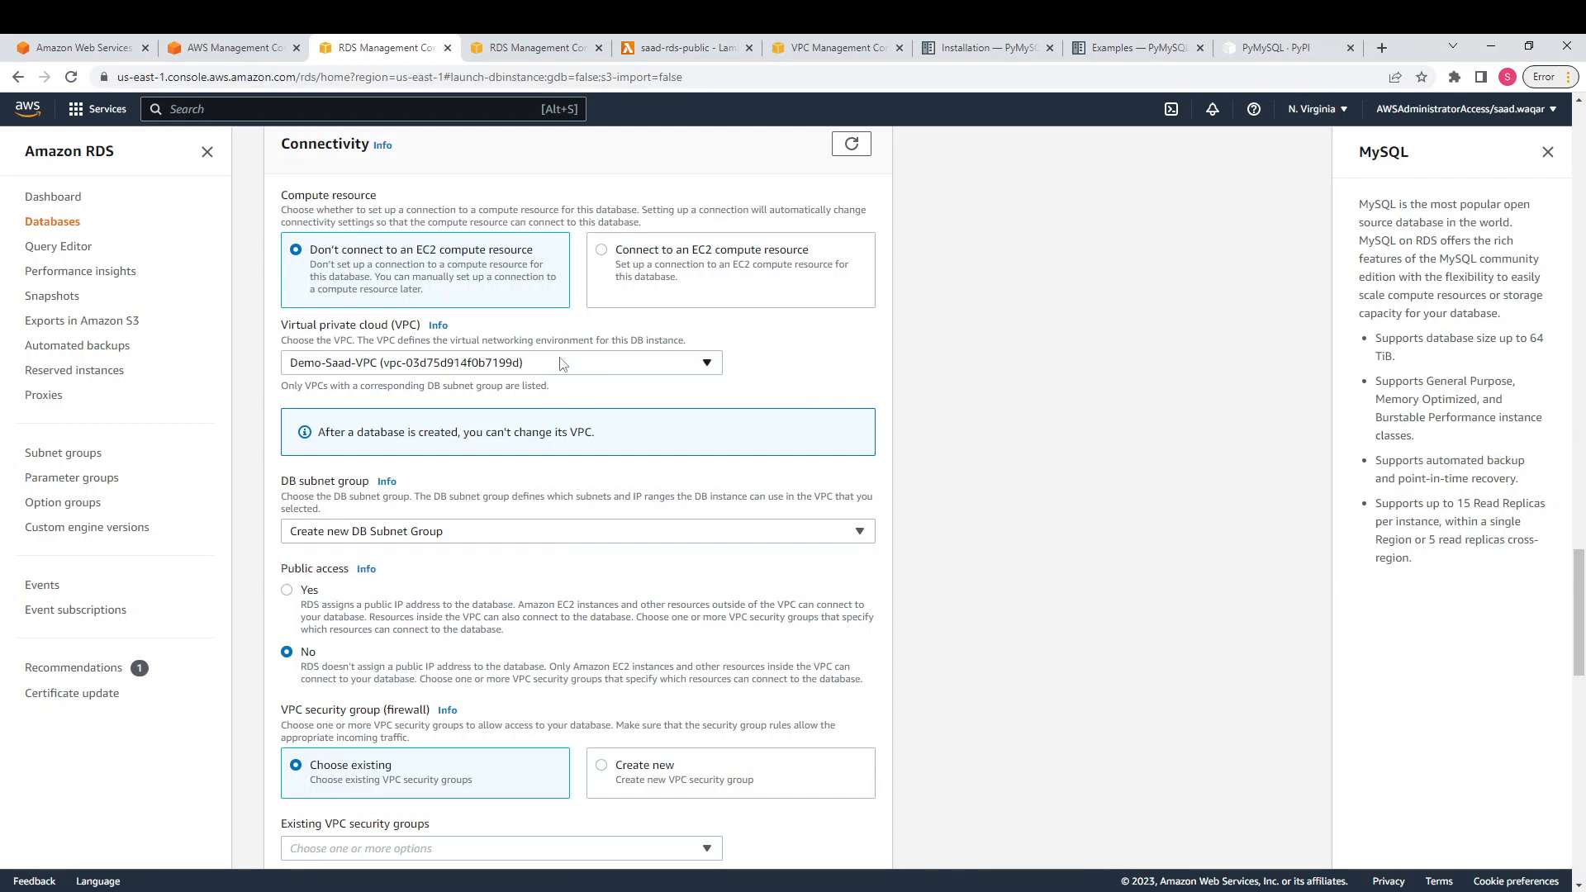
click(561, 364)
click(541, 413)
click(557, 364)
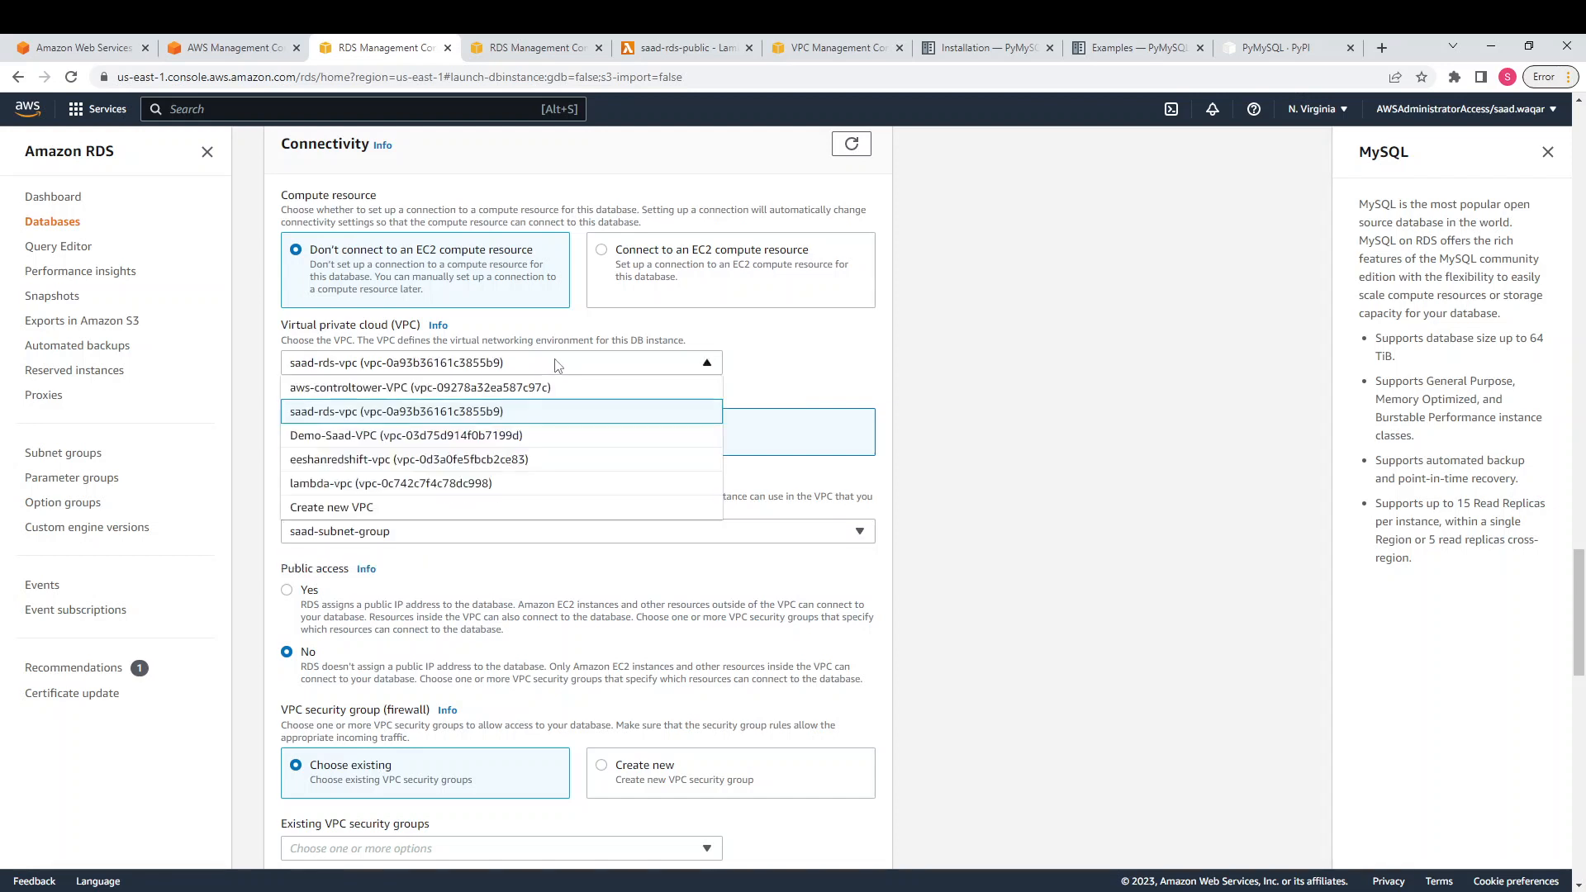
click(438, 434)
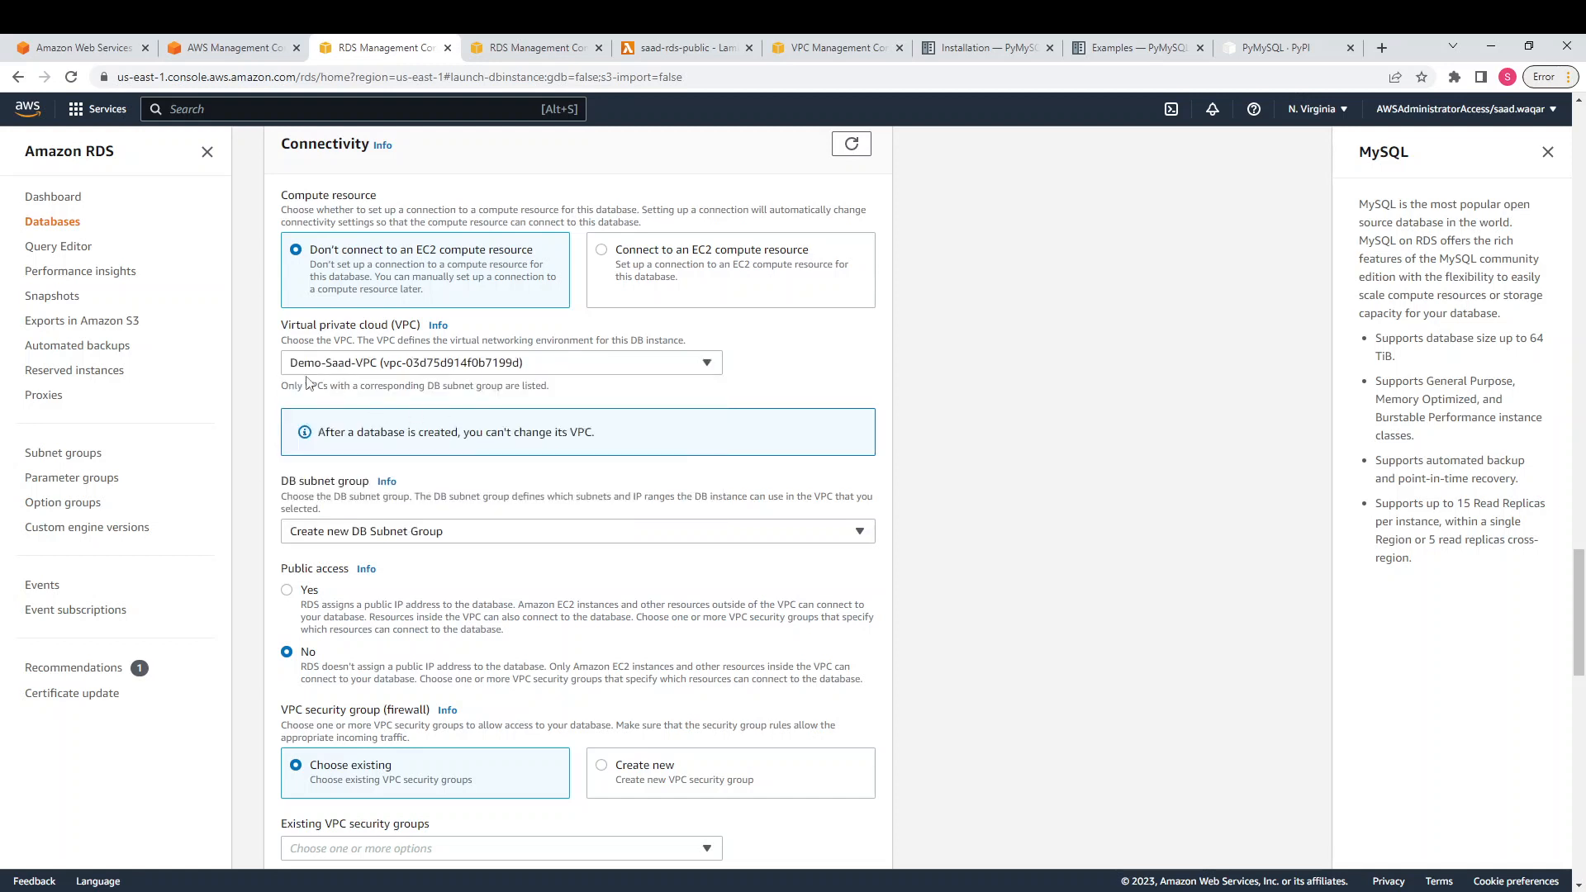
click(522, 533)
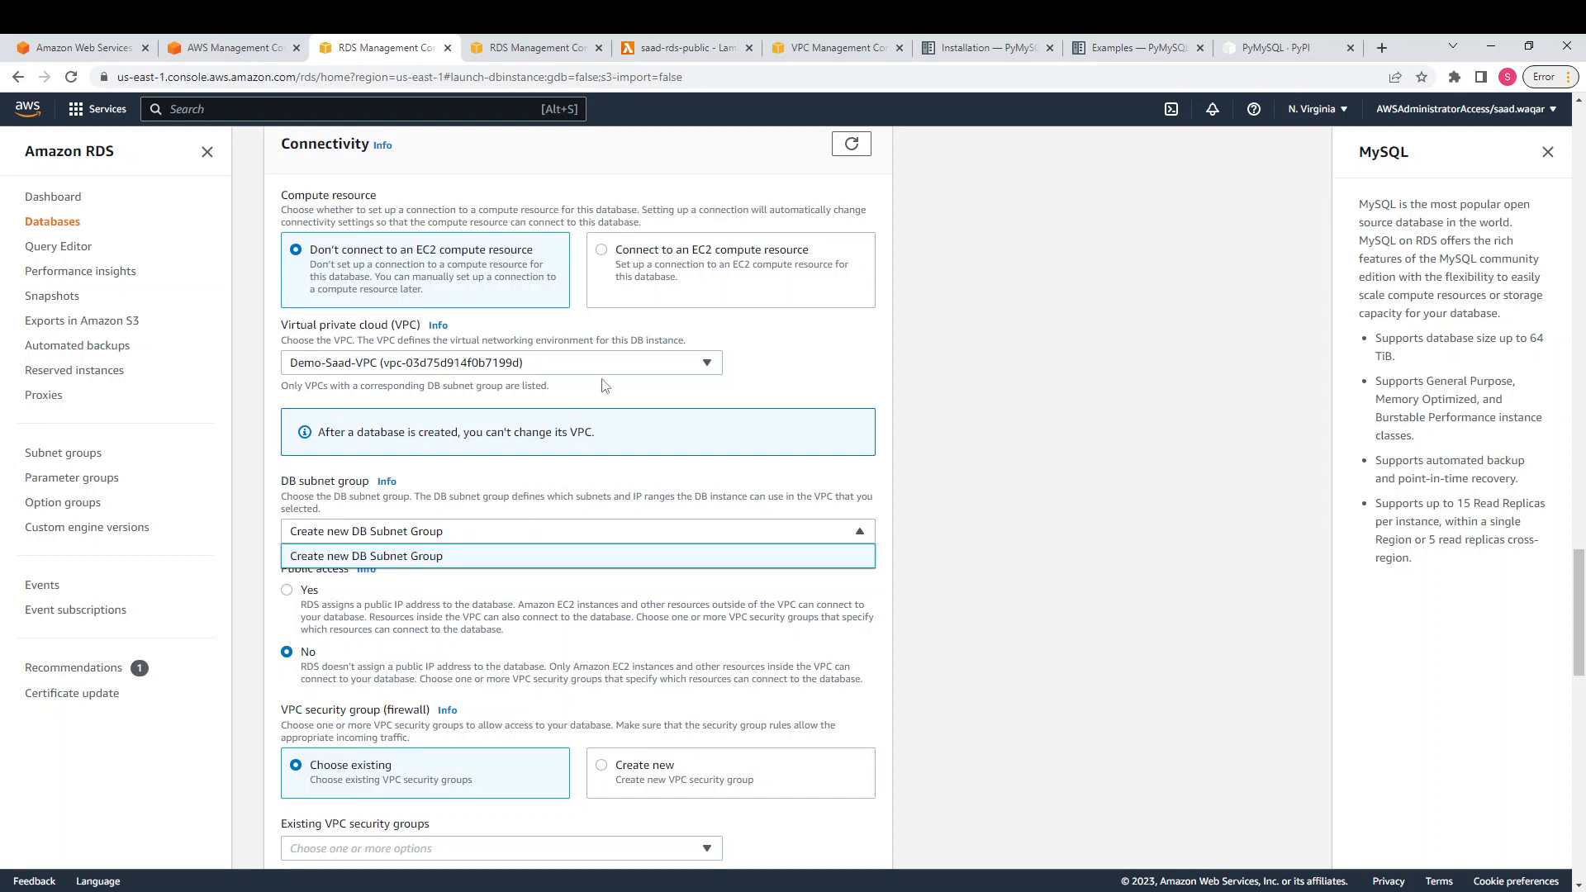
scroll(599, 405, up, 3)
scroll(599, 410, down, 2)
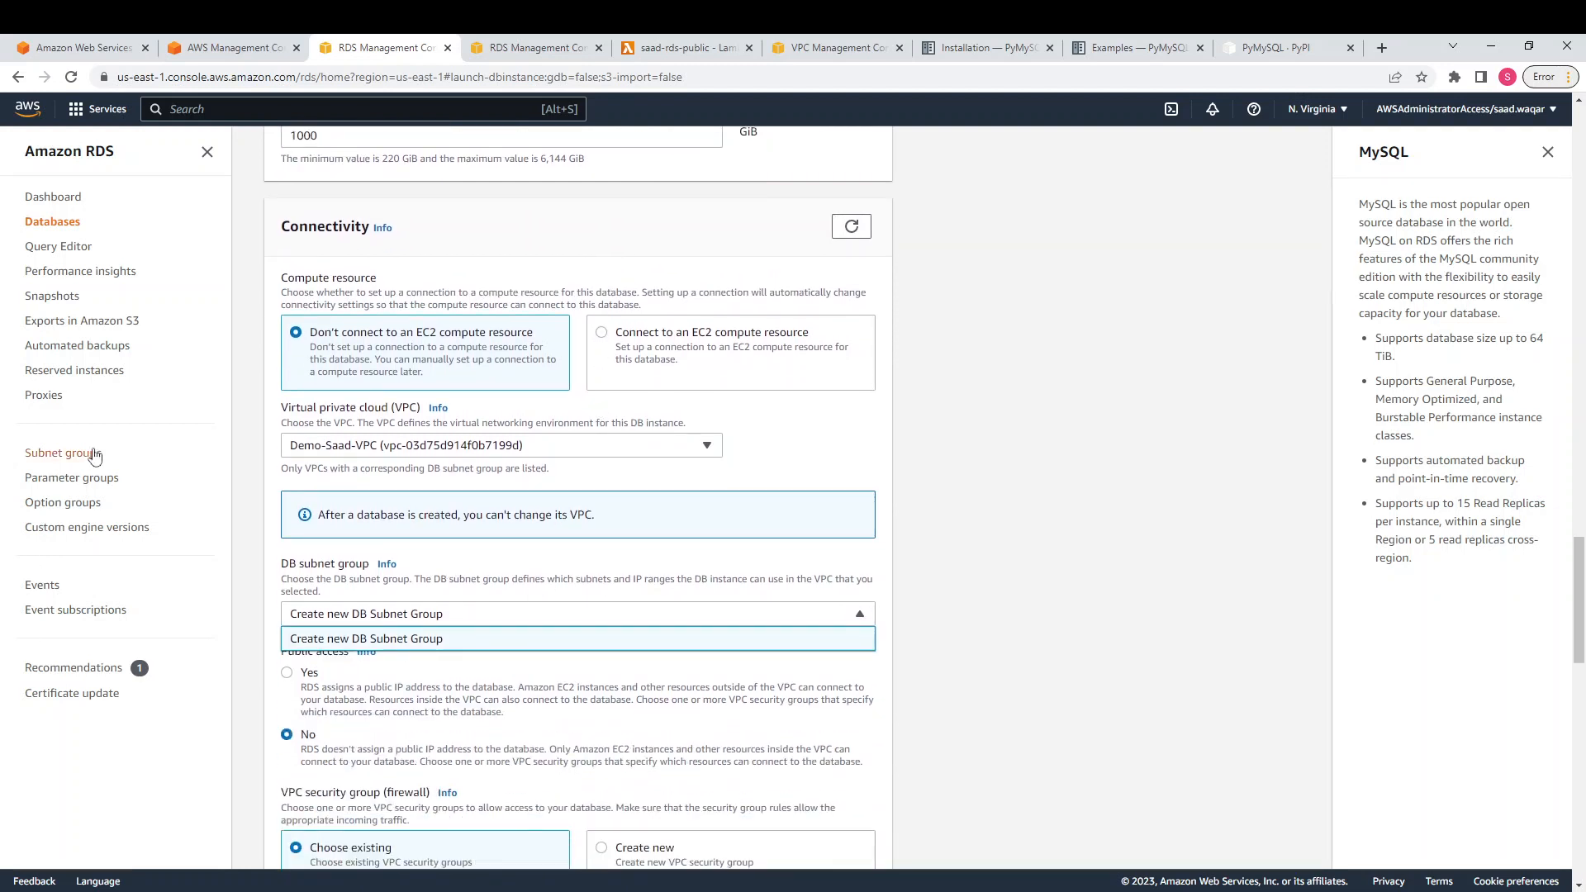
Switch the VPC back to saad-rds-vpc and read the DB subnet group help on Availability Zones
click(563, 447)
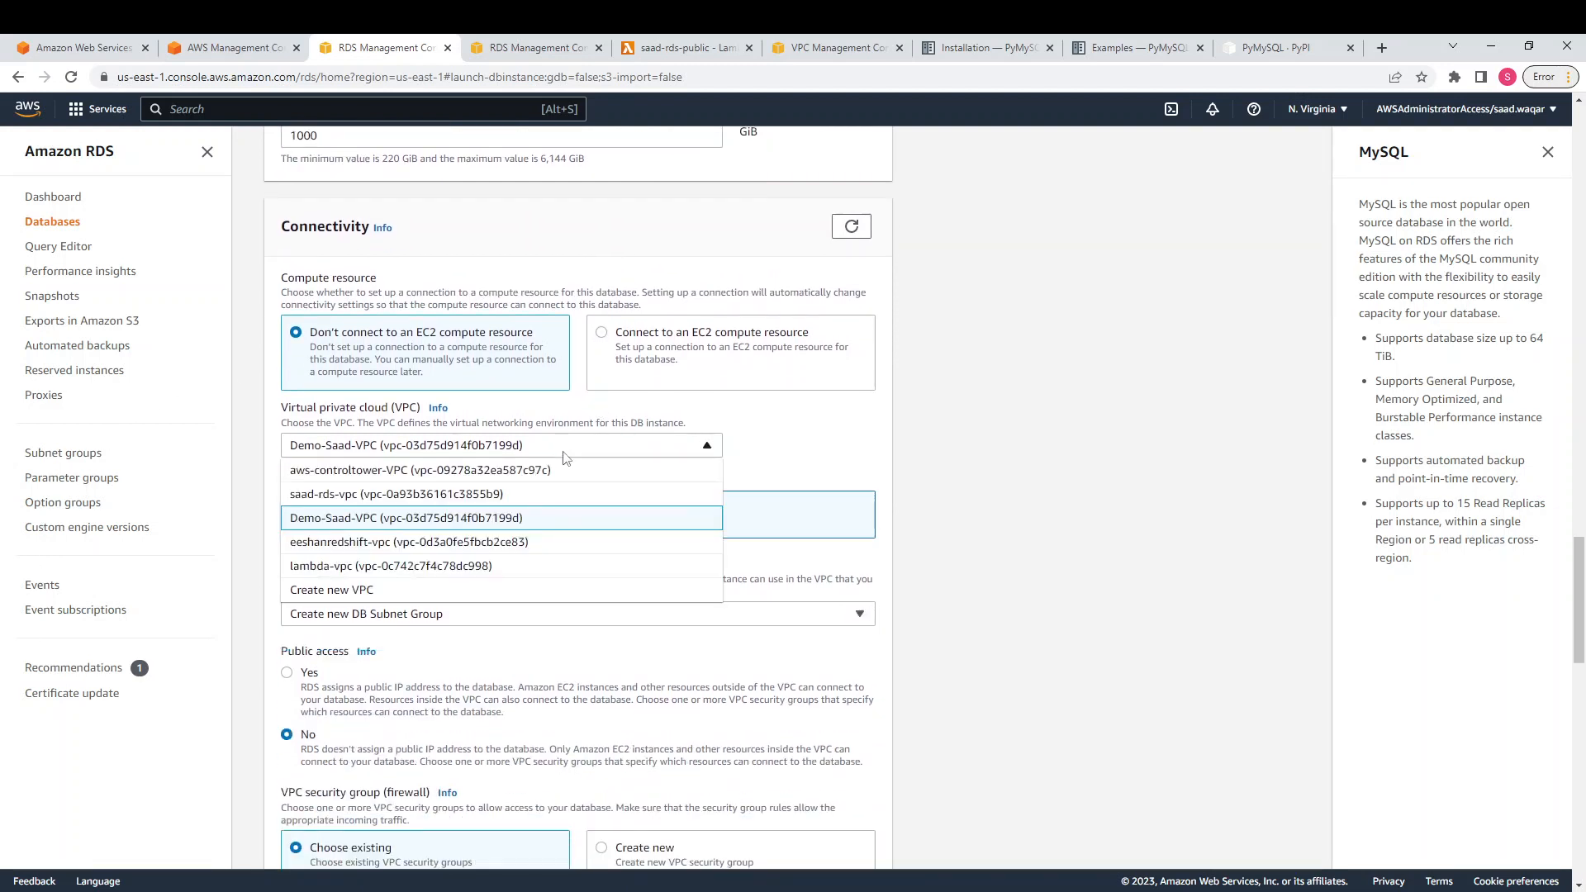
click(506, 495)
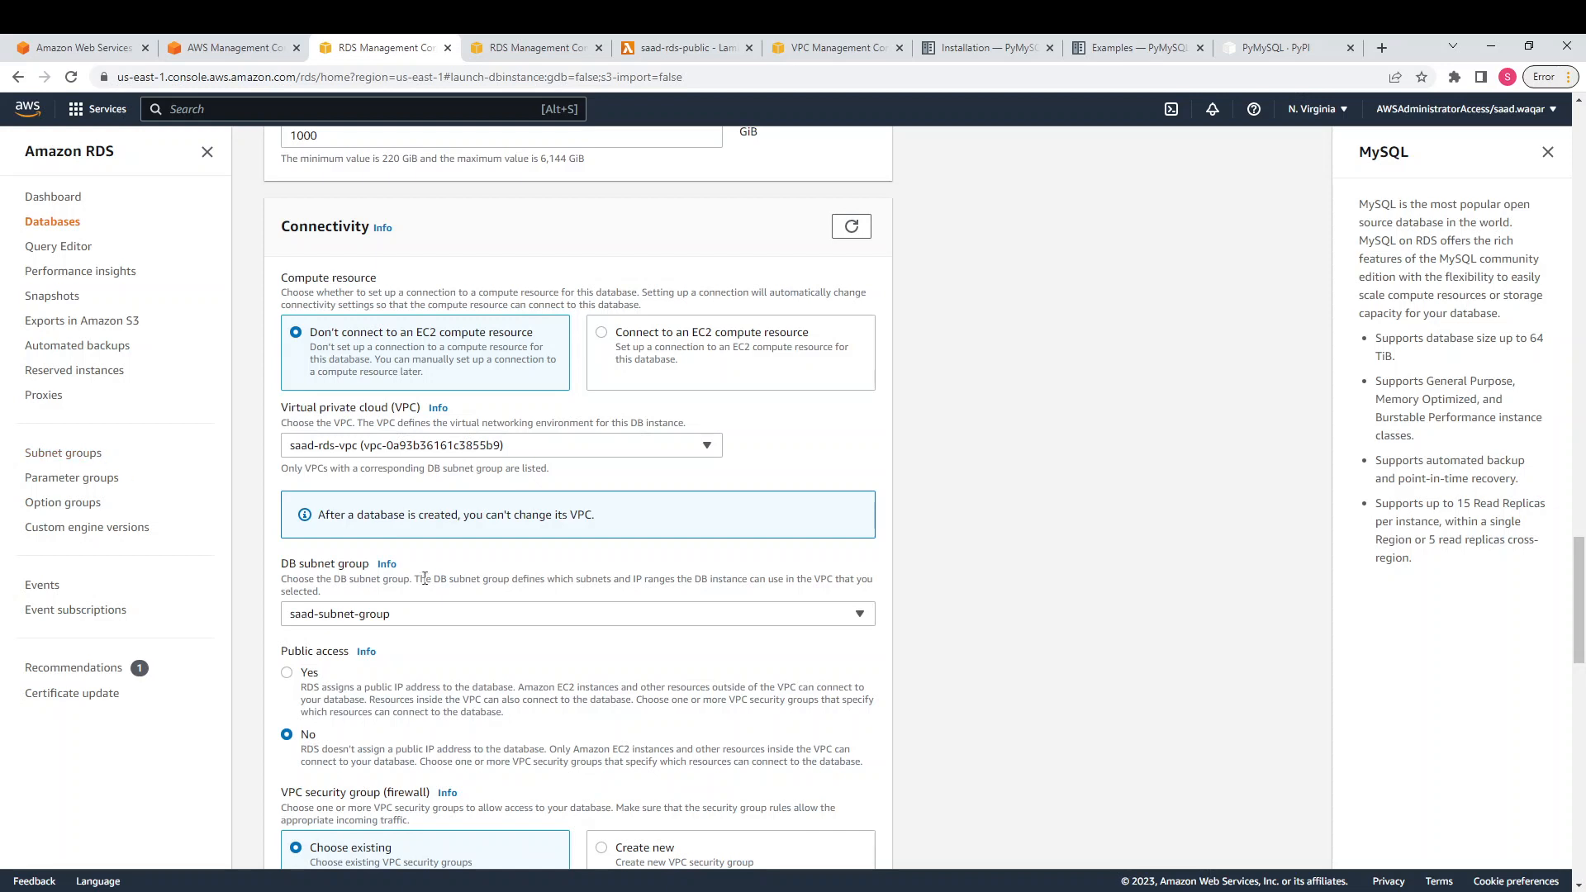
click(387, 564)
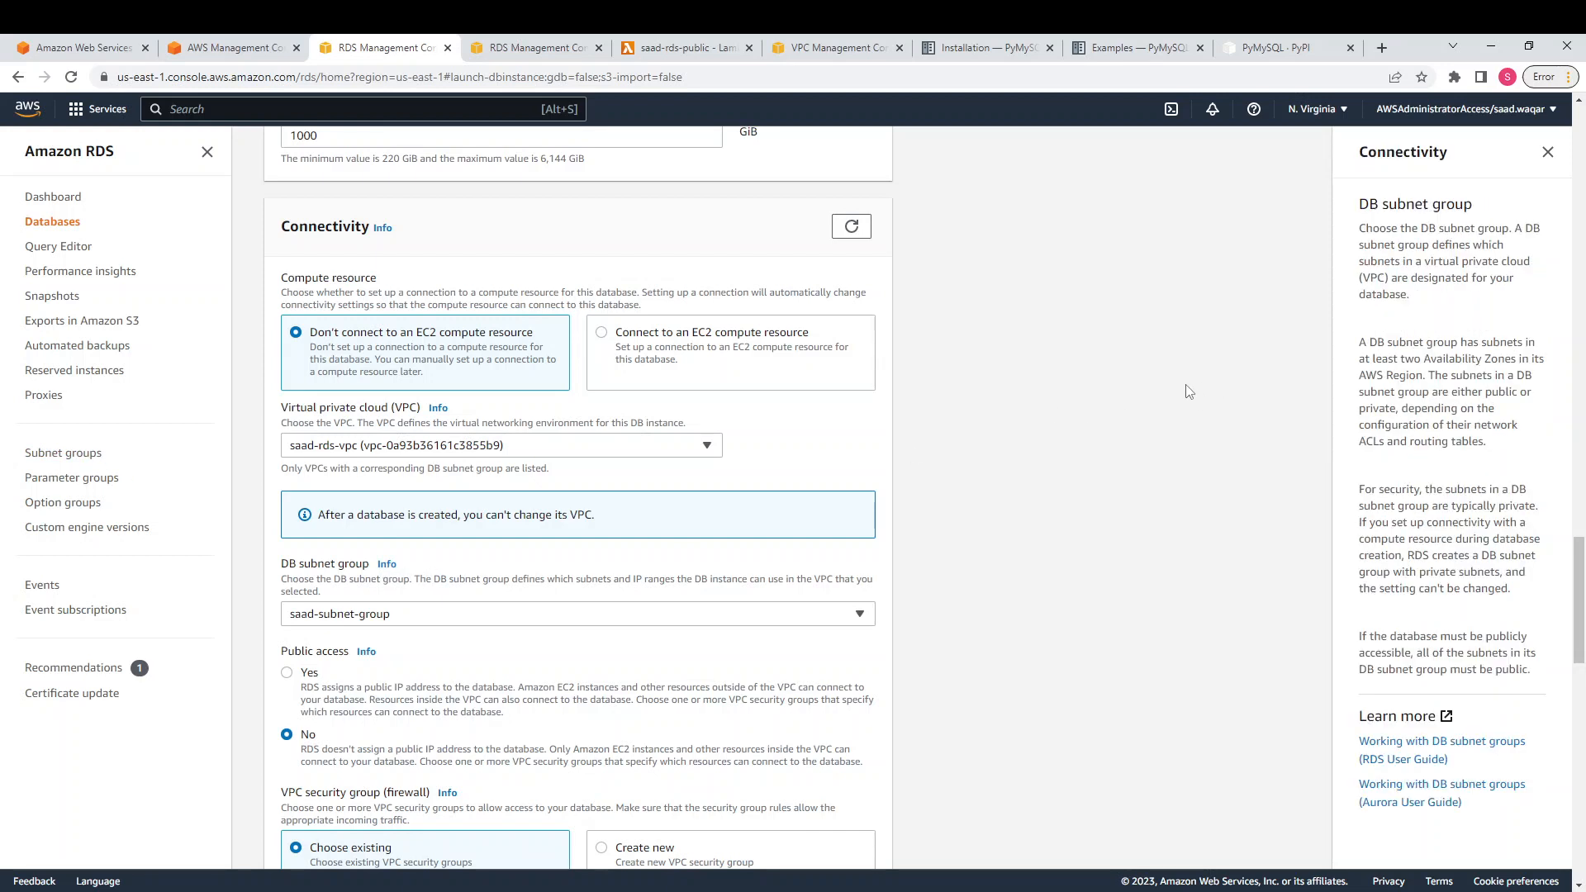
scroll(1190, 391, down, 1)
scroll(1402, 358, down, 1)
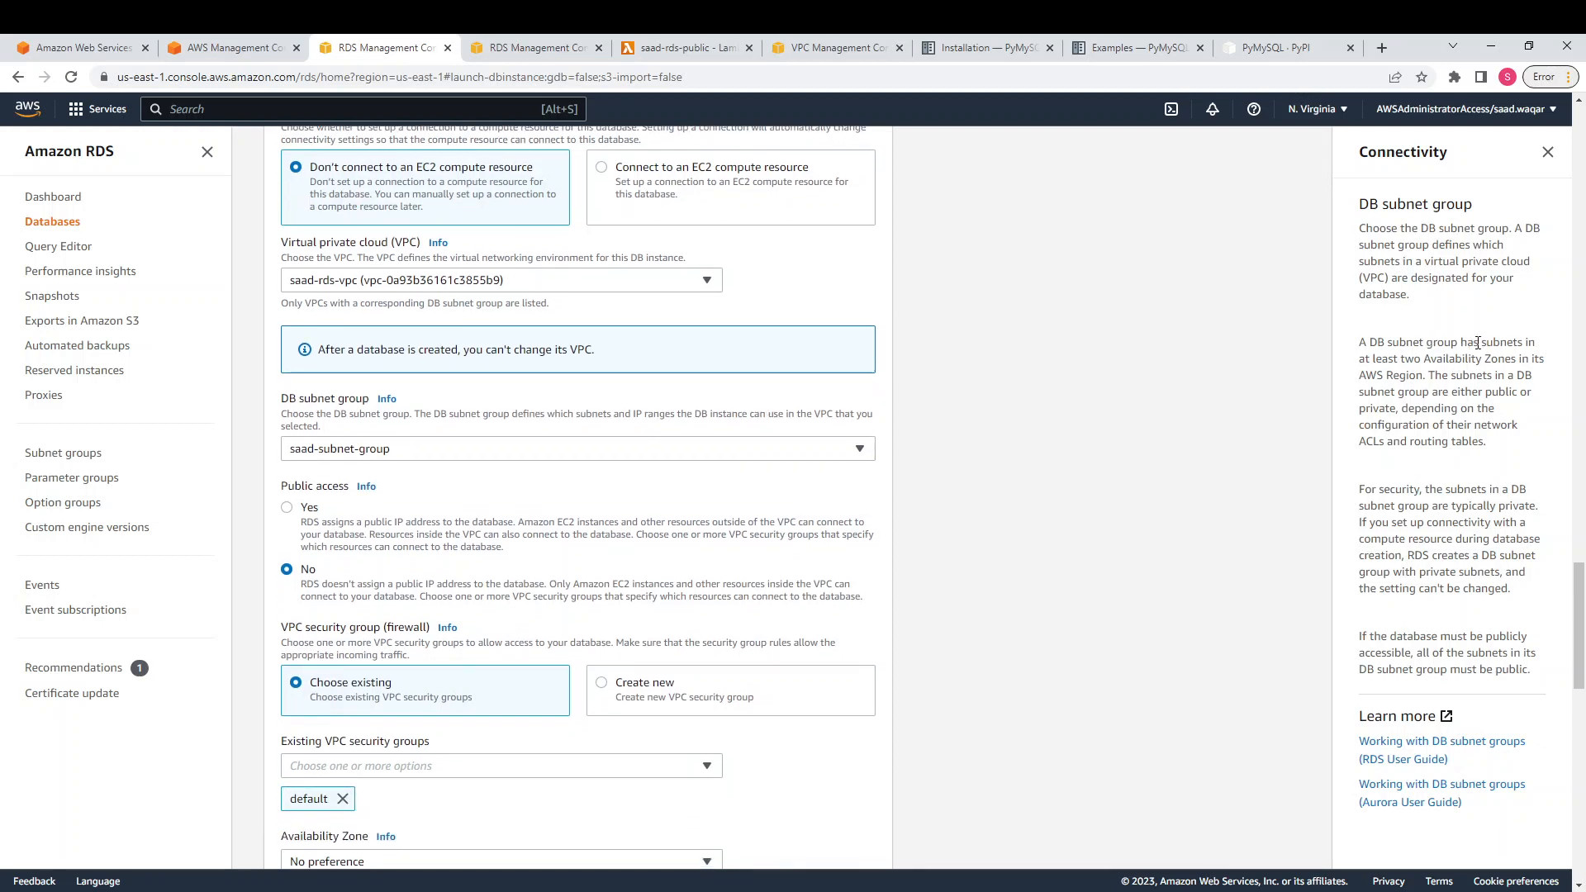
drag(1480, 342, 1520, 357)
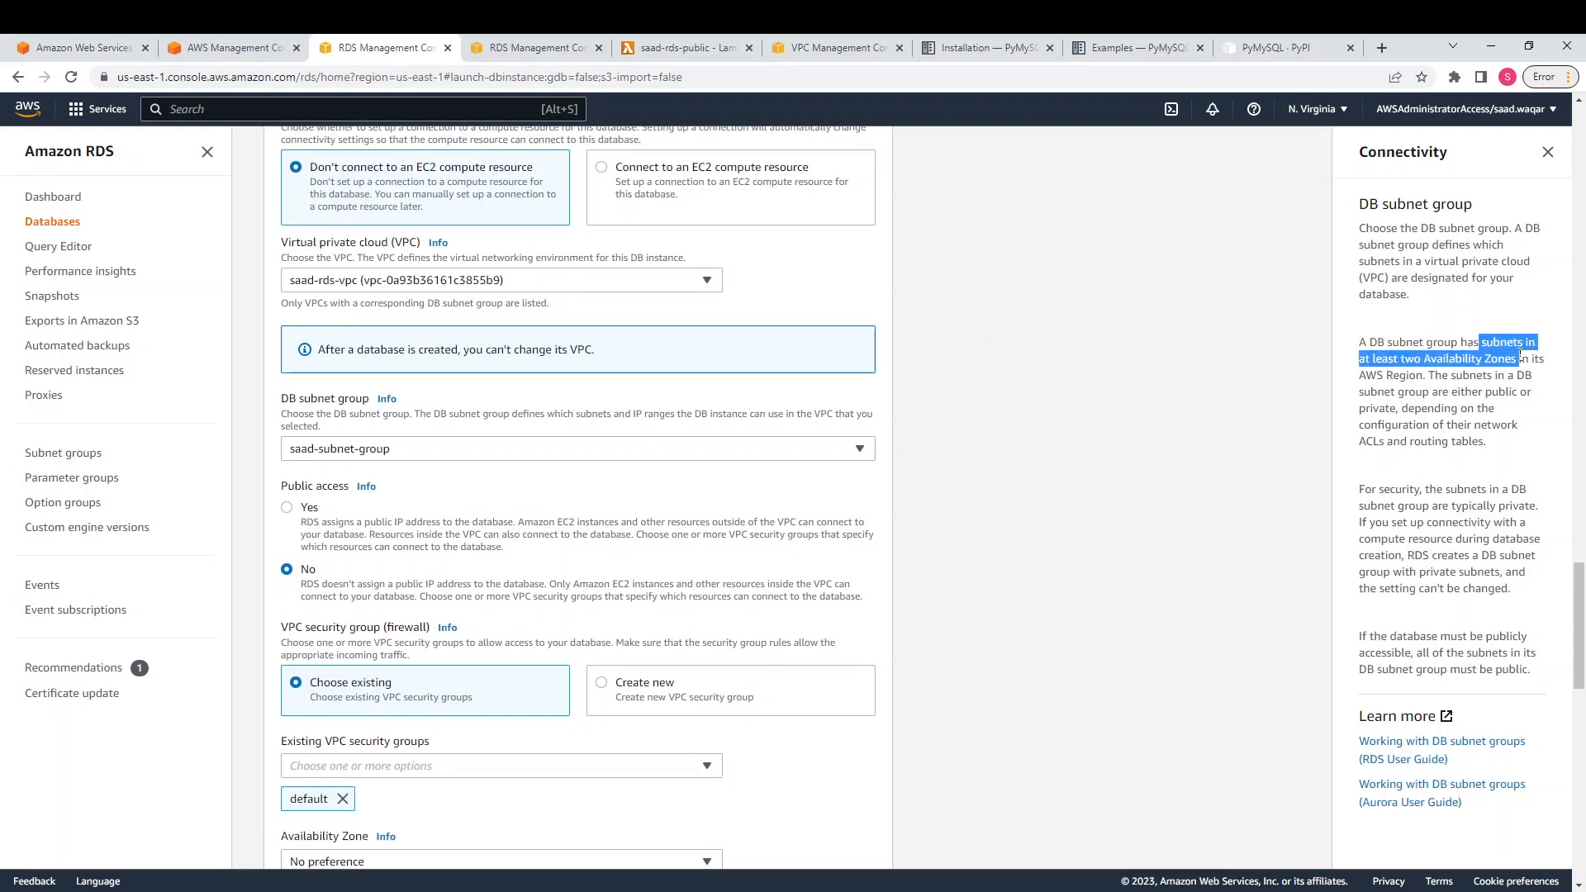
click(1419, 368)
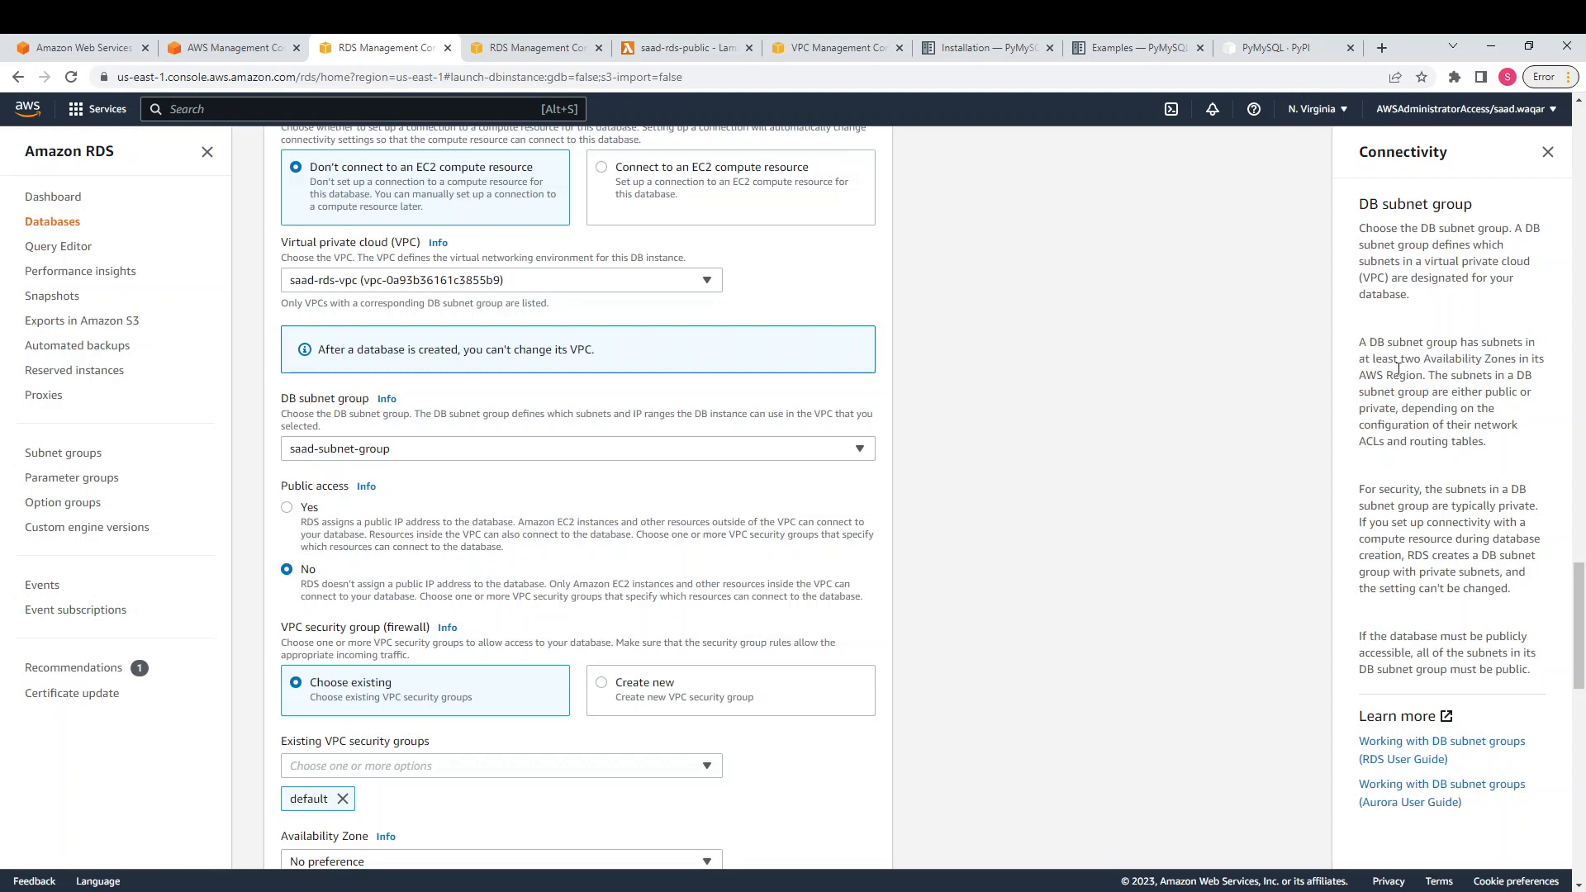
drag(1402, 361, 1479, 364)
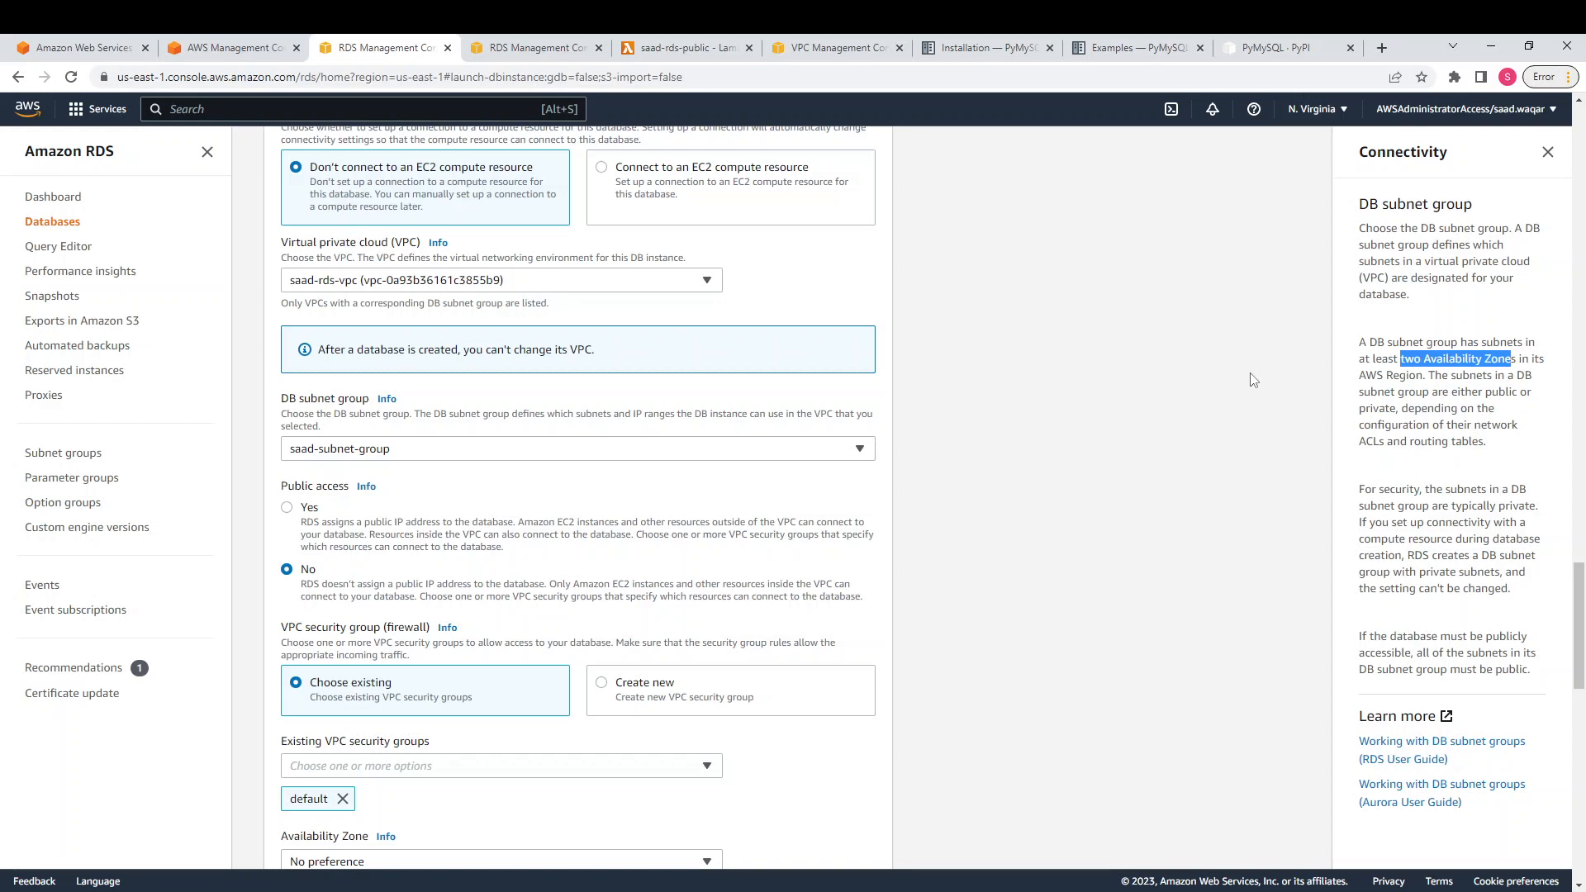
drag(1423, 392, 1452, 407)
click(1240, 461)
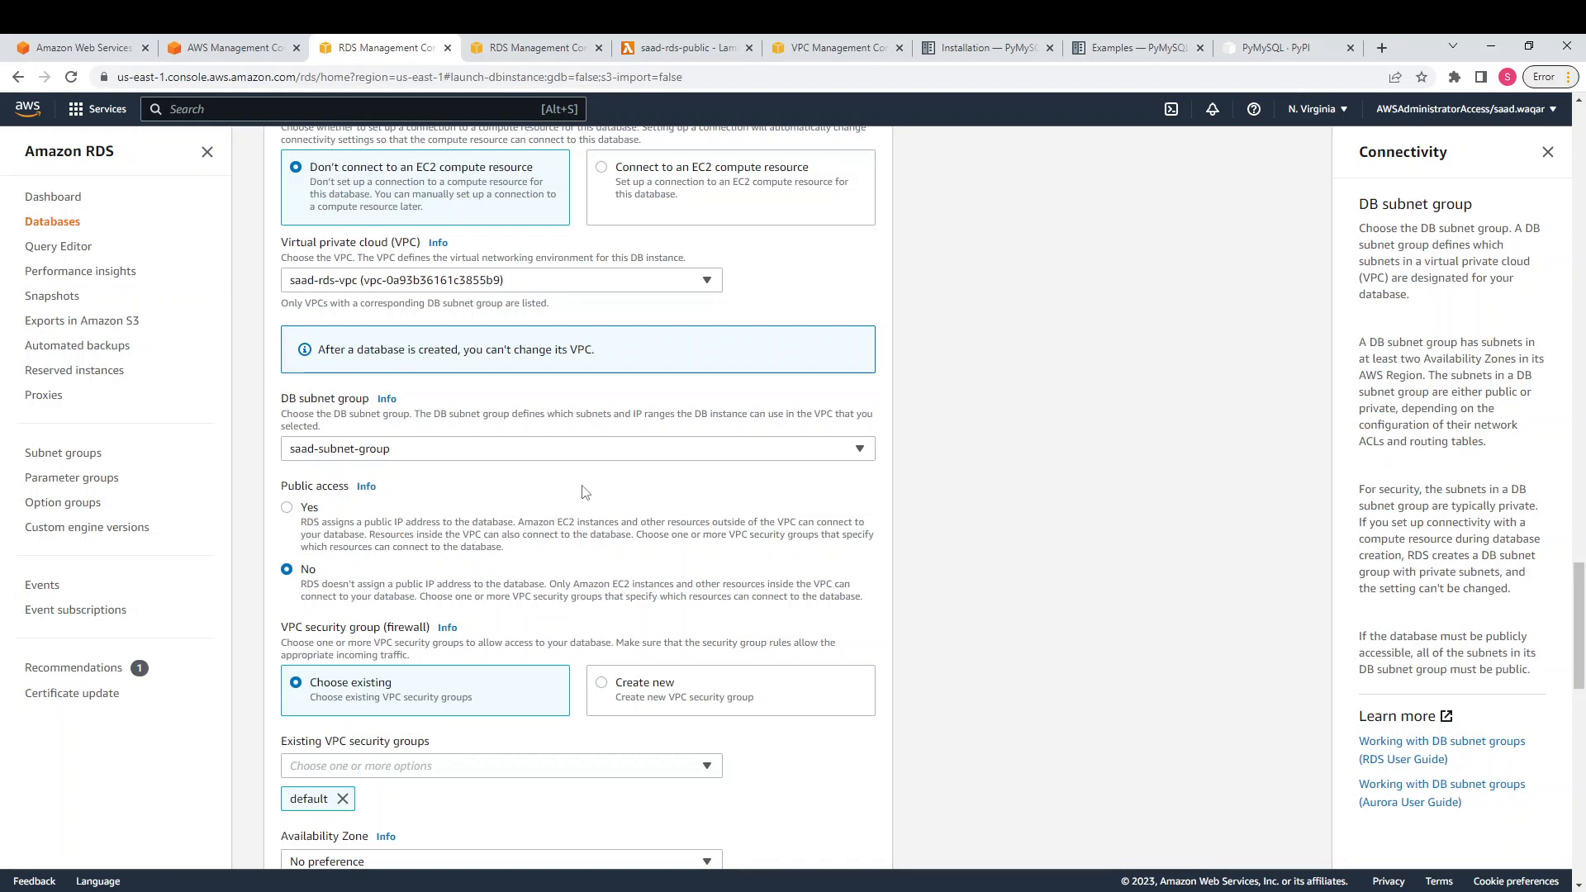
Confirm saad-subnet-group as the DB subnet group and bring up the VPC's details
click(493, 452)
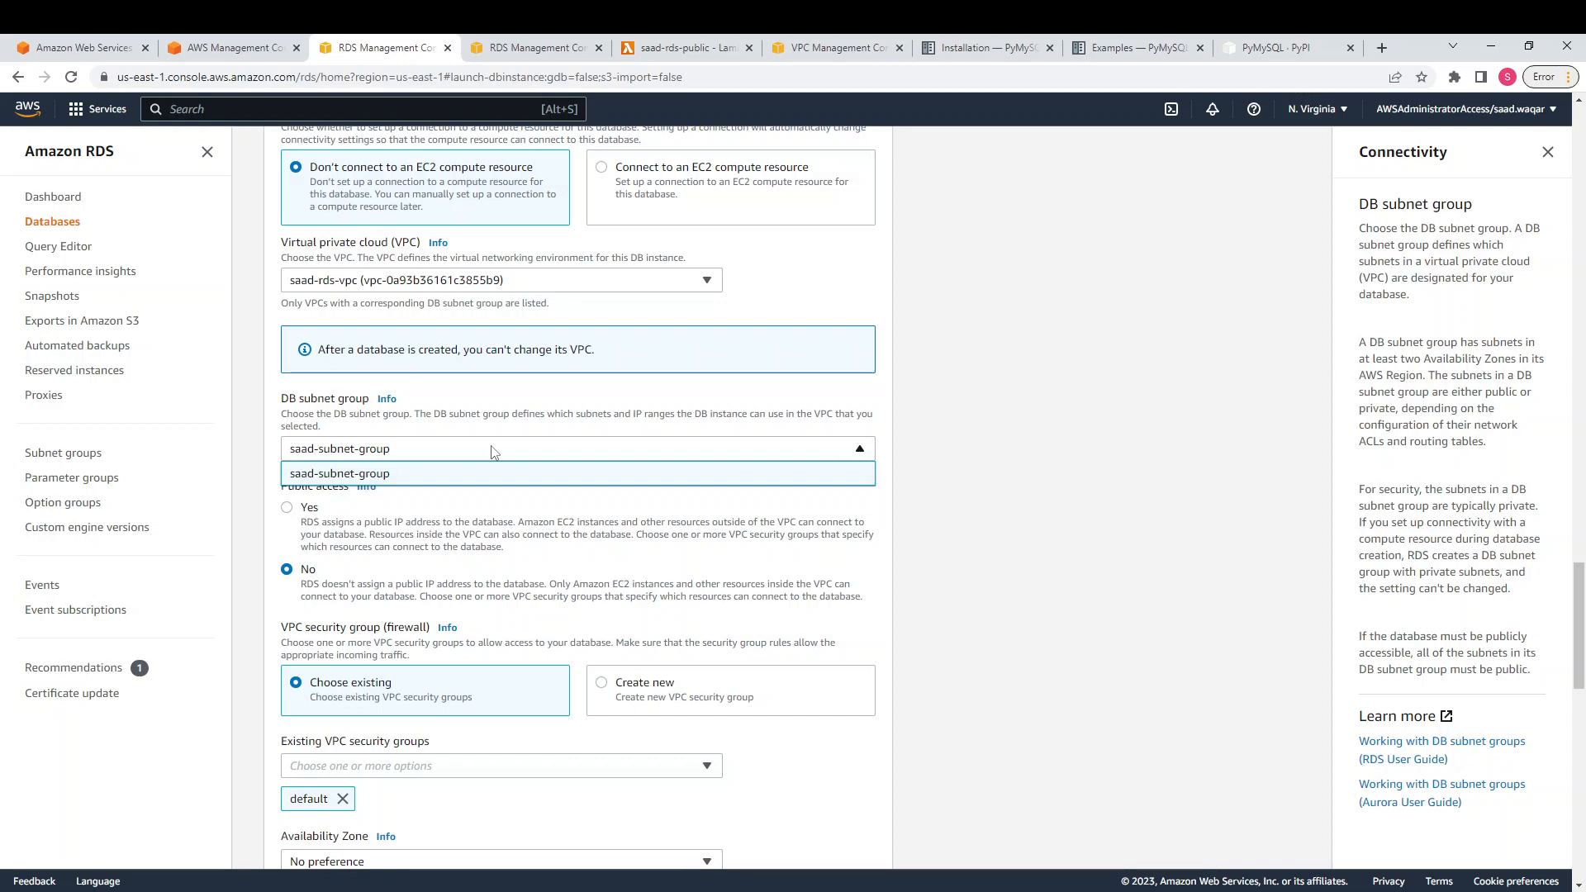
click(493, 452)
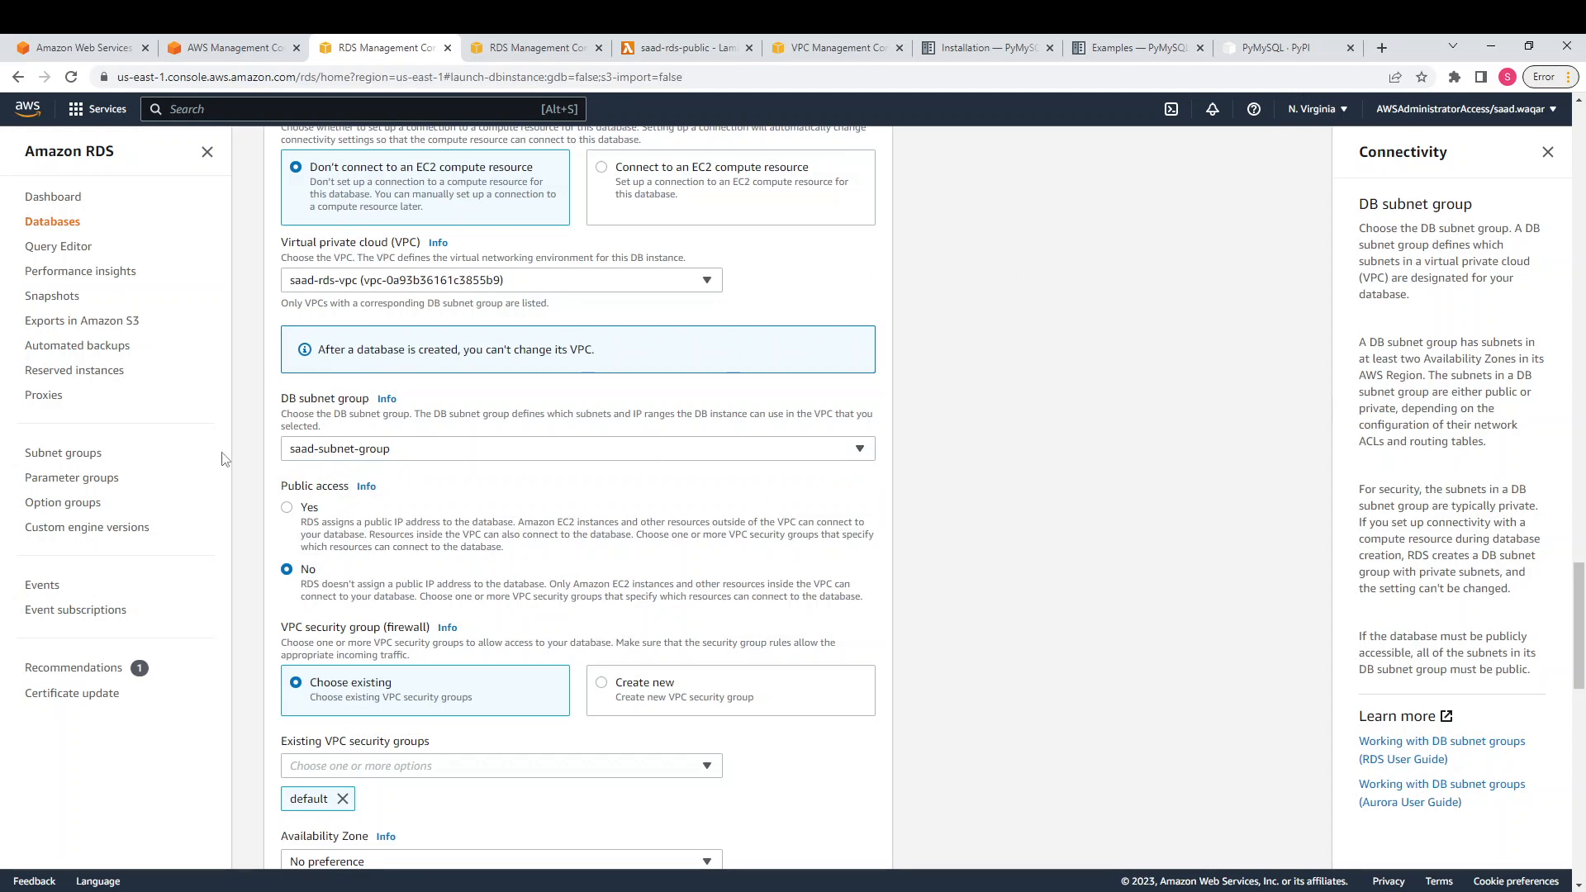
scroll(487, 345, up, 3)
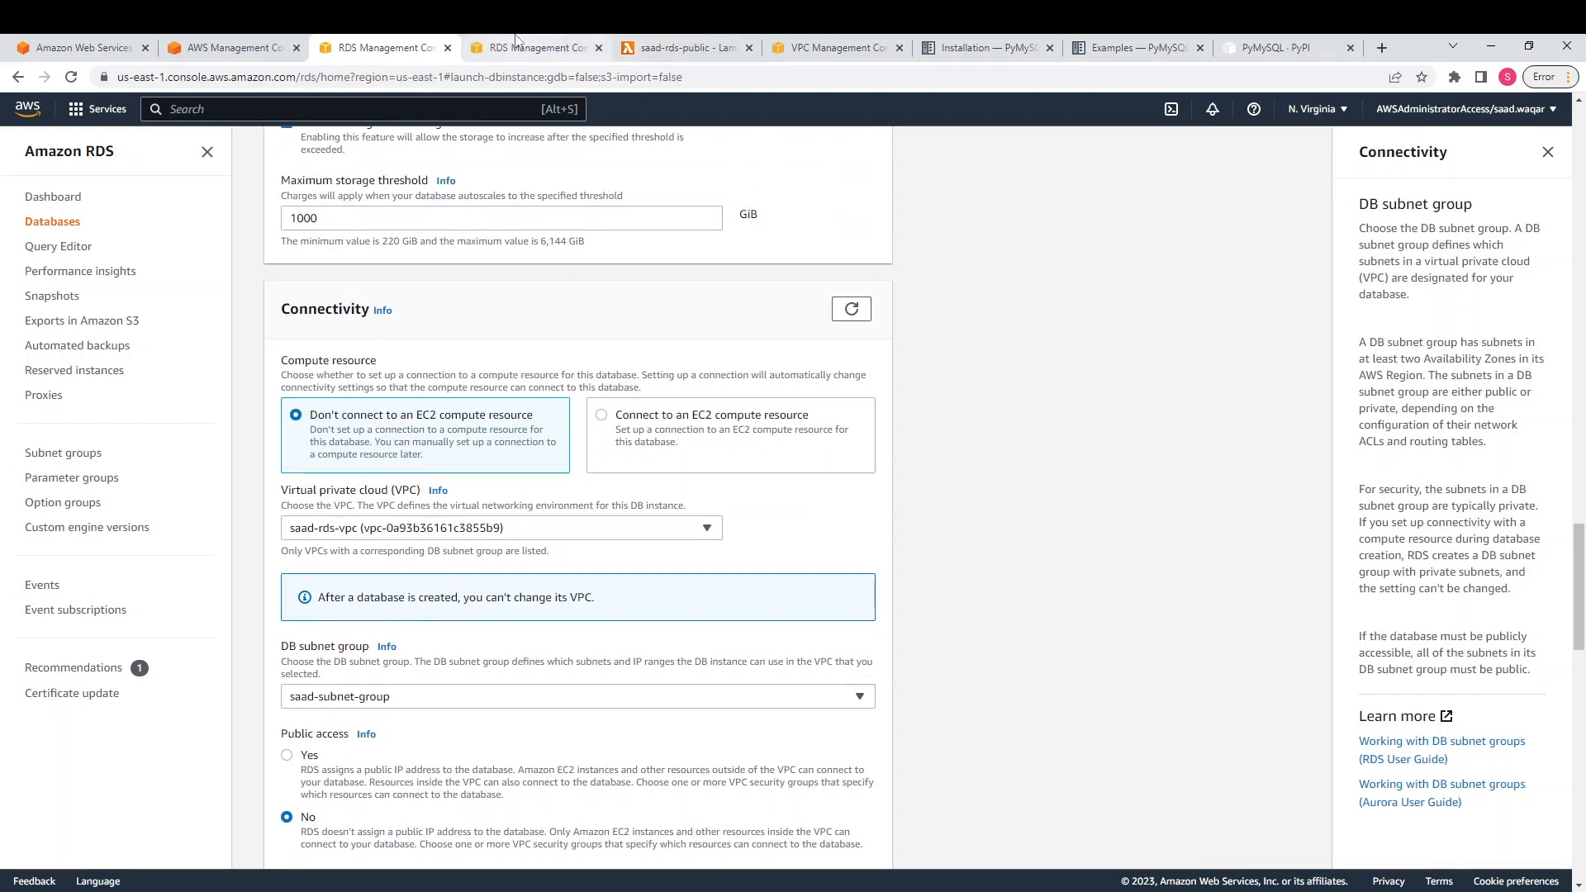
click(841, 45)
Review saad-rds-vpc's resource map: subnets in us-east-1d and us-east-1e routed to saad-rds-IGW
scroll(600, 431, up, 2)
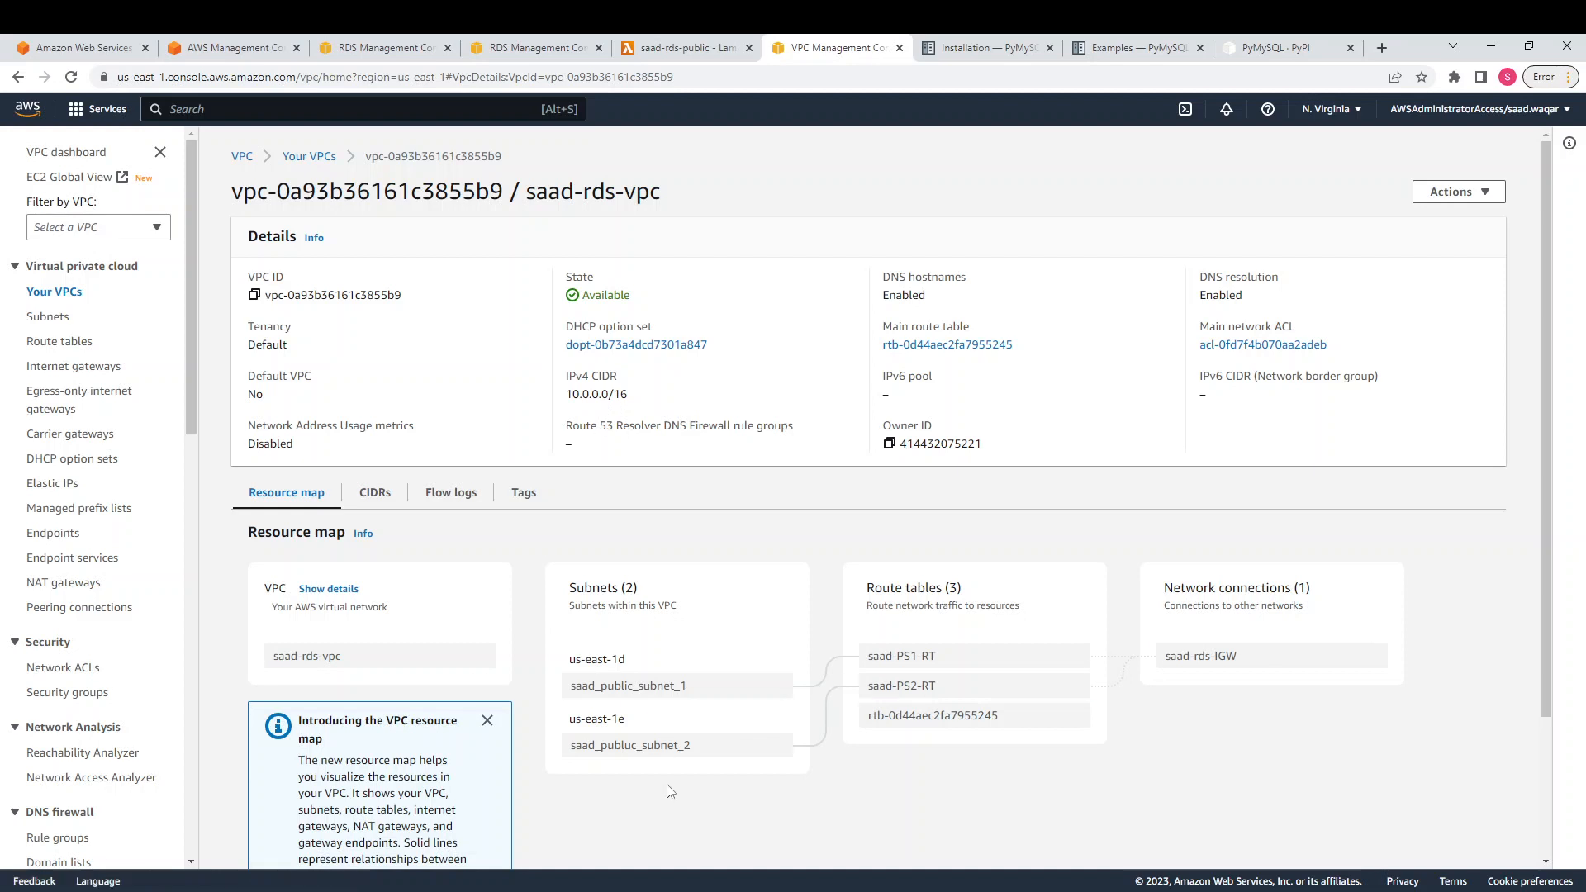
scroll(571, 758, down, 1)
scroll(368, 377, up, 1)
scroll(708, 463, down, 1)
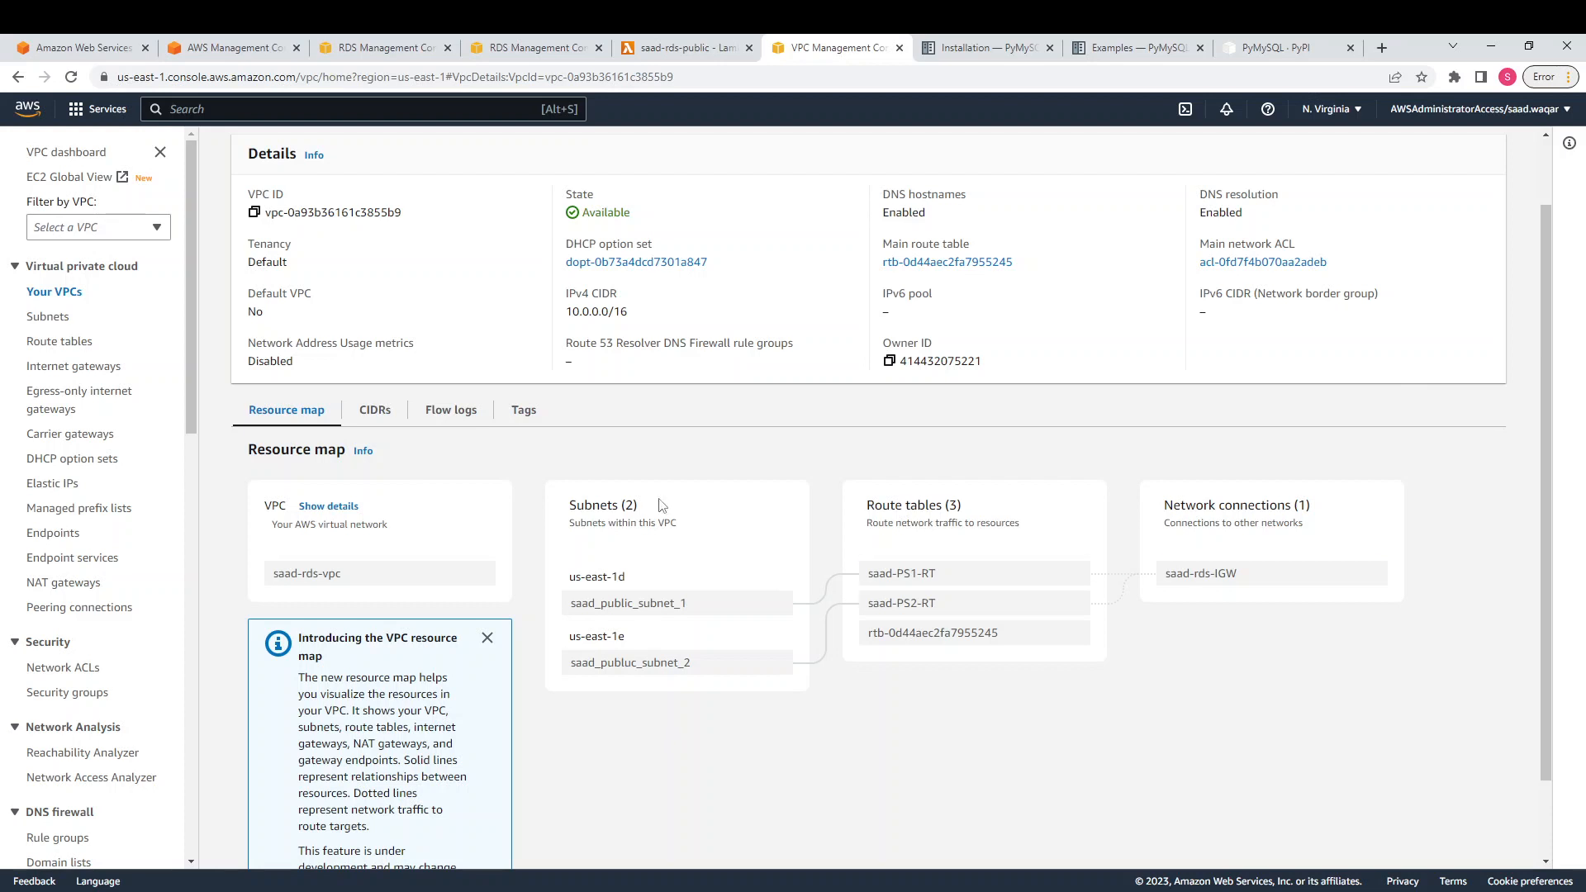
scroll(752, 533, down, 1)
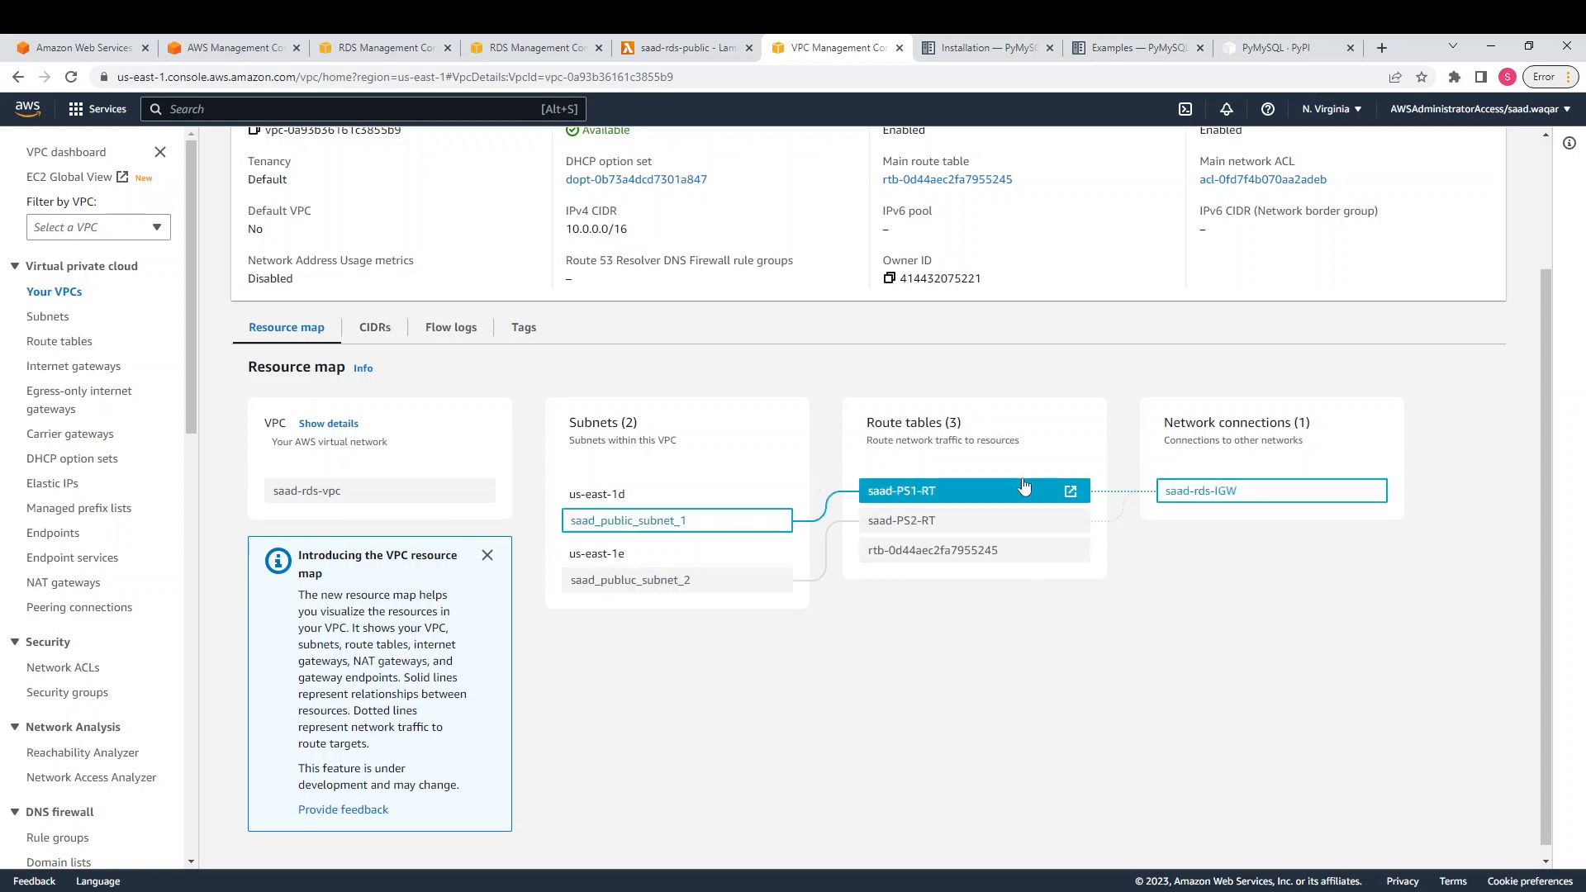
scroll(390, 334, up, 2)
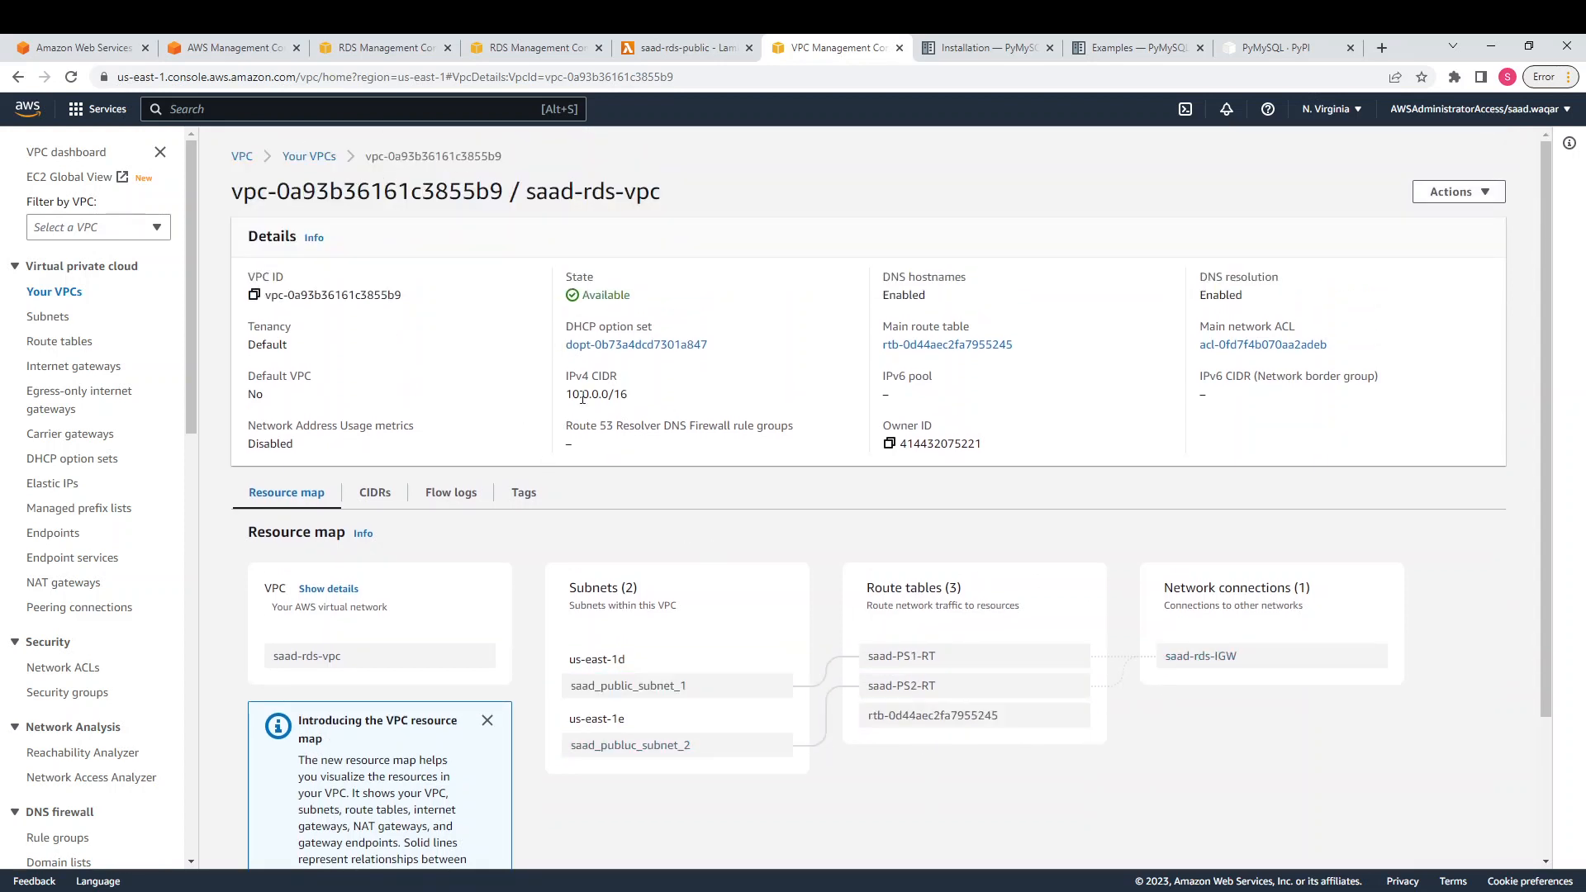
click(235, 47)
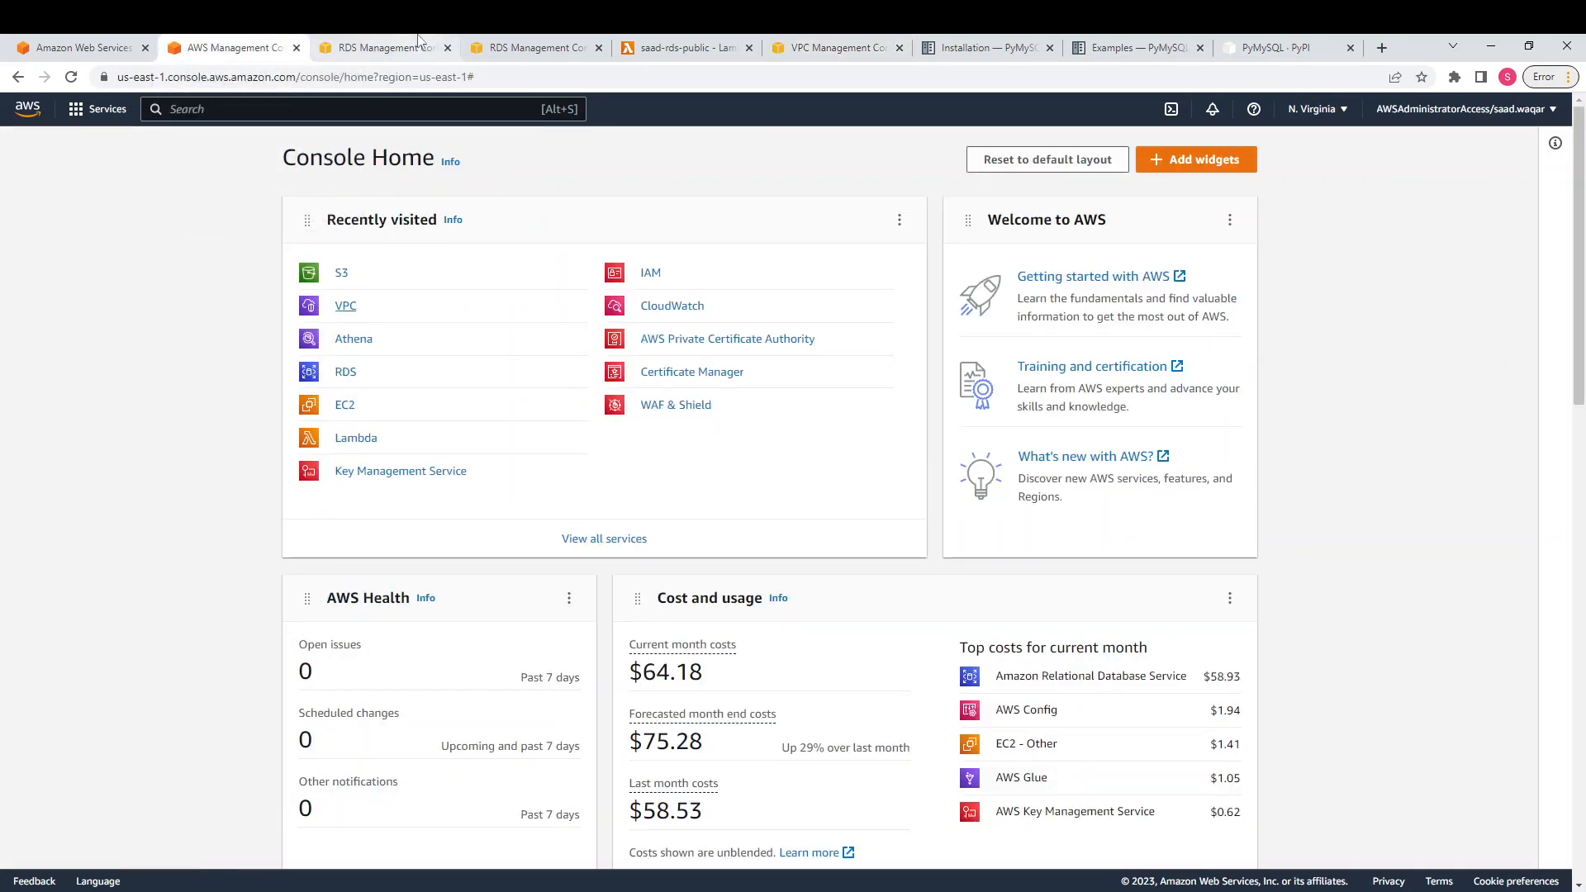
Discard the unfinished database creation form and go to the existing saad-rds-db page
click(419, 47)
scroll(693, 463, down, 8)
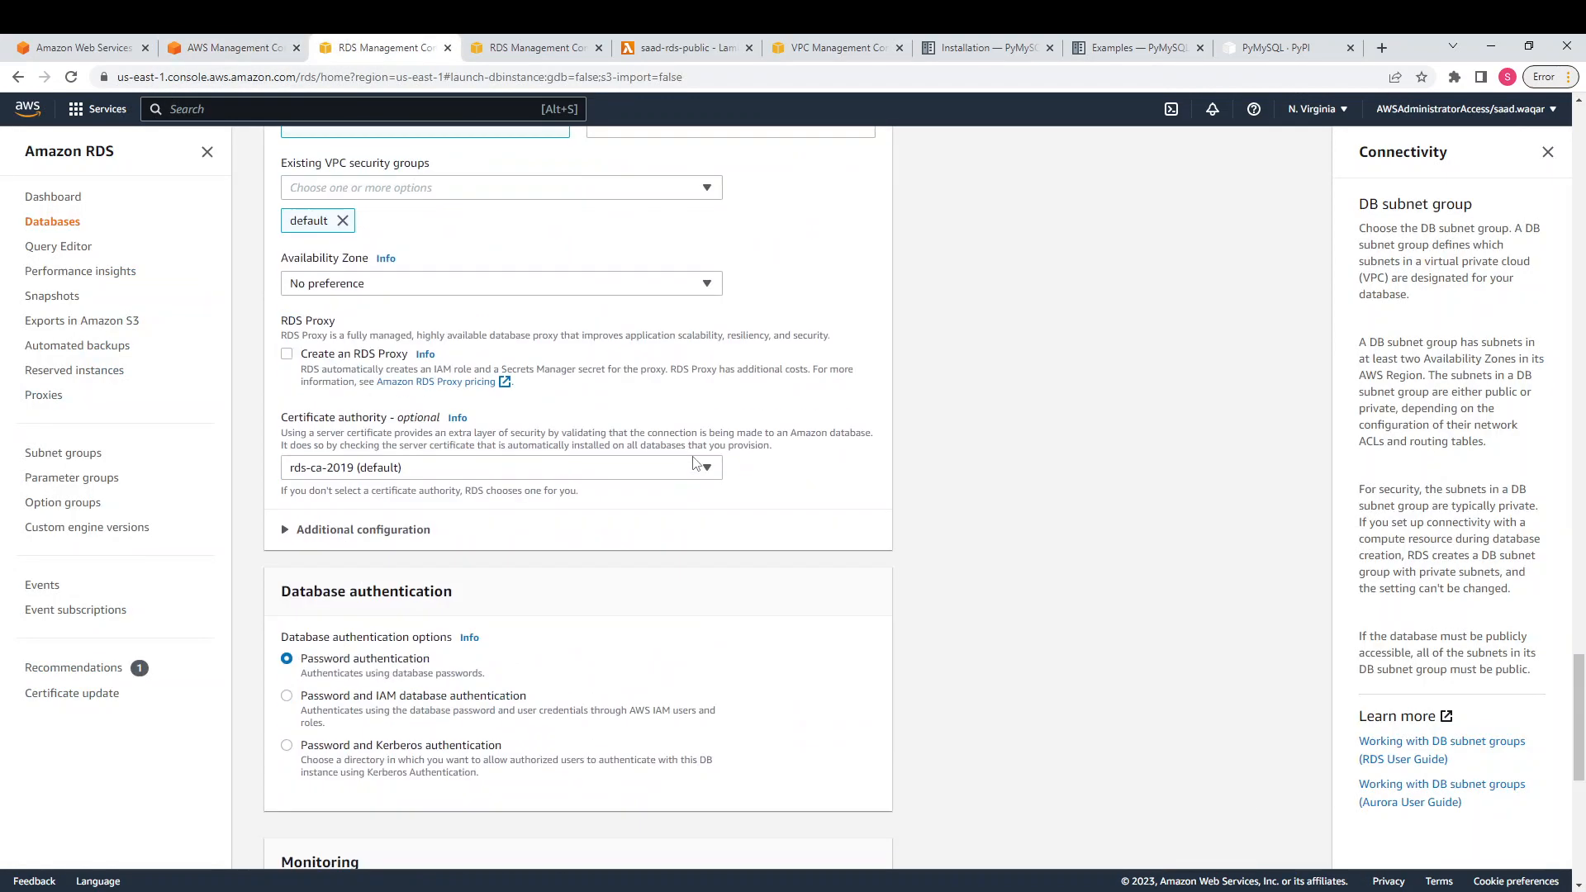
scroll(692, 463, up, 7)
scroll(570, 305, down, 4)
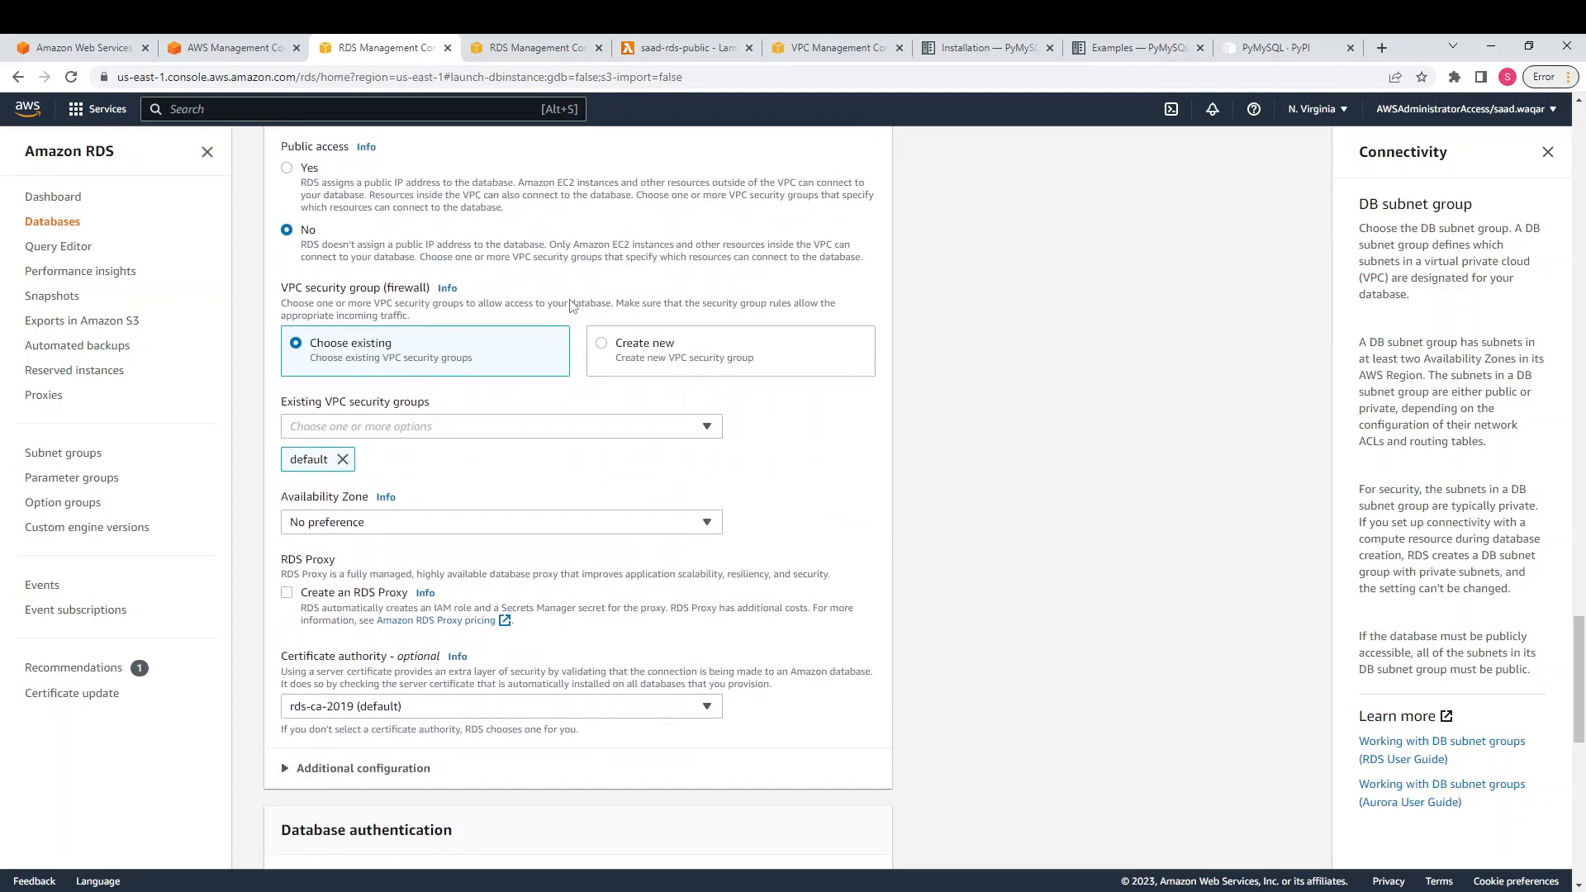
scroll(571, 305, down, 10)
scroll(752, 749, up, 7)
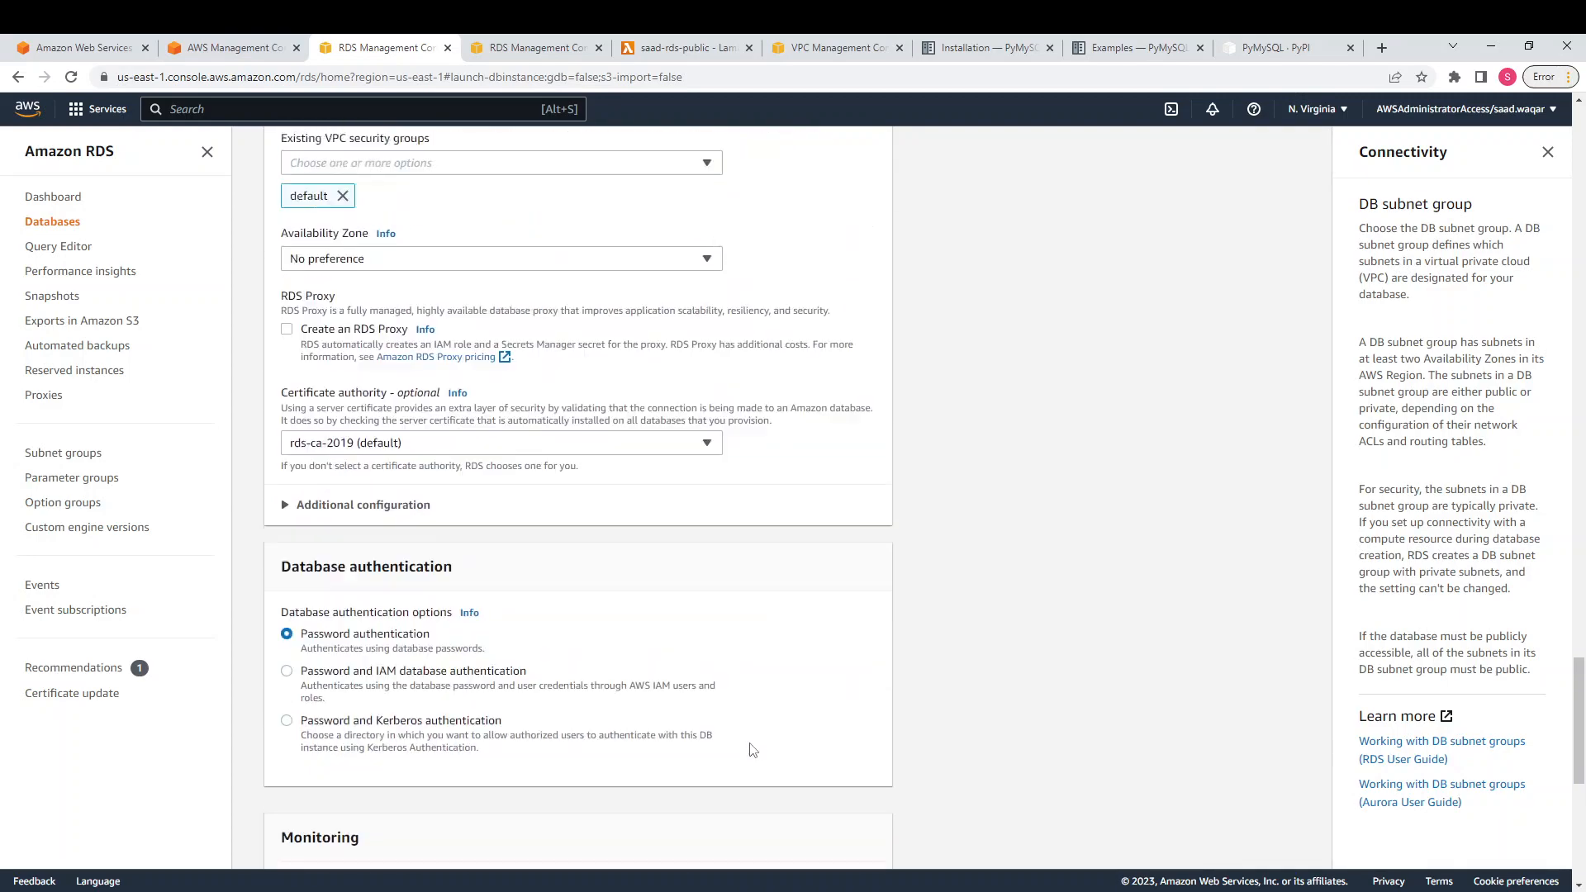
scroll(752, 750, up, 8)
click(570, 47)
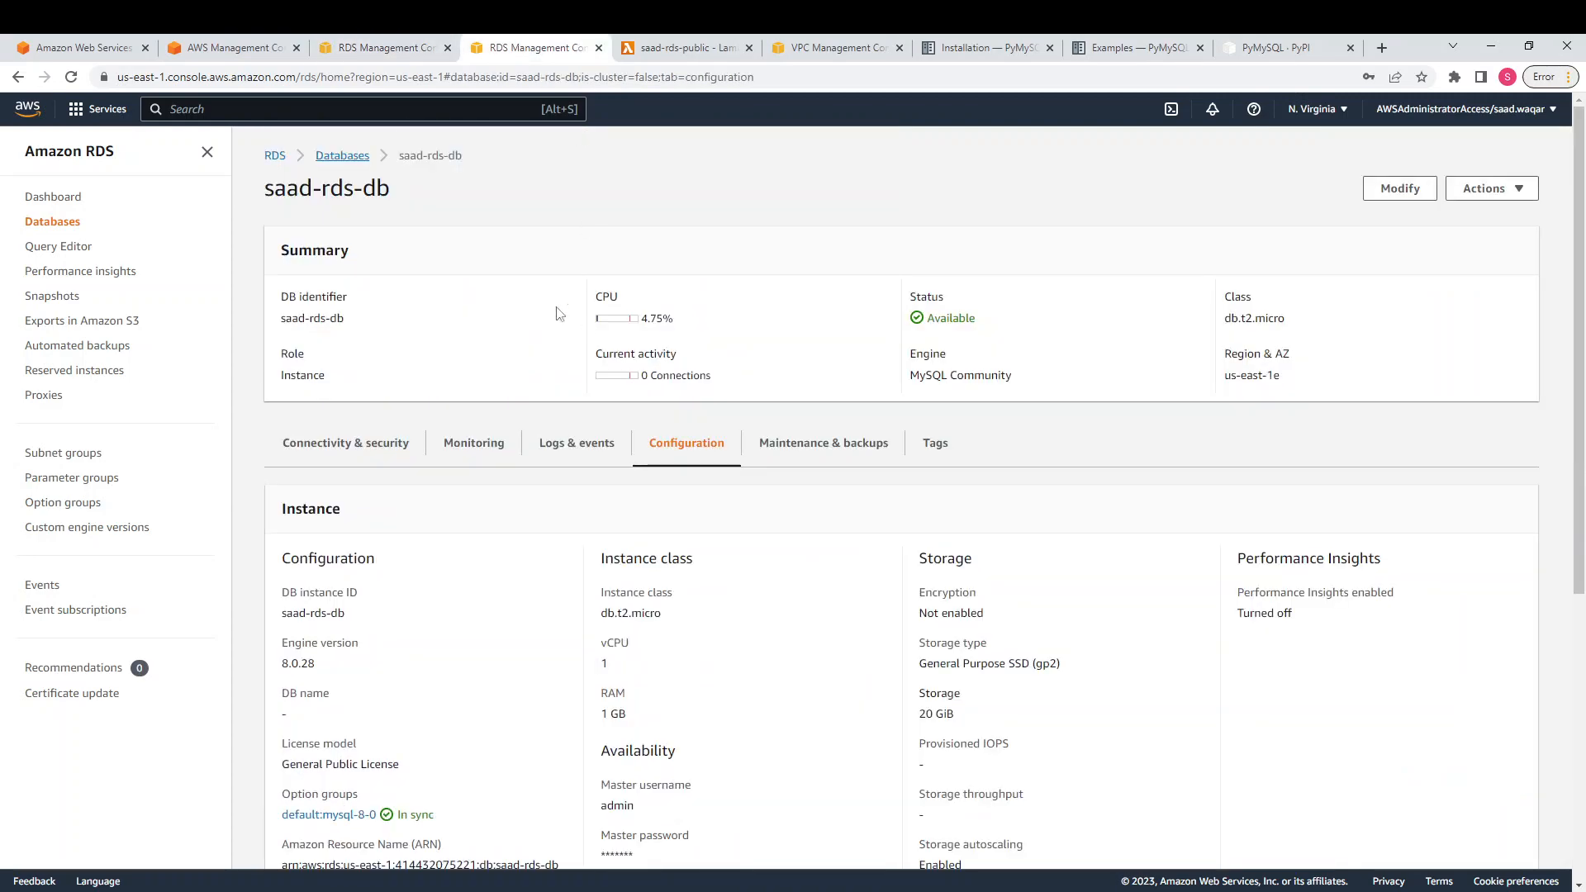
click(448, 47)
Show saad-rds-db's Connectivity & security endpoint and port 3306, then switch to MySQL Workbench
scroll(641, 496, down, 1)
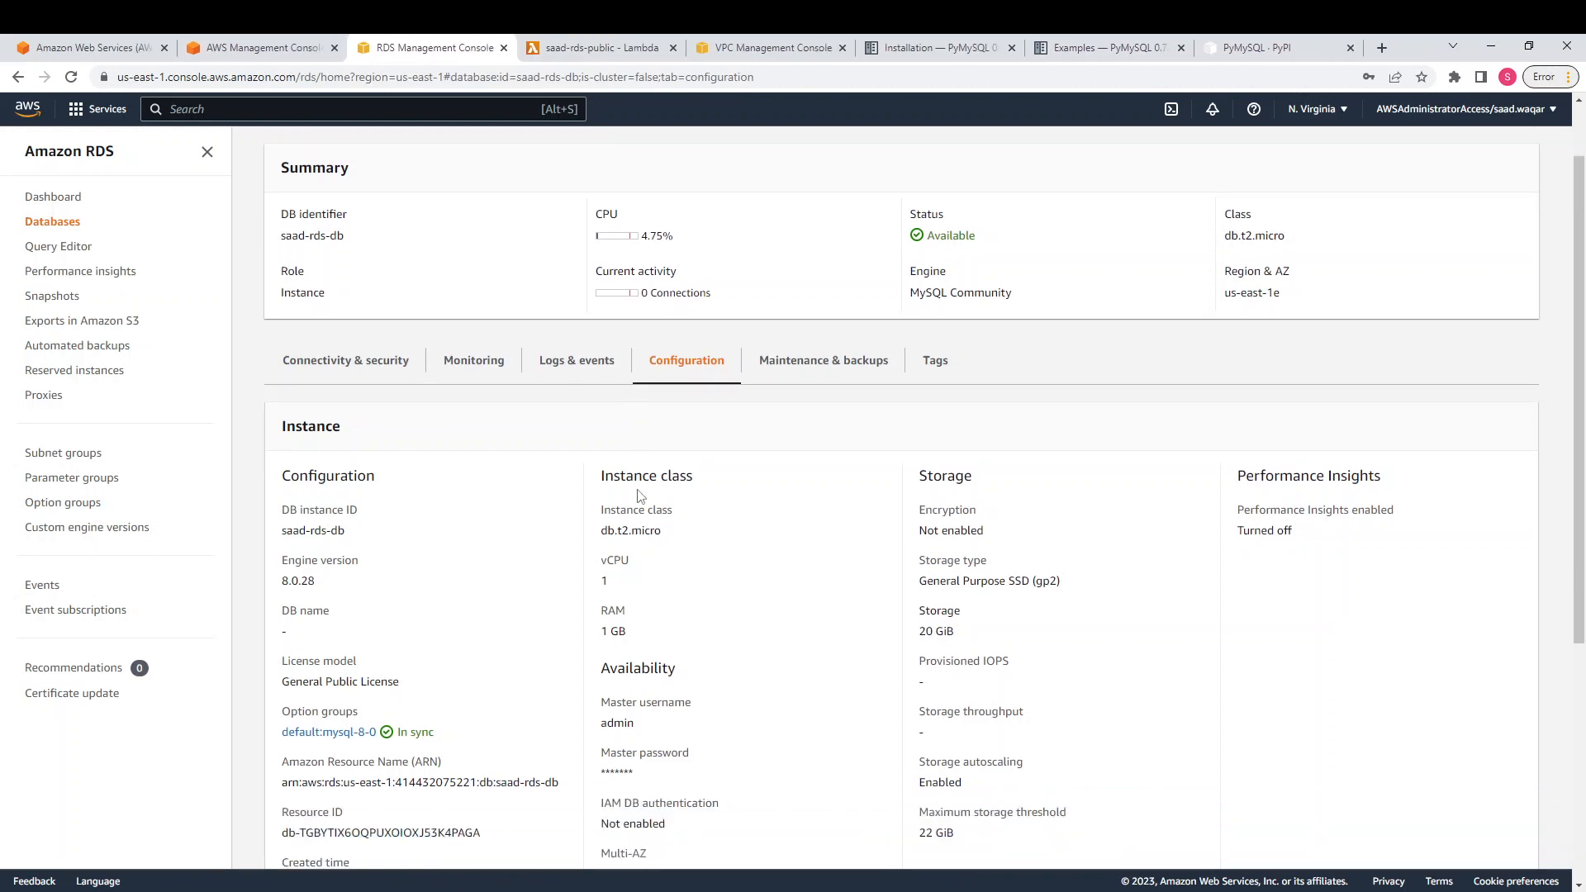
scroll(641, 495, down, 2)
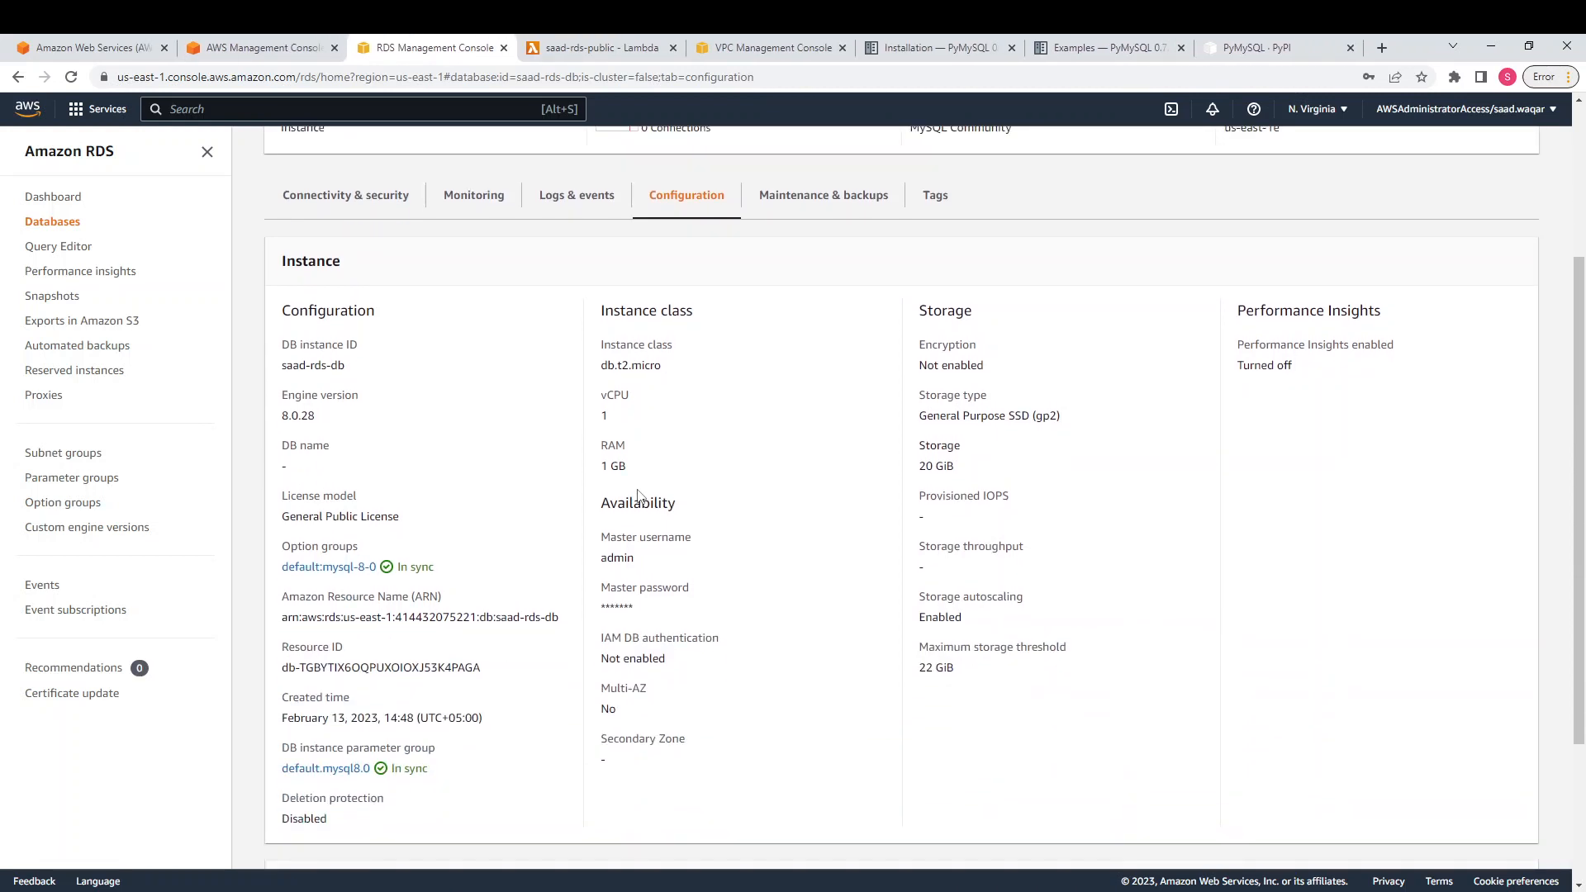
scroll(639, 496, up, 2)
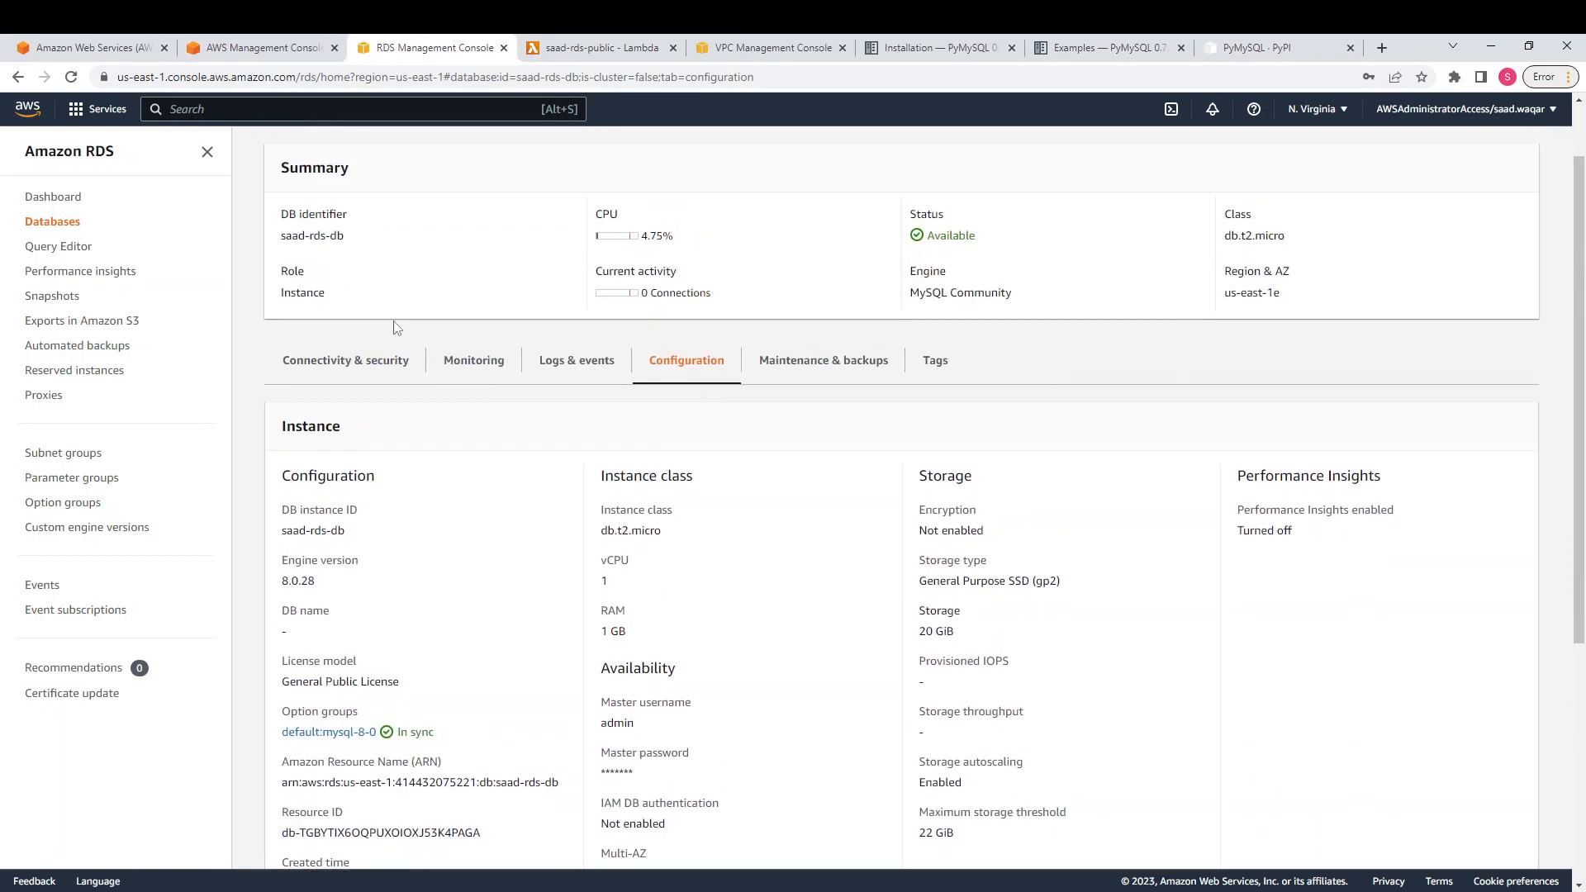
click(395, 365)
scroll(731, 592, down, 1)
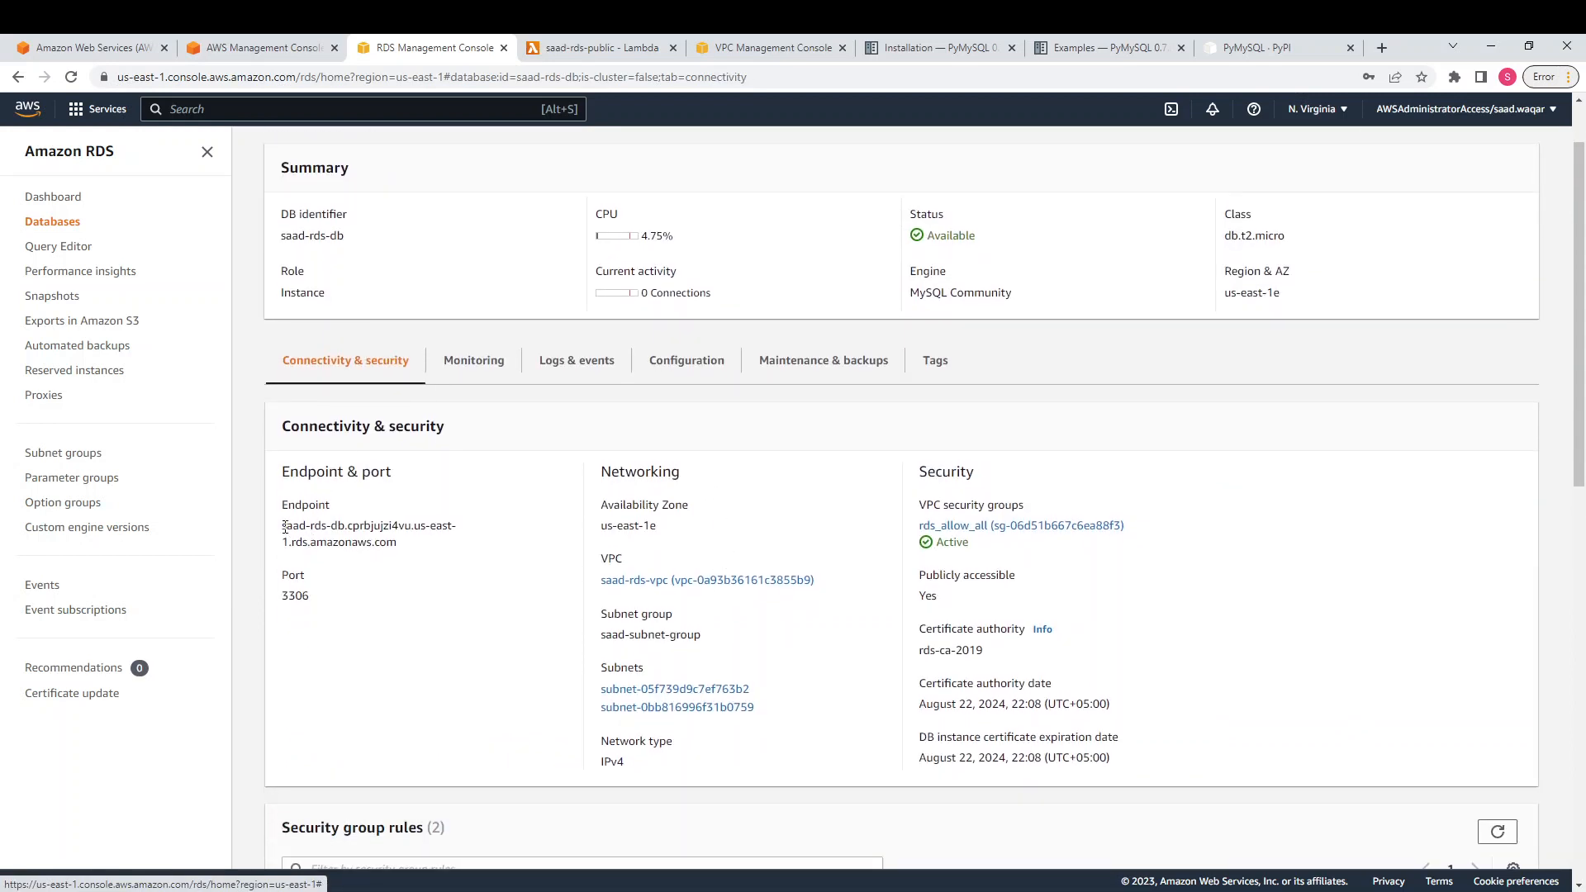
drag(284, 526, 409, 549)
click(452, 593)
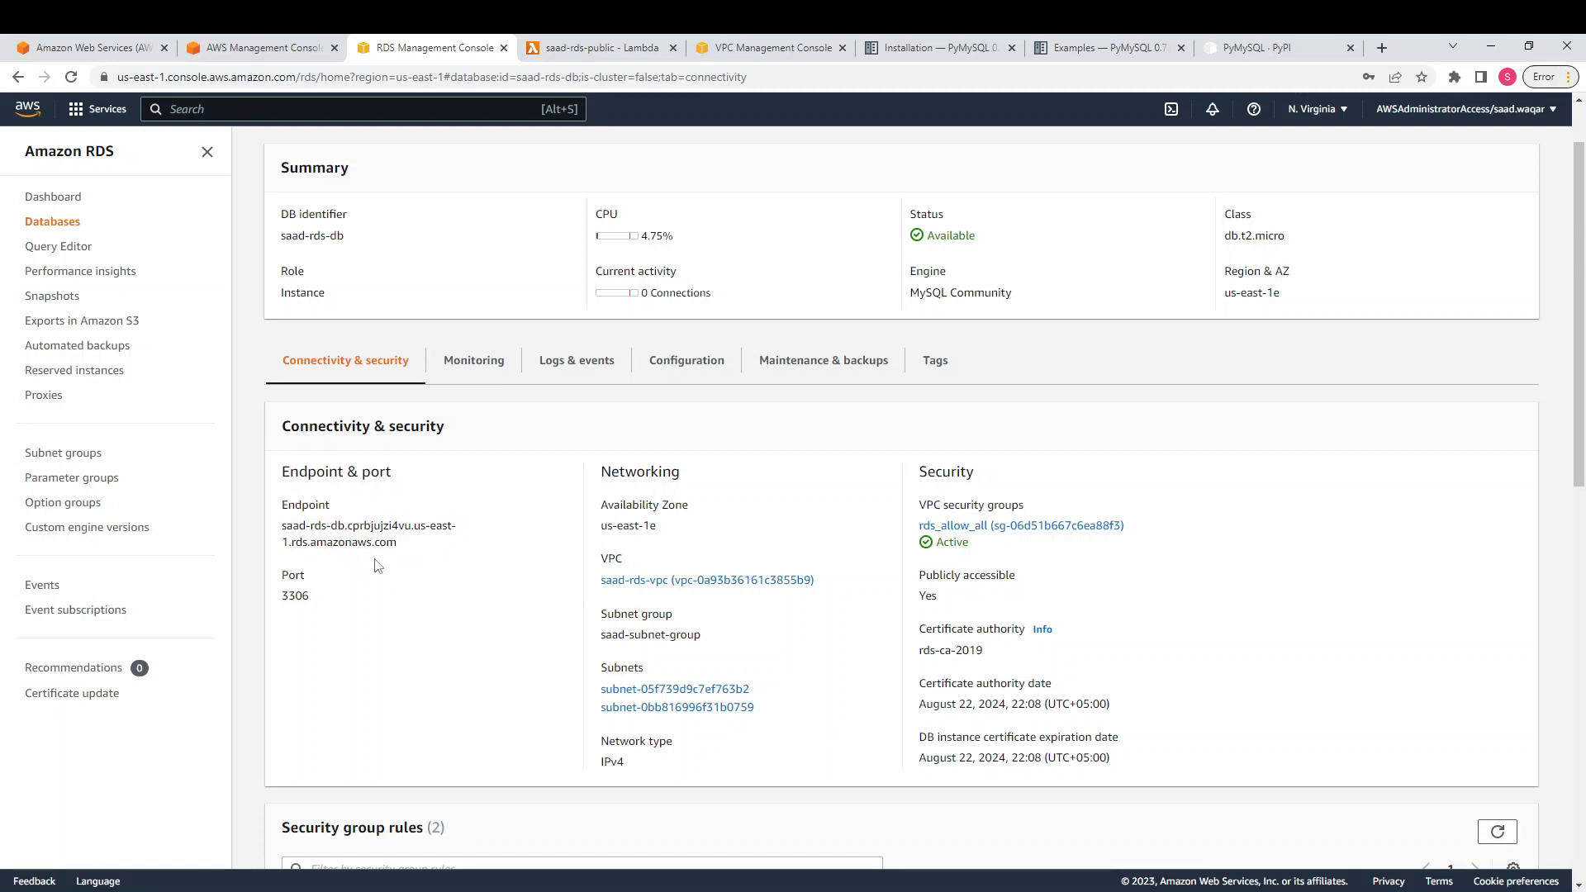
click(992, 891)
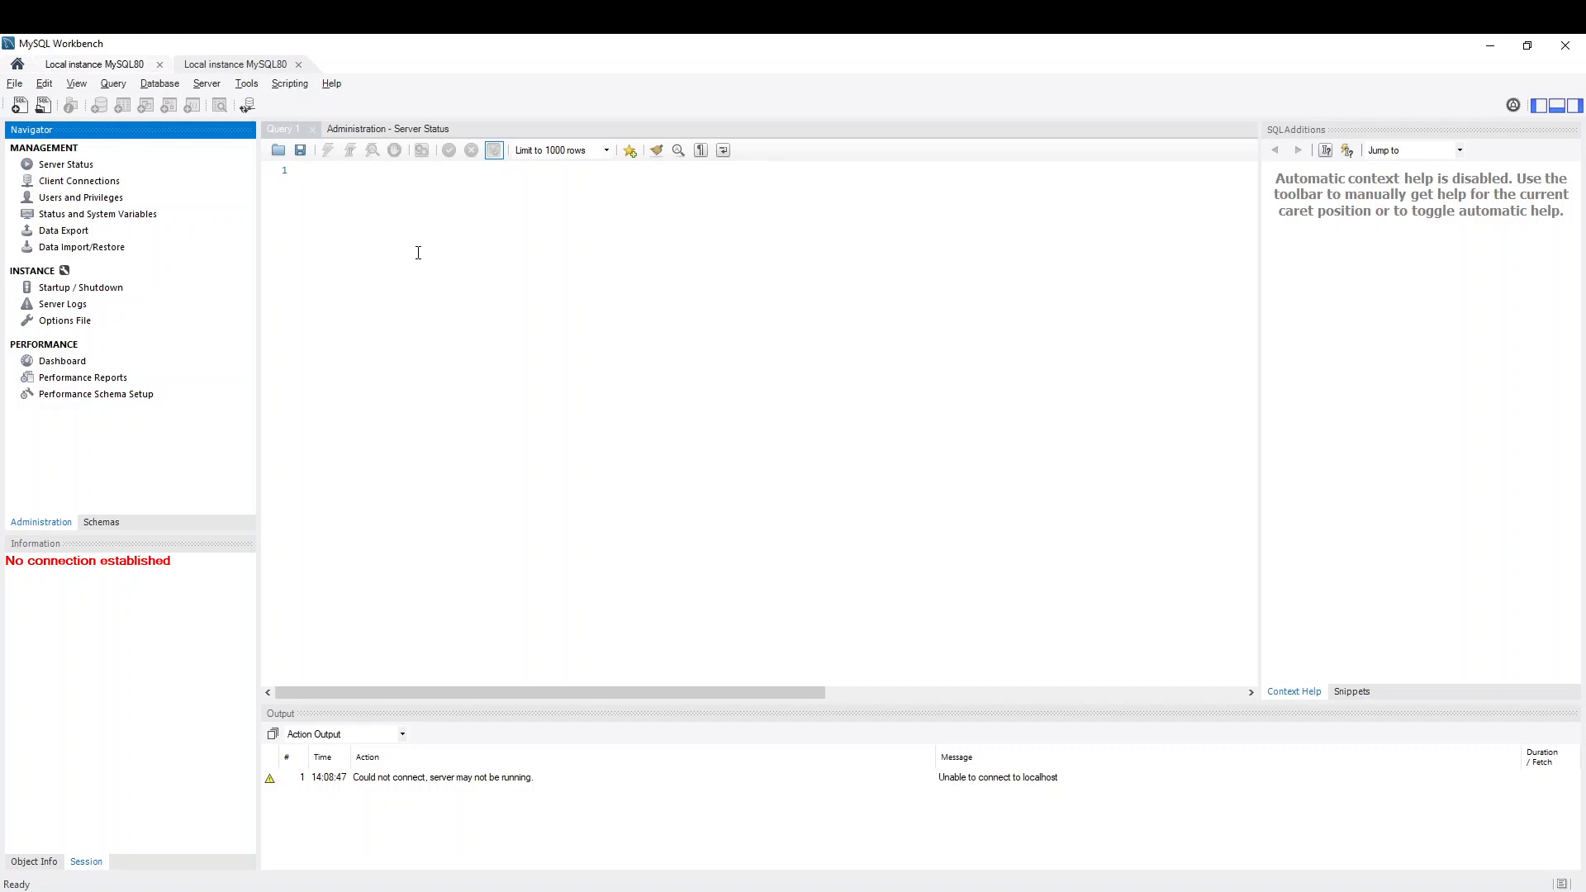
Start a new Workbench connection named 'saaad' and clear the default hostname
click(17, 64)
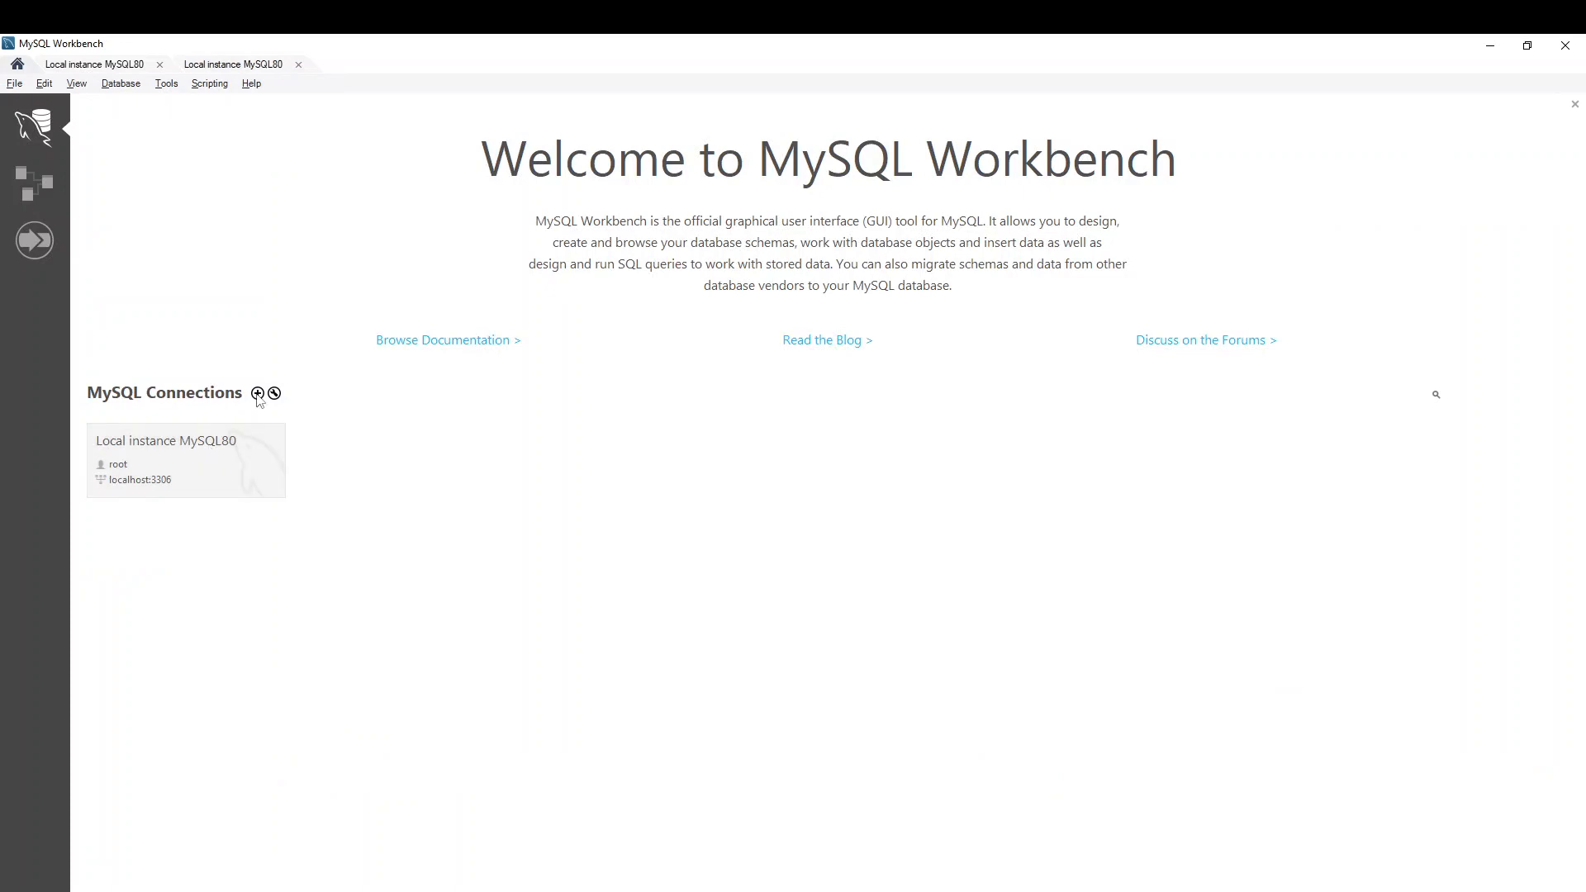
click(257, 394)
click(648, 303)
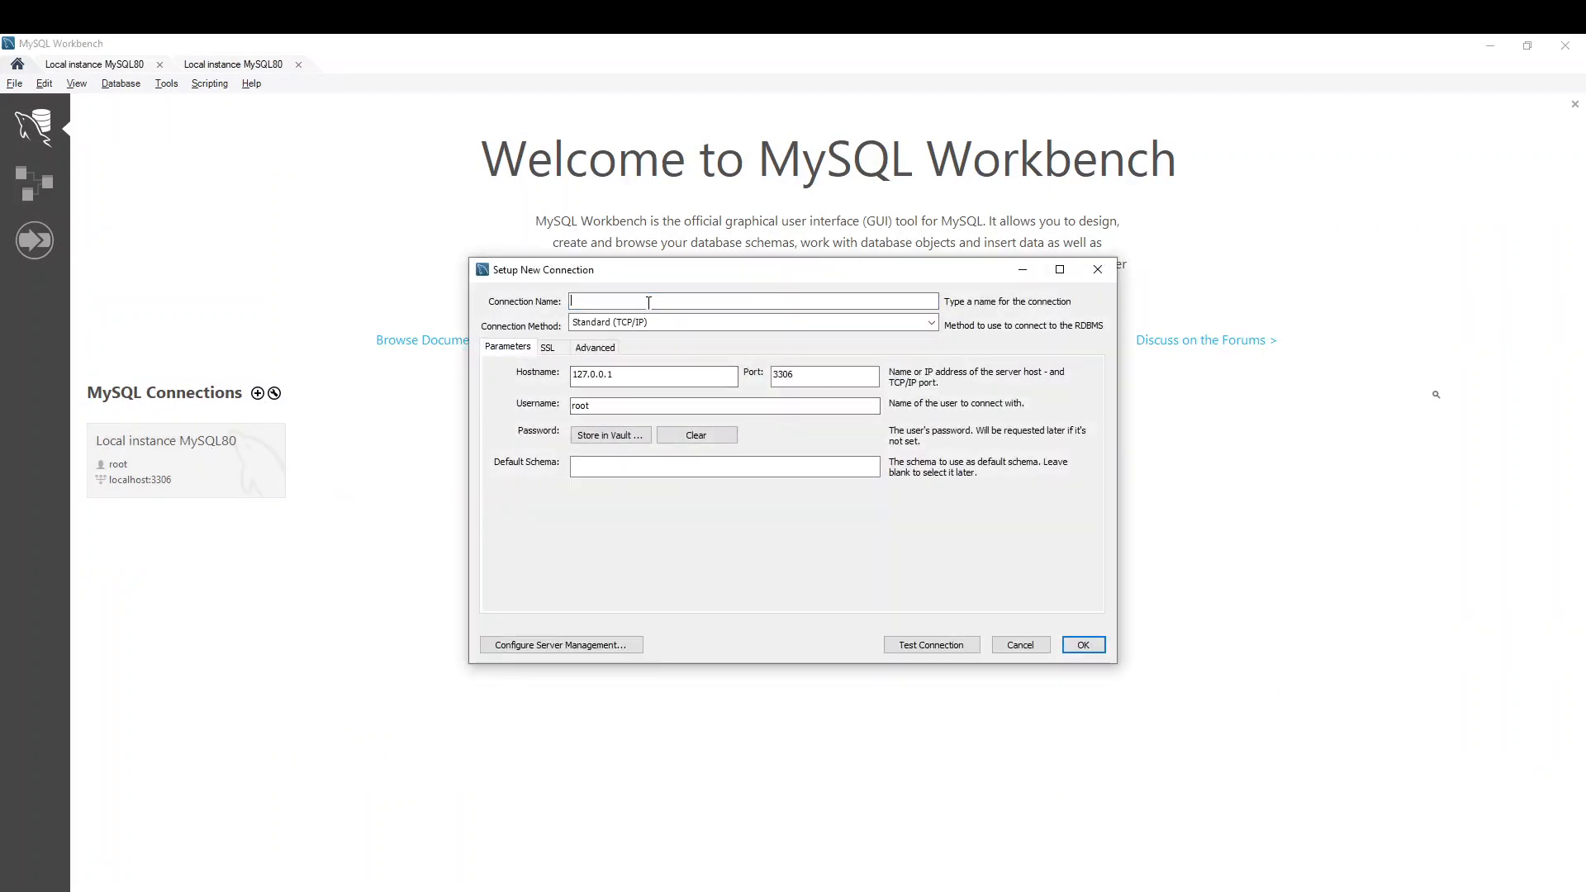
text(saaad-rds)
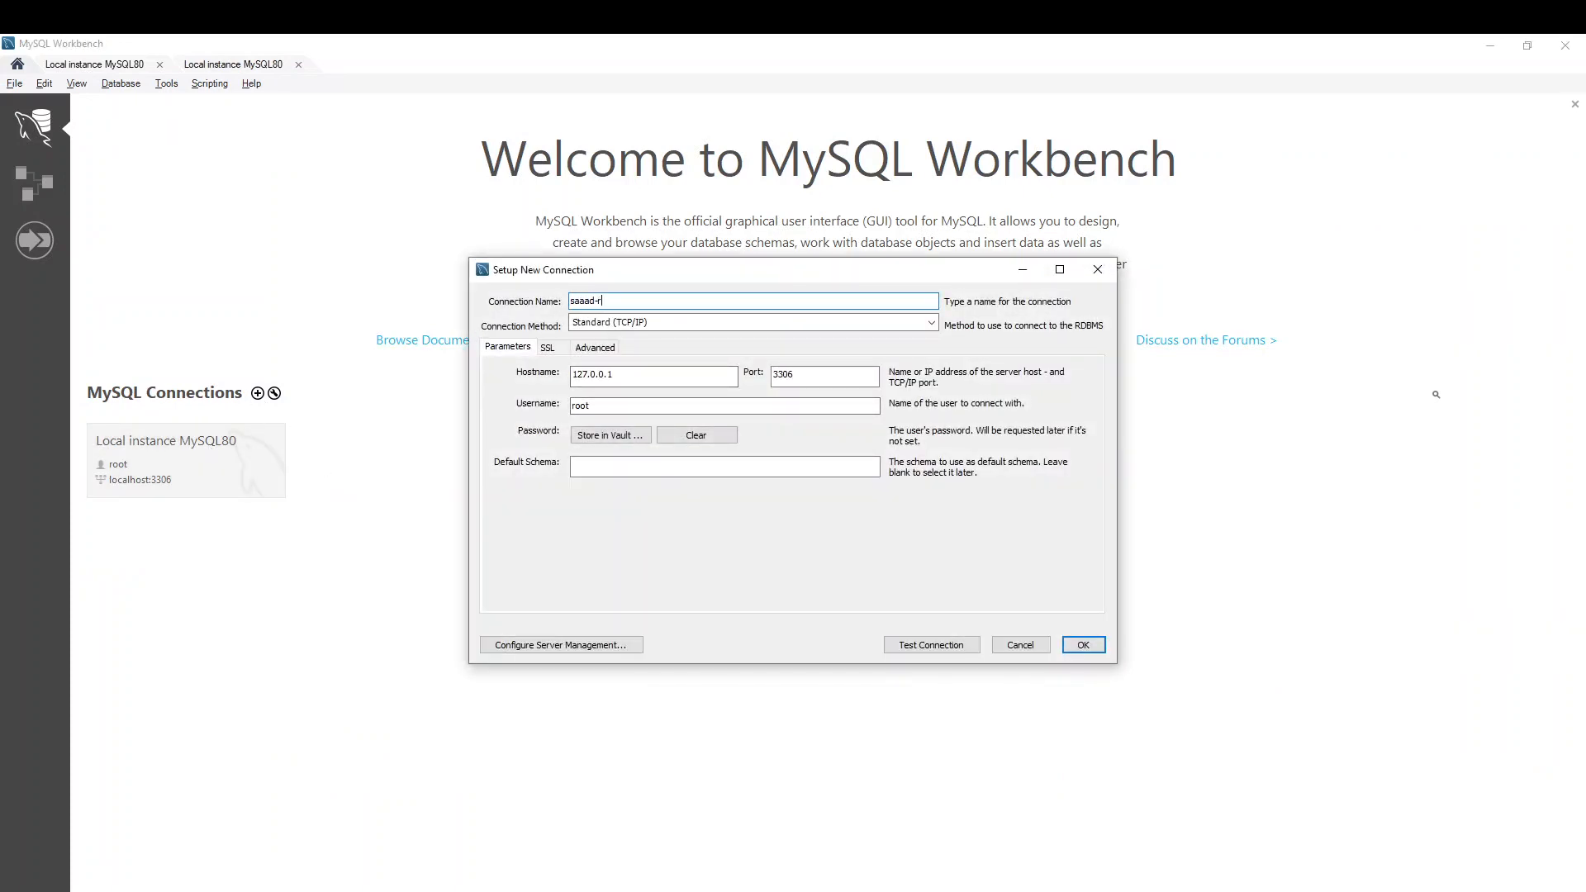
double_click(623, 383)
key(BackSpace)
Copy the RDS endpoint into the connection's Hostname, keeping port 3306
key(alt+Tab)
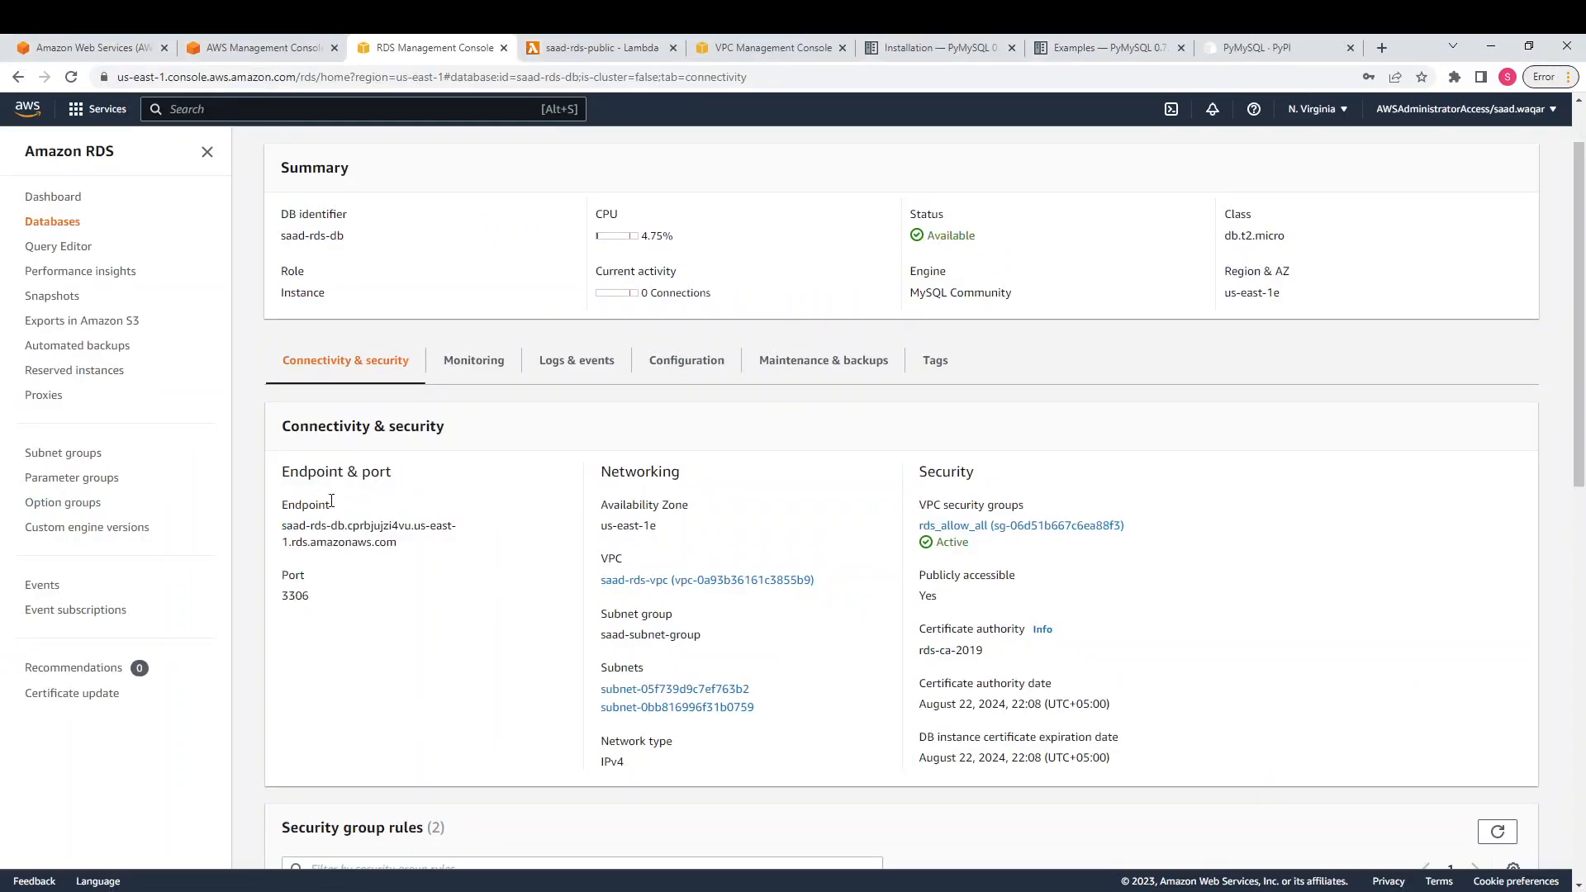
drag(401, 552, 266, 526)
key(ctrl+c)
key(alt+Tab)
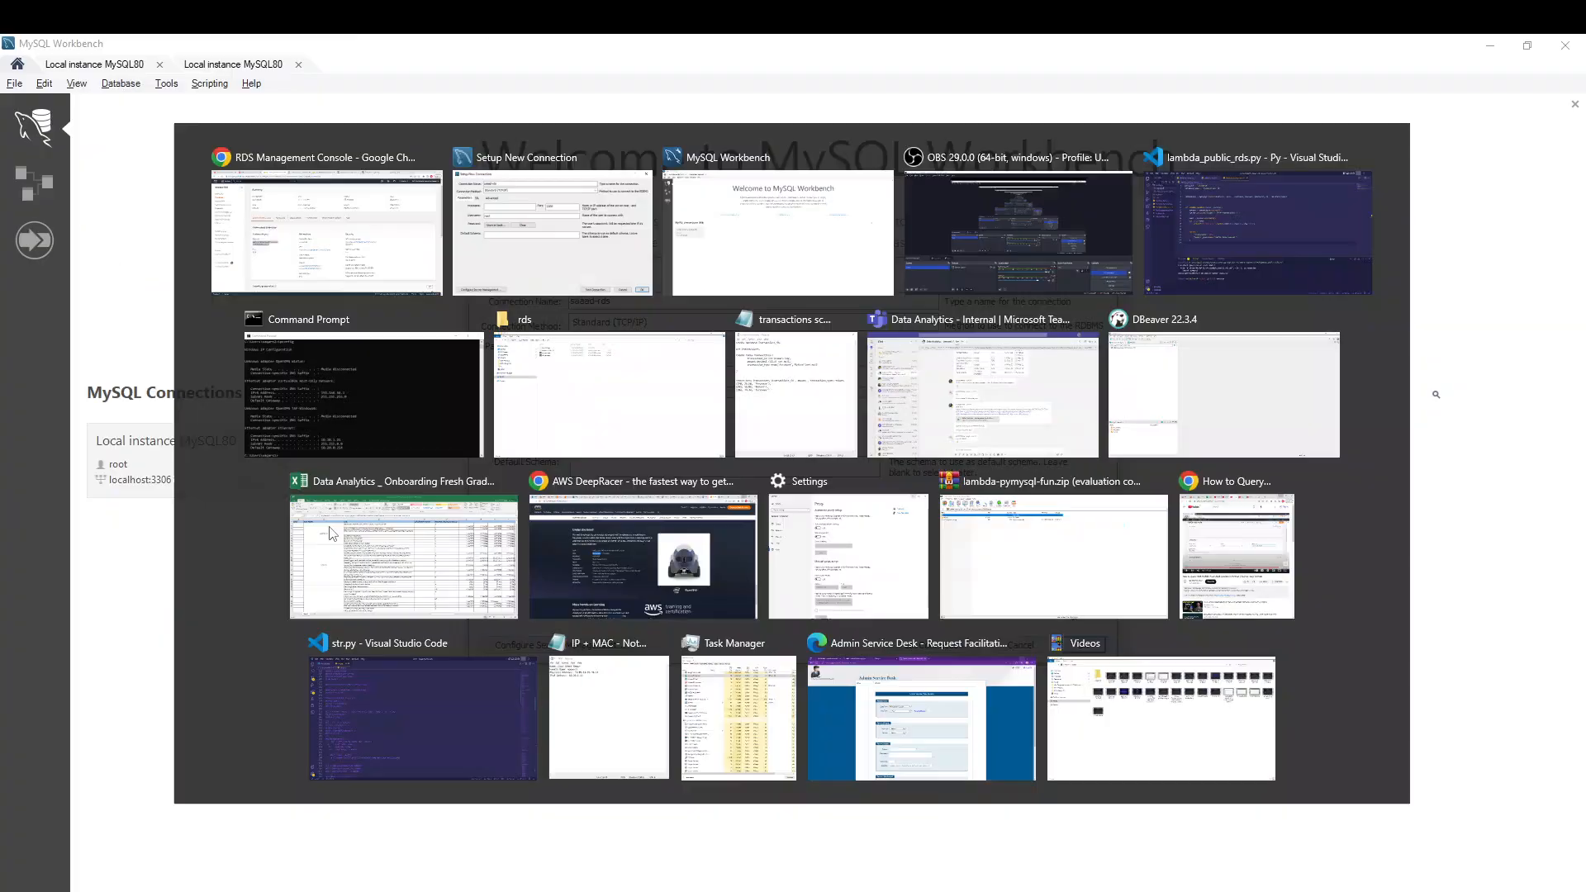
key(ctrl+v)
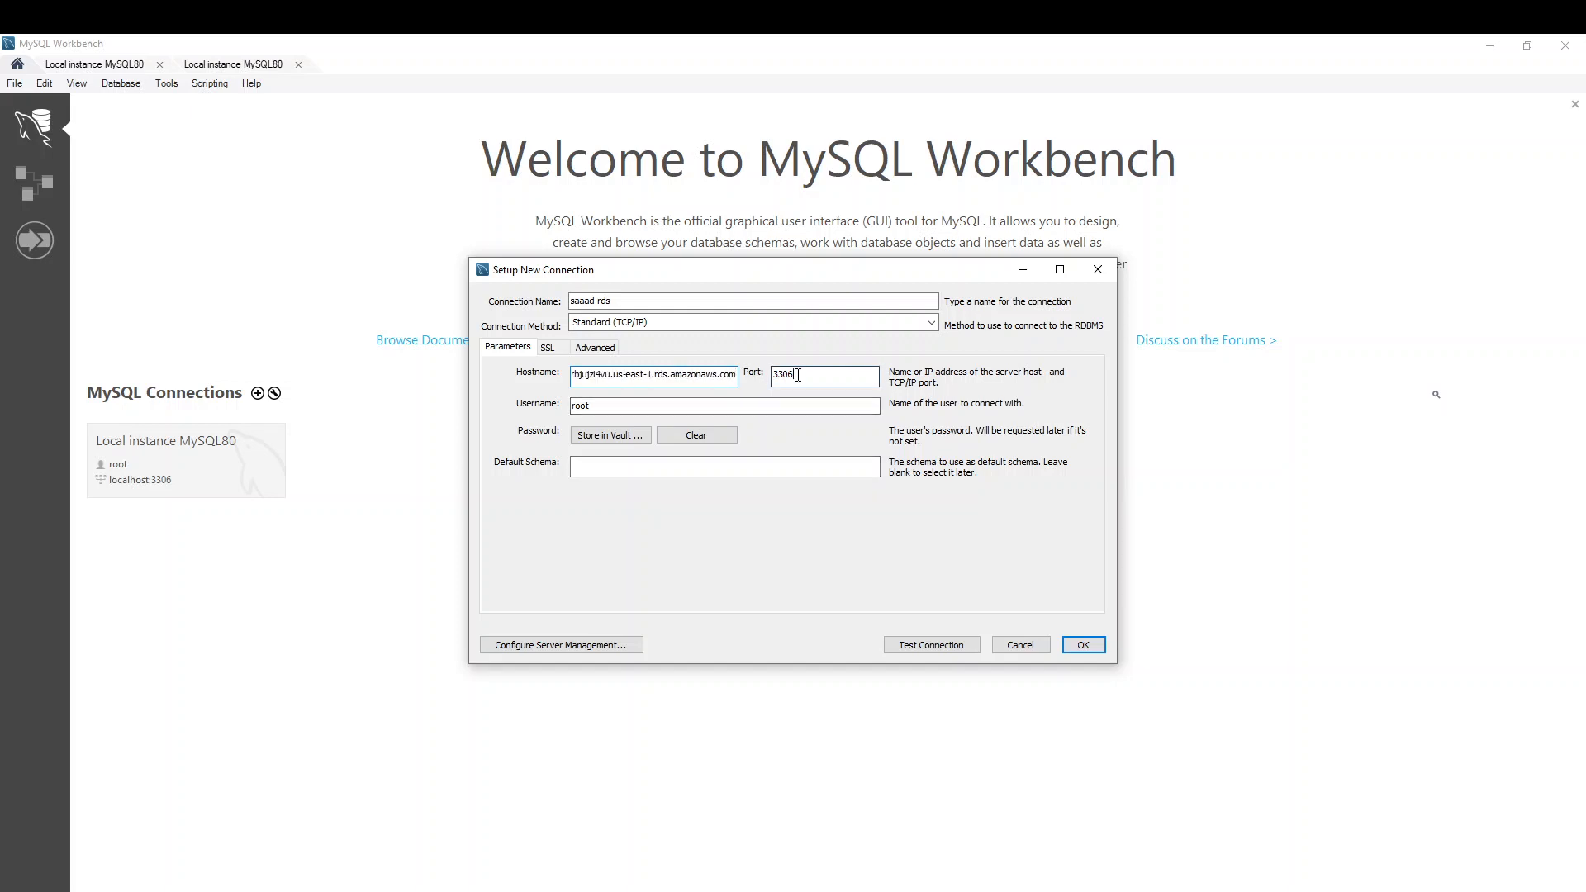
click(799, 375)
Set the username to admin, skip storing the password, and minimize Workbench
click(619, 405)
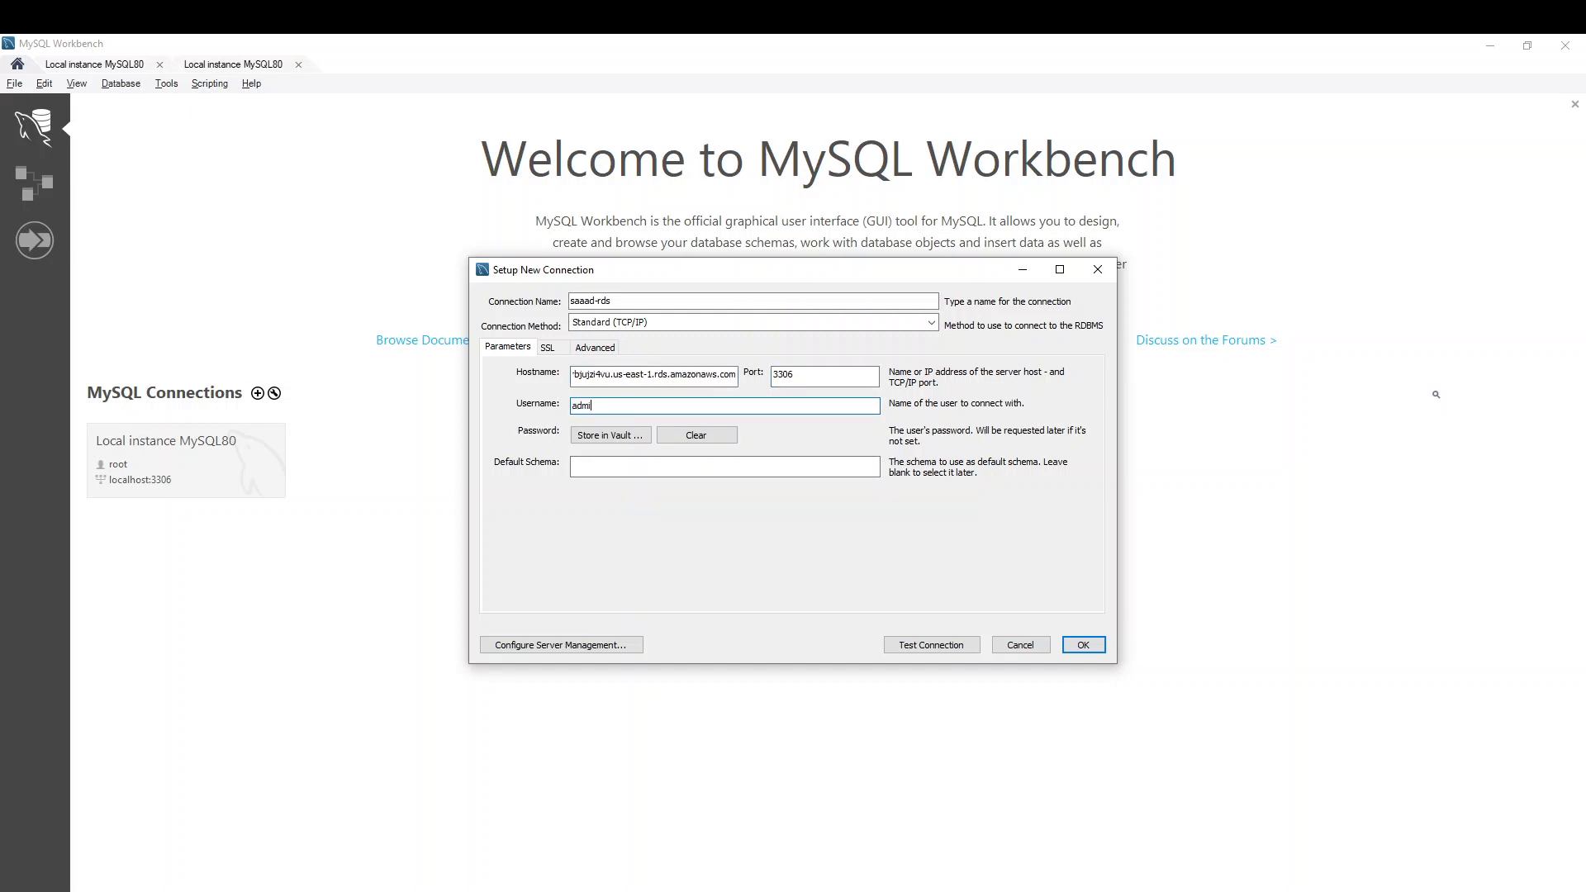
text(admin)
click(592, 436)
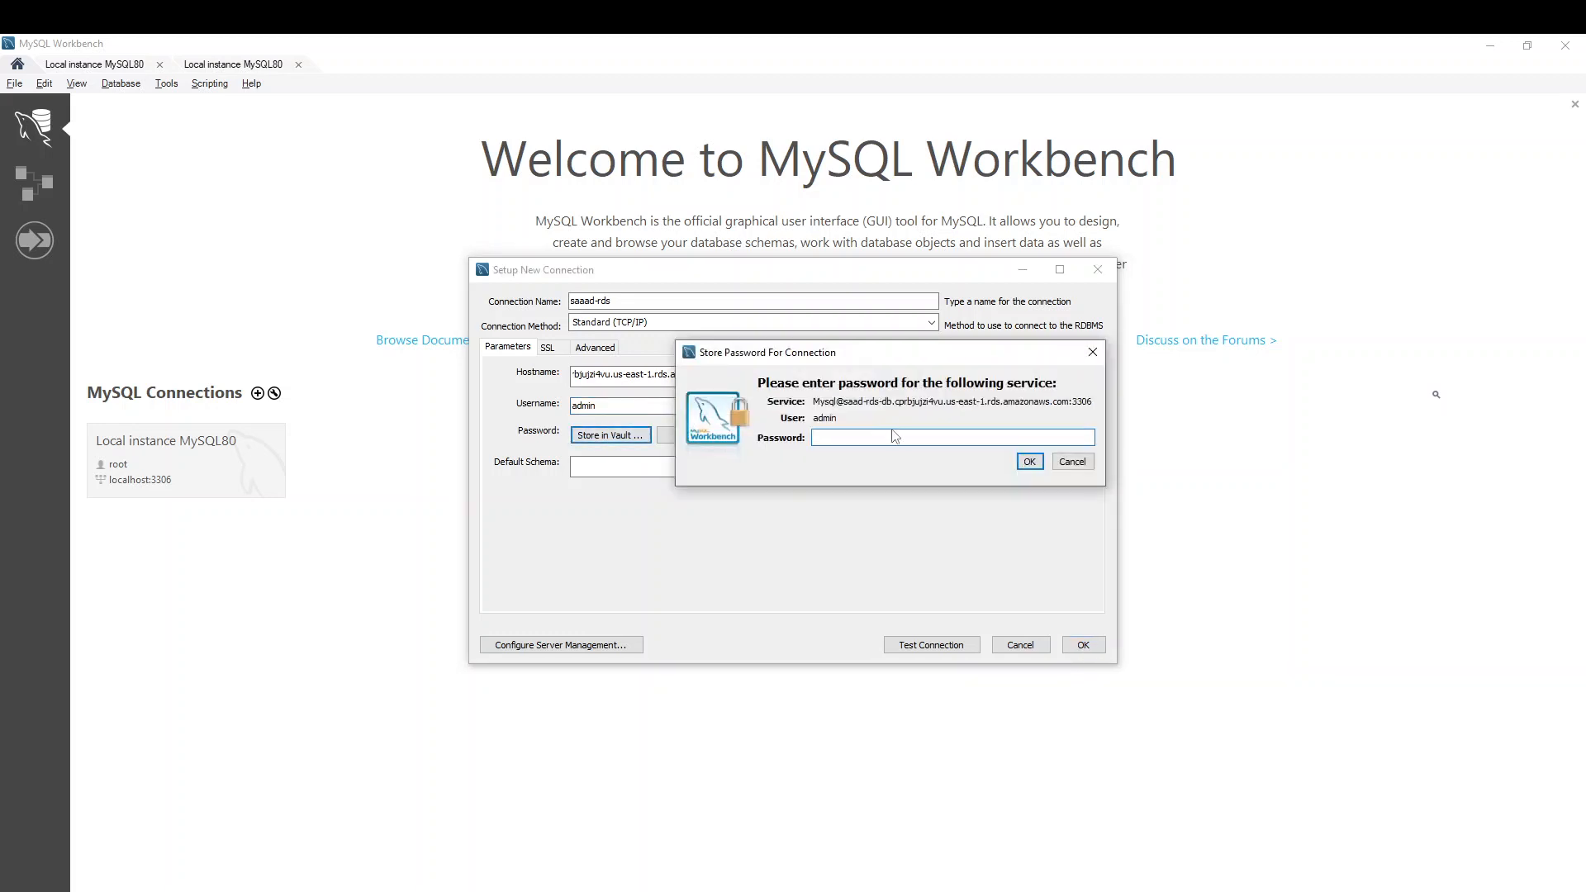
text(******)
click(1073, 462)
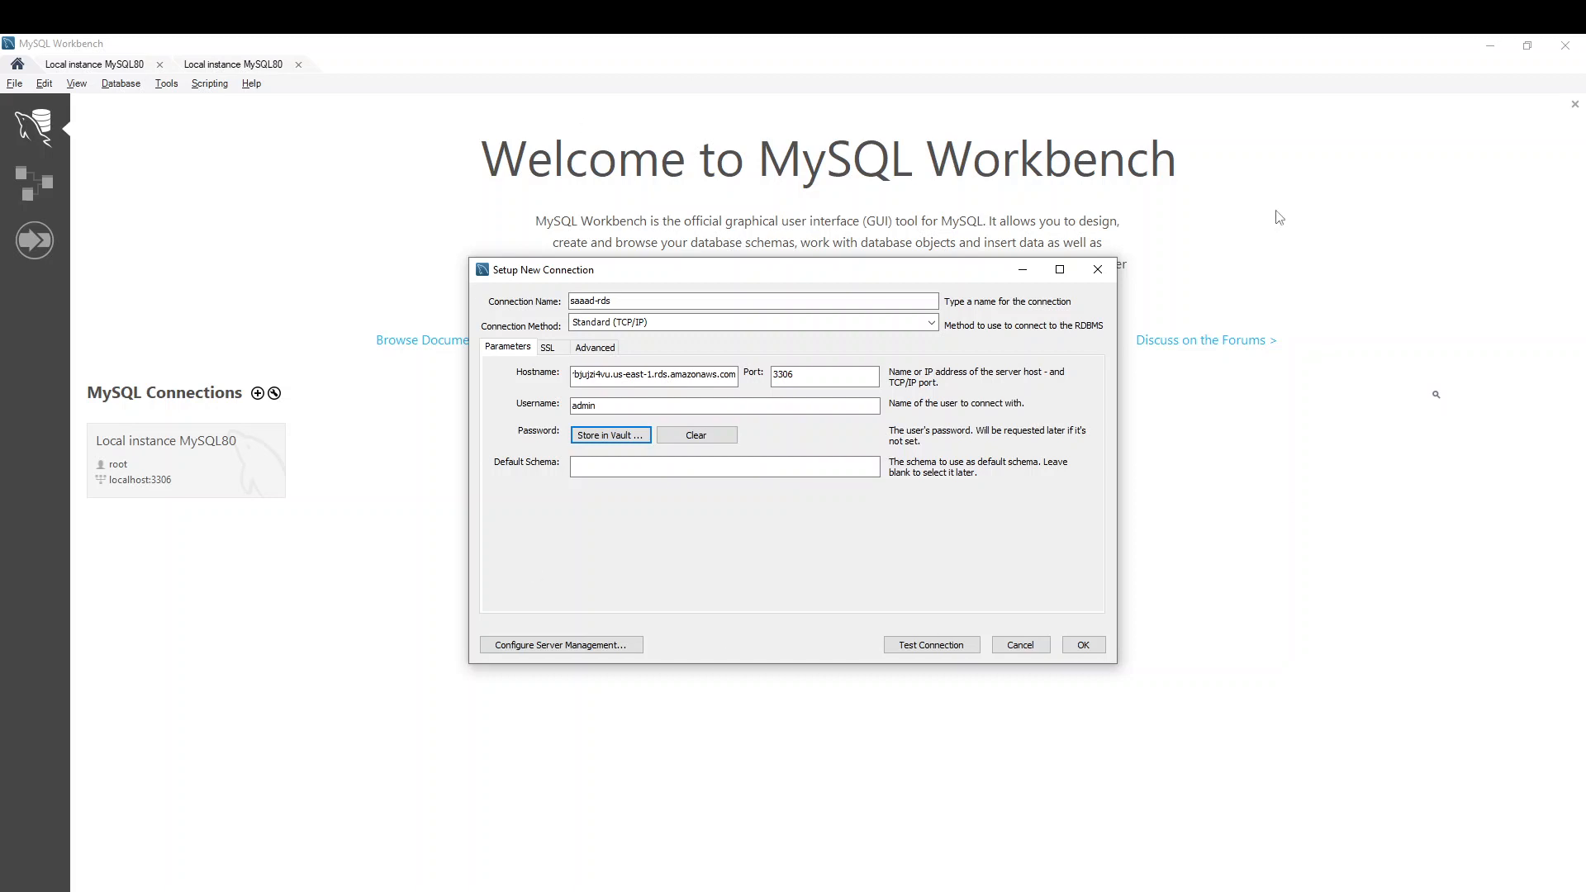
click(1024, 268)
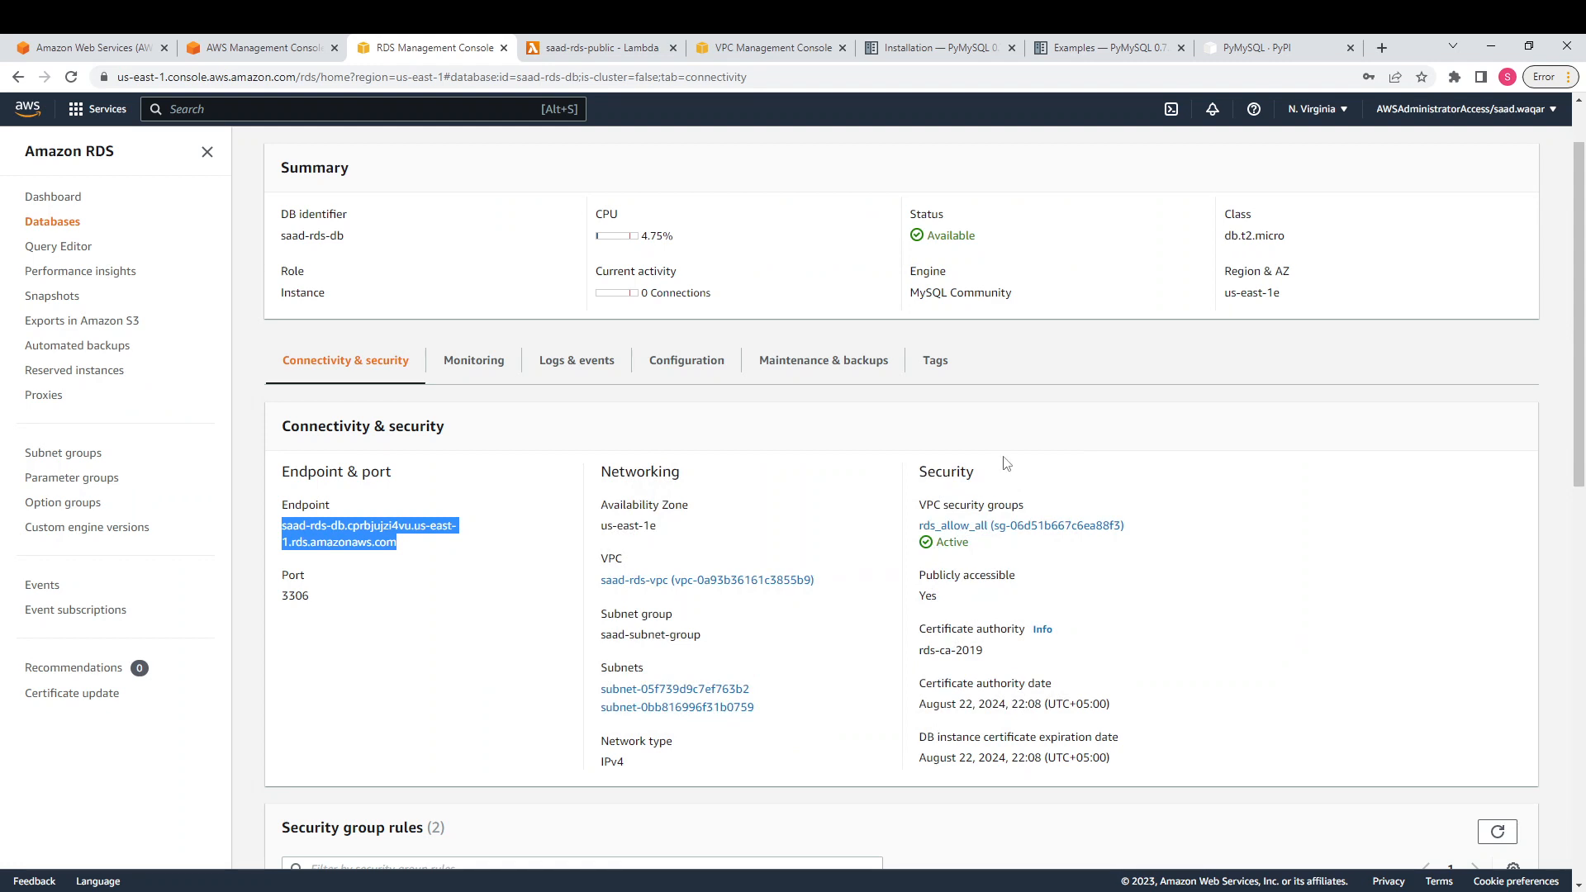
Review the Transactions table schema in Notepad: transaction_id primary key, amount and type columns
click(416, 576)
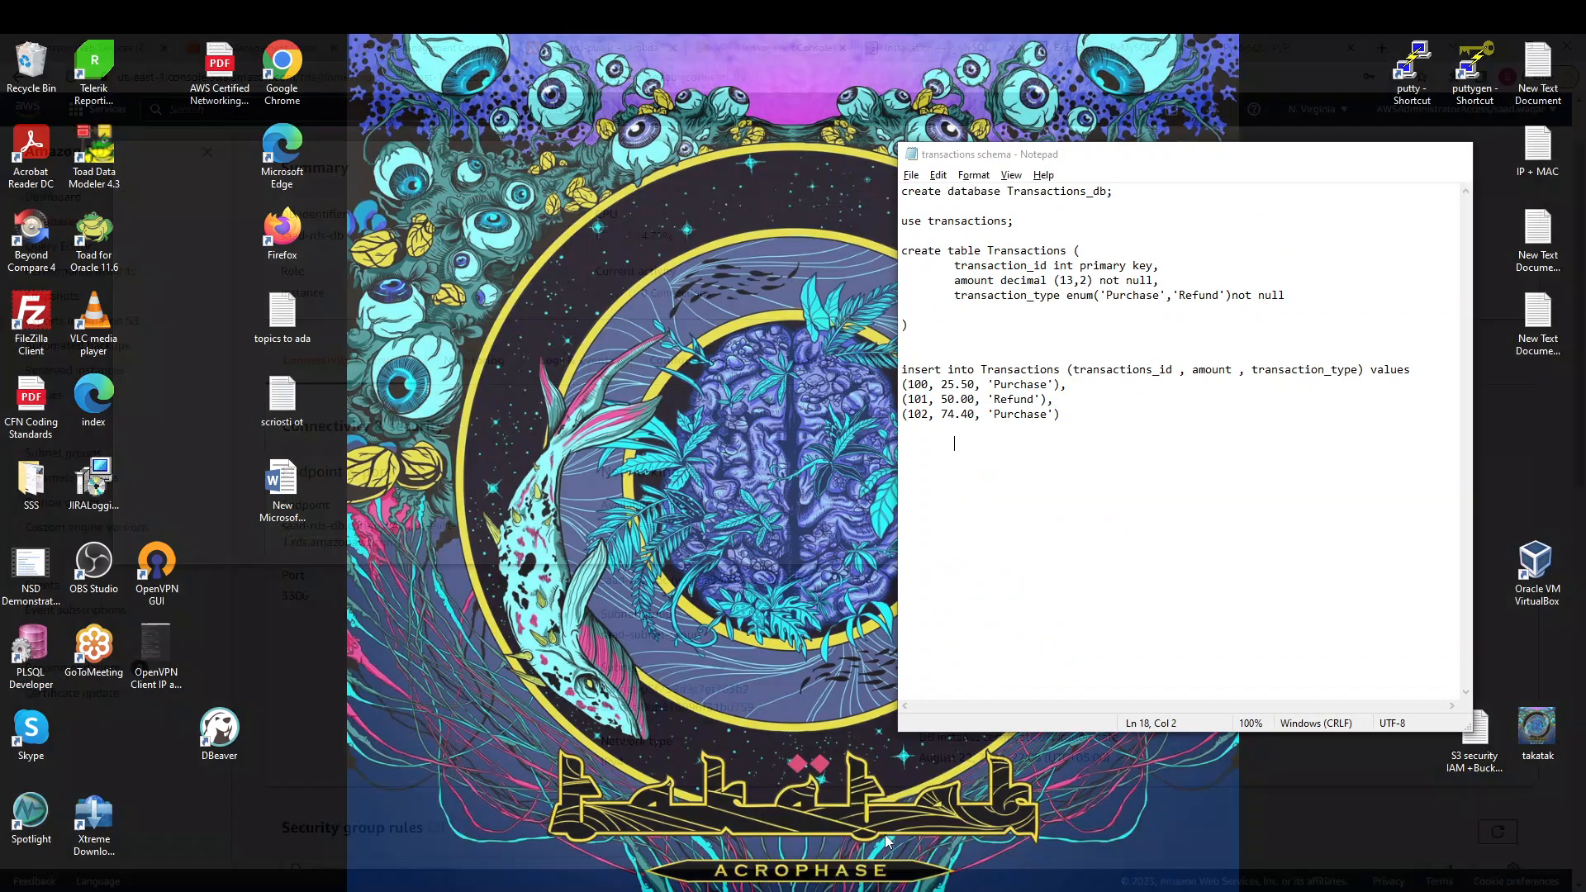
click(885, 834)
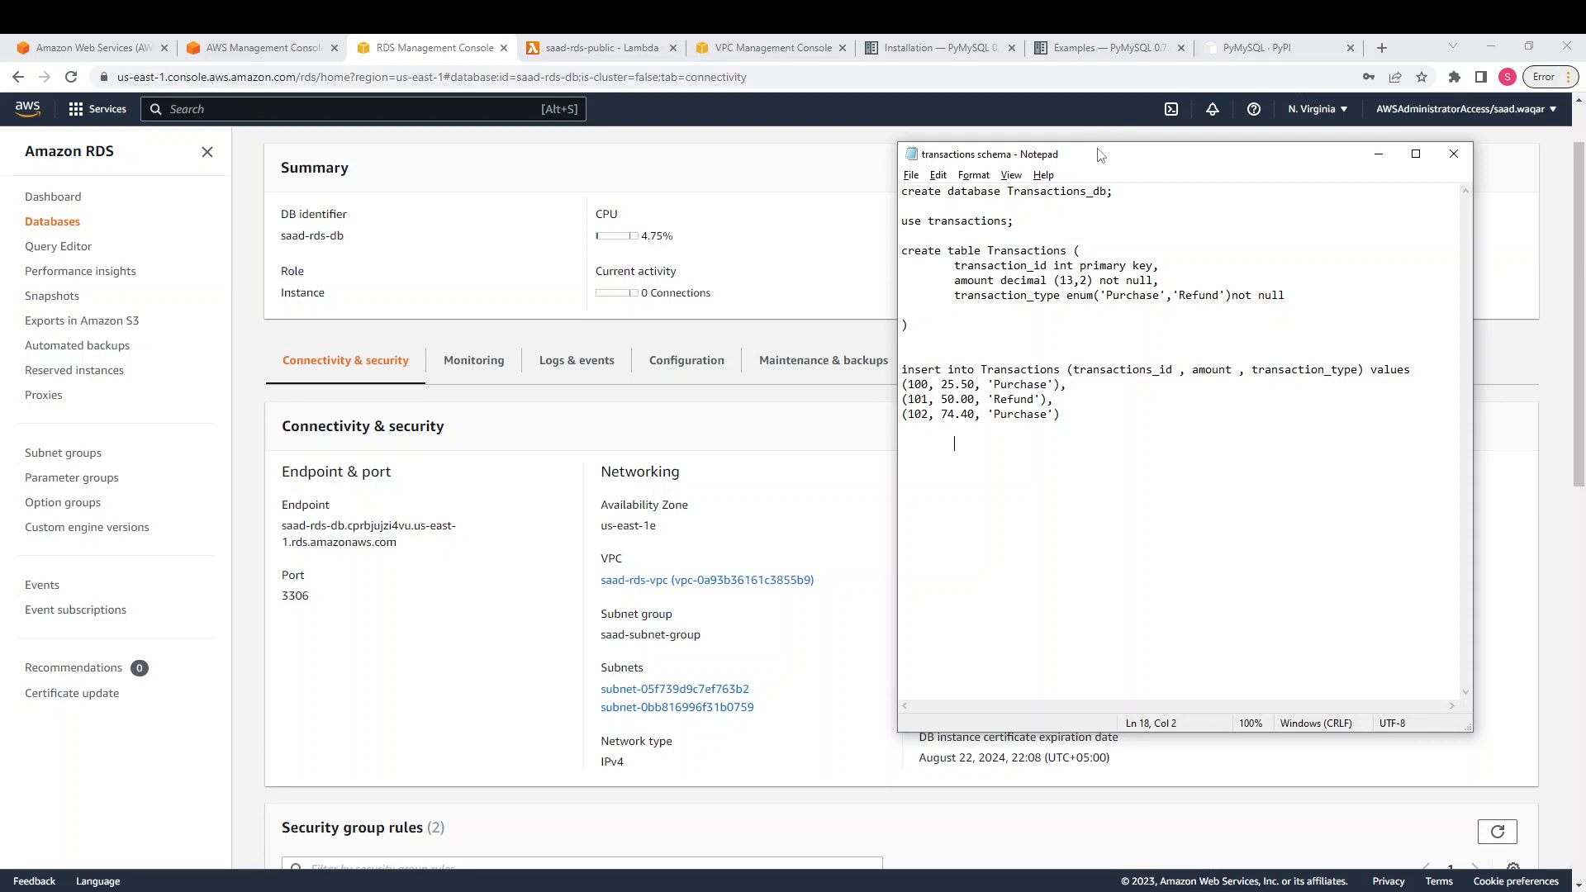
drag(1098, 161, 1047, 151)
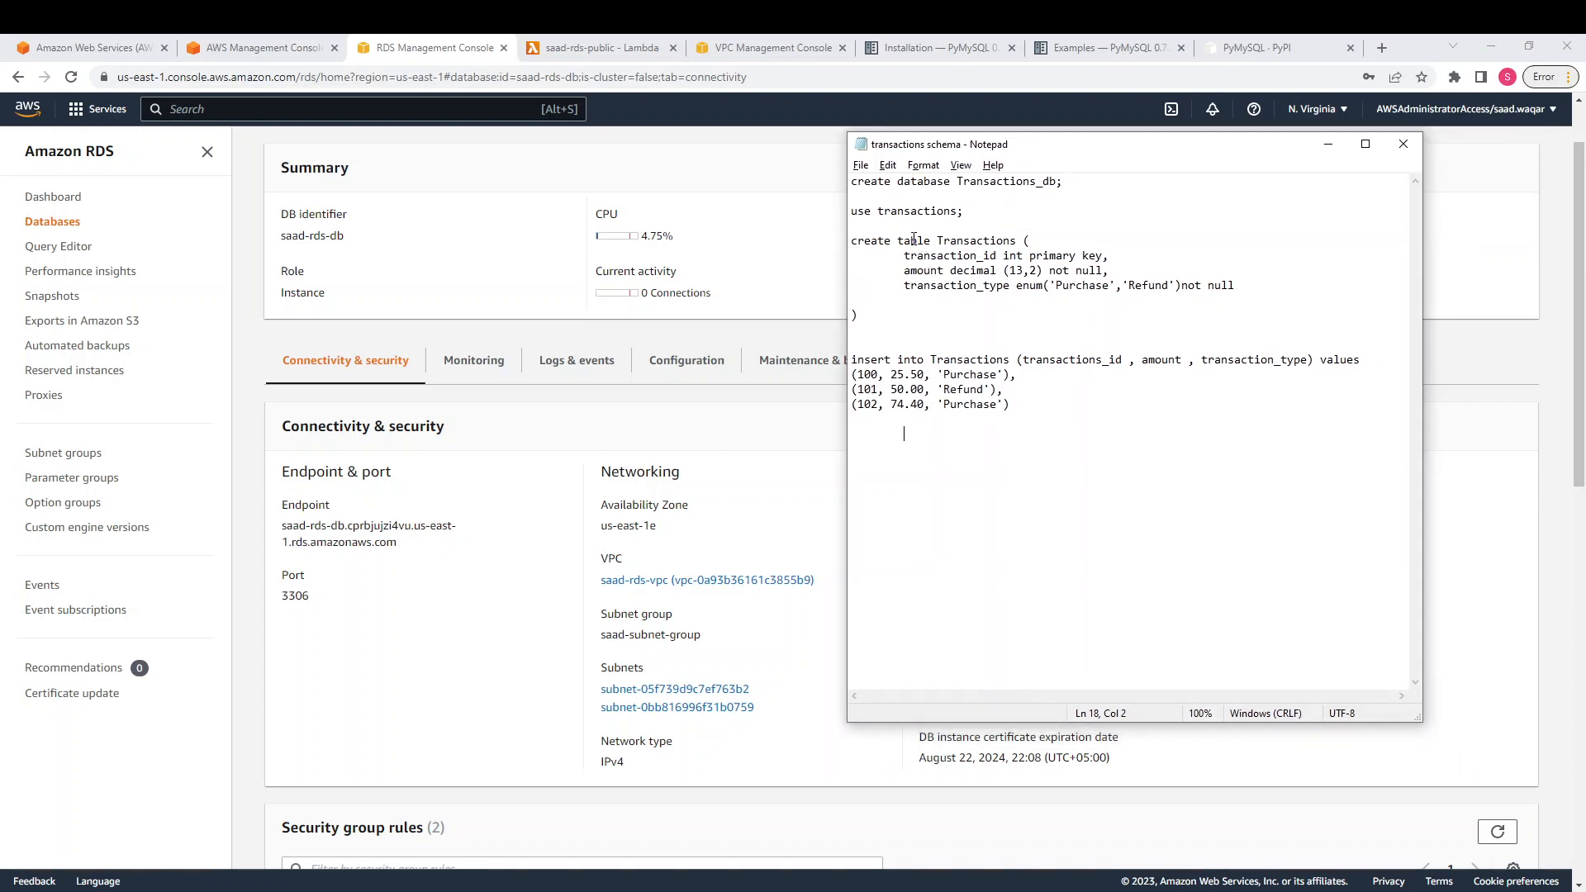
drag(976, 241, 1012, 241)
drag(910, 256, 1076, 257)
click(1044, 296)
drag(903, 273, 1053, 270)
drag(950, 272, 1136, 287)
Review transaction_type's allowed values and the three inserted rows, then go to the Lambda code
click(952, 313)
click(1071, 317)
drag(1148, 288, 1197, 300)
click(1150, 404)
drag(1029, 417, 857, 376)
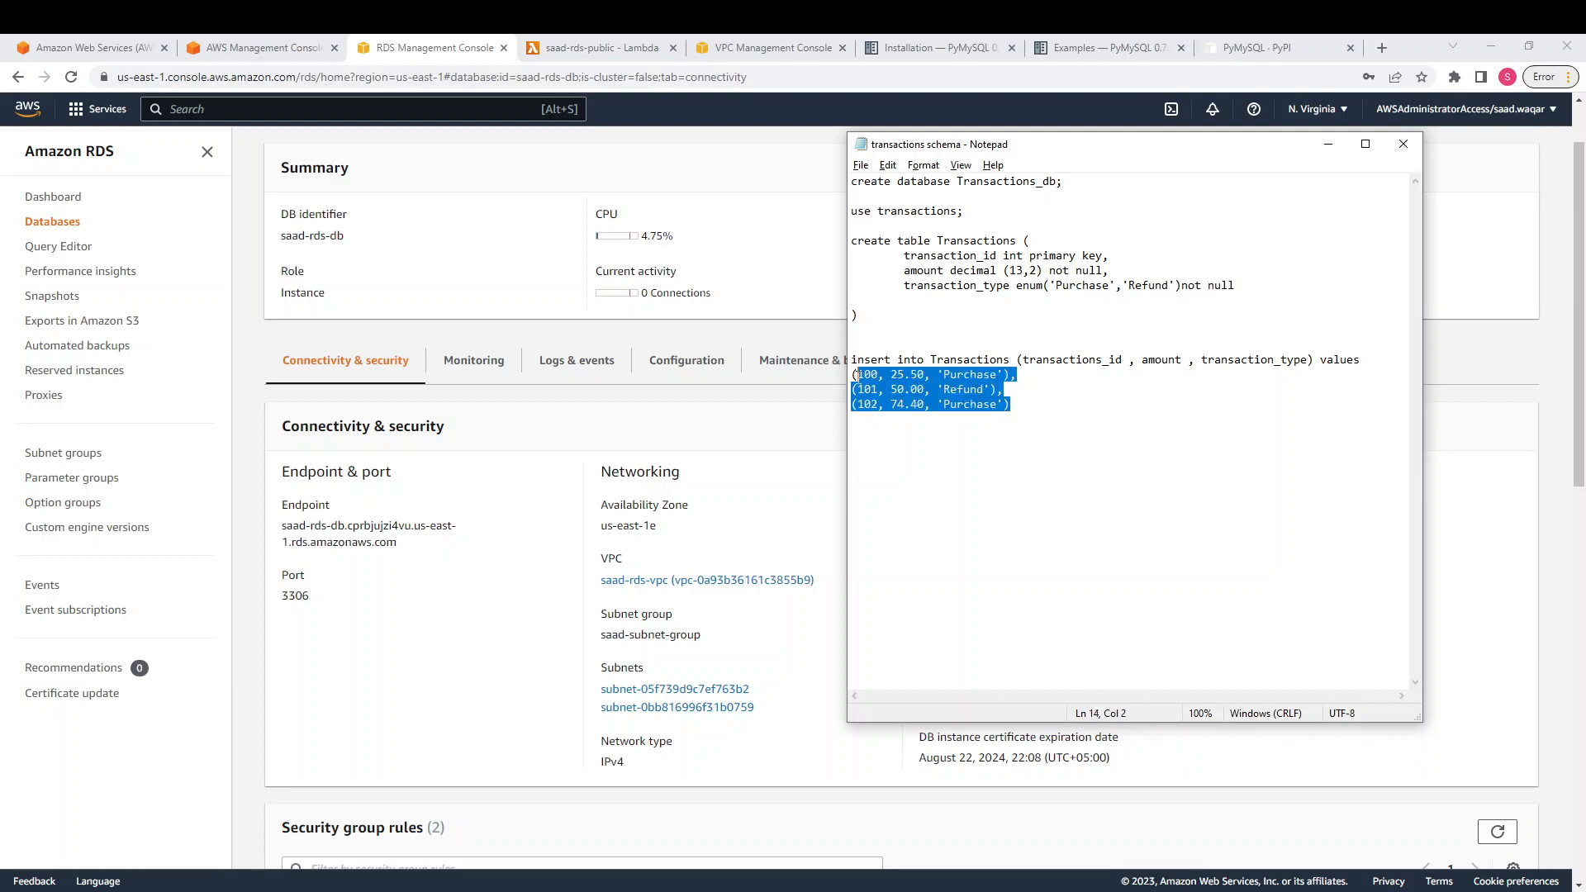
click(1328, 144)
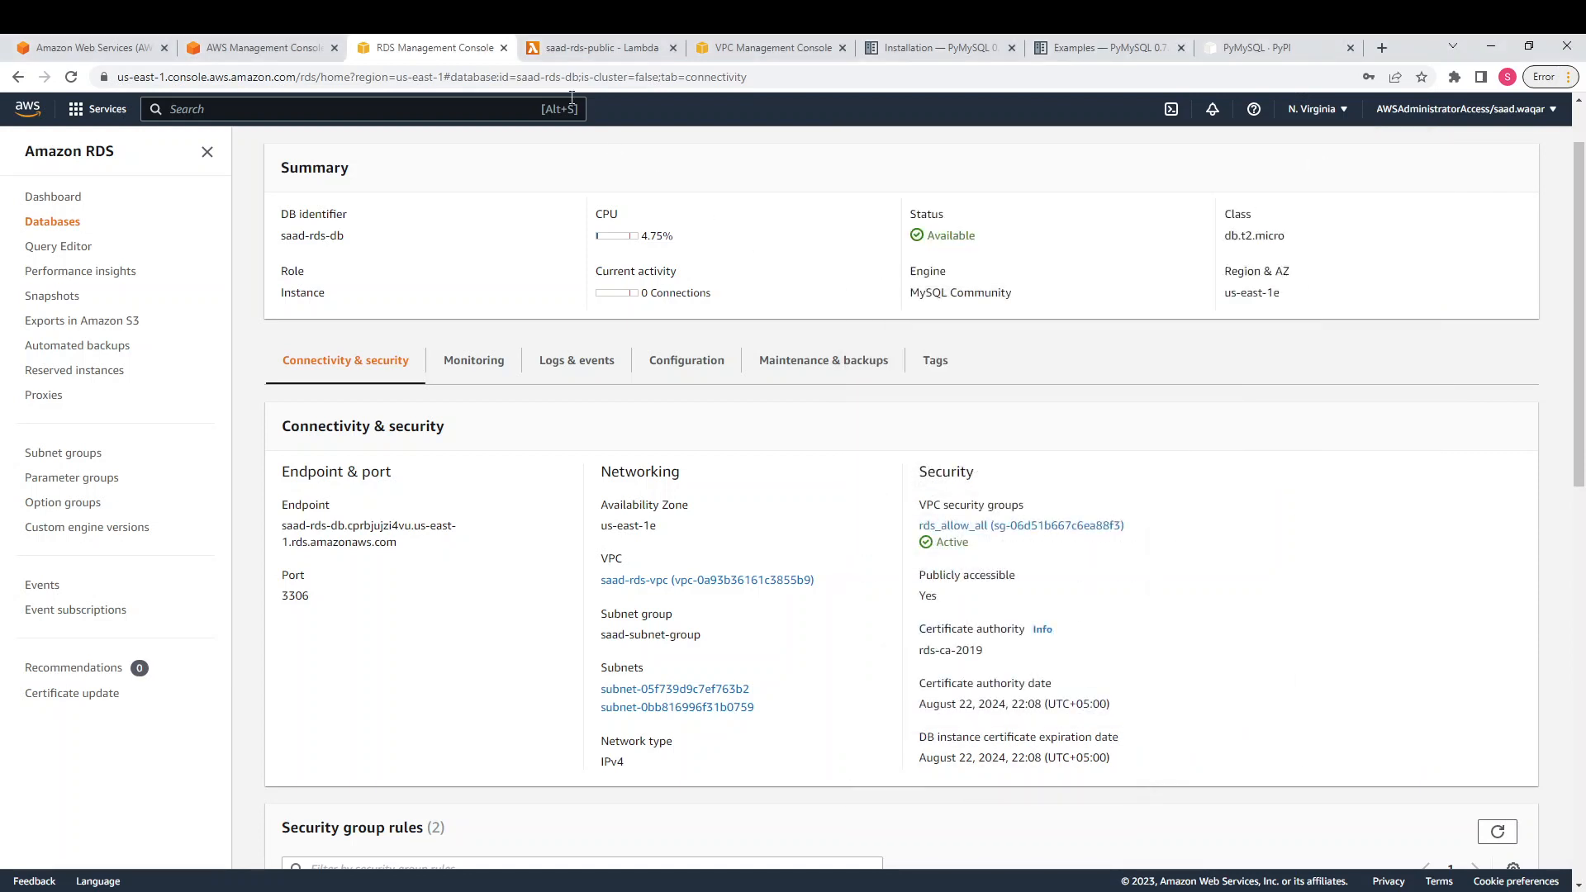
click(589, 60)
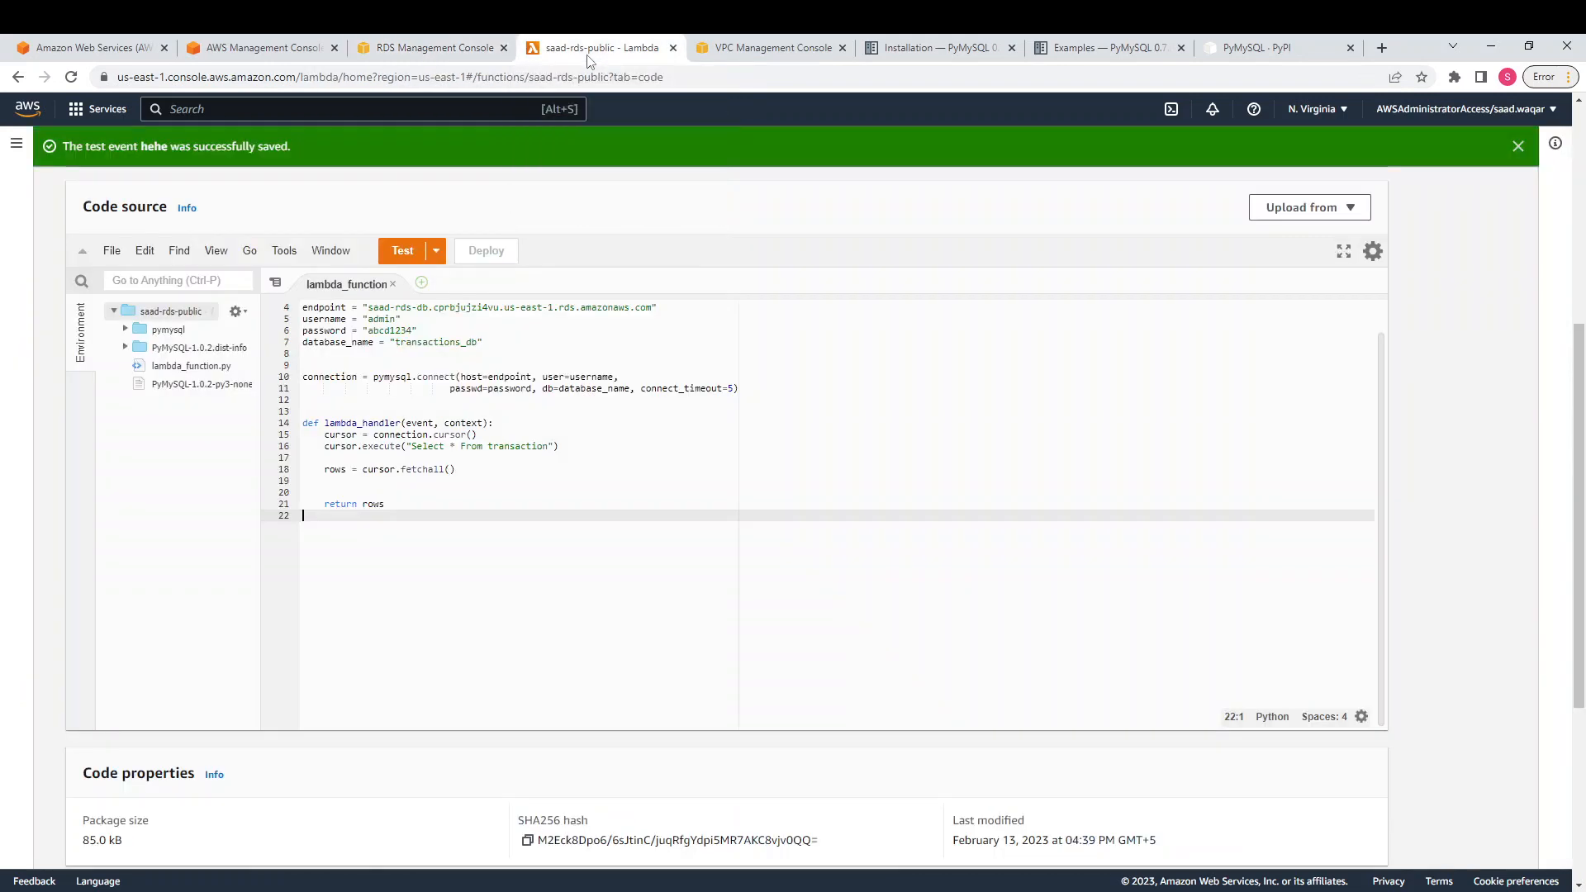
Walk through the function's pymysql import, RDS endpoint, credentials, database name and connection call
scroll(816, 463, up, 2)
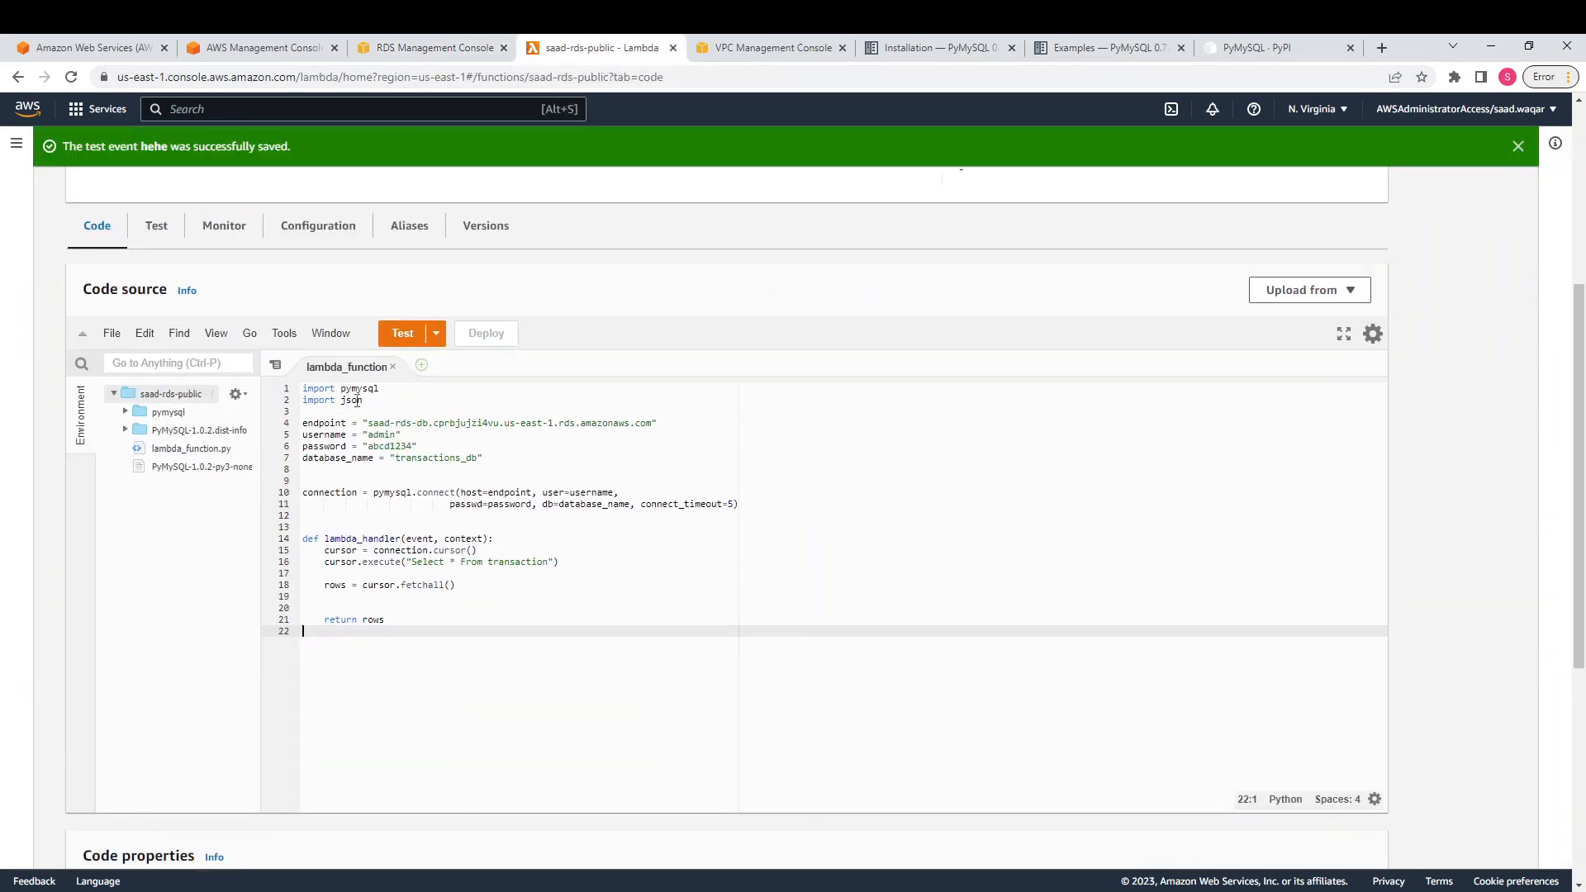
drag(381, 392, 342, 401)
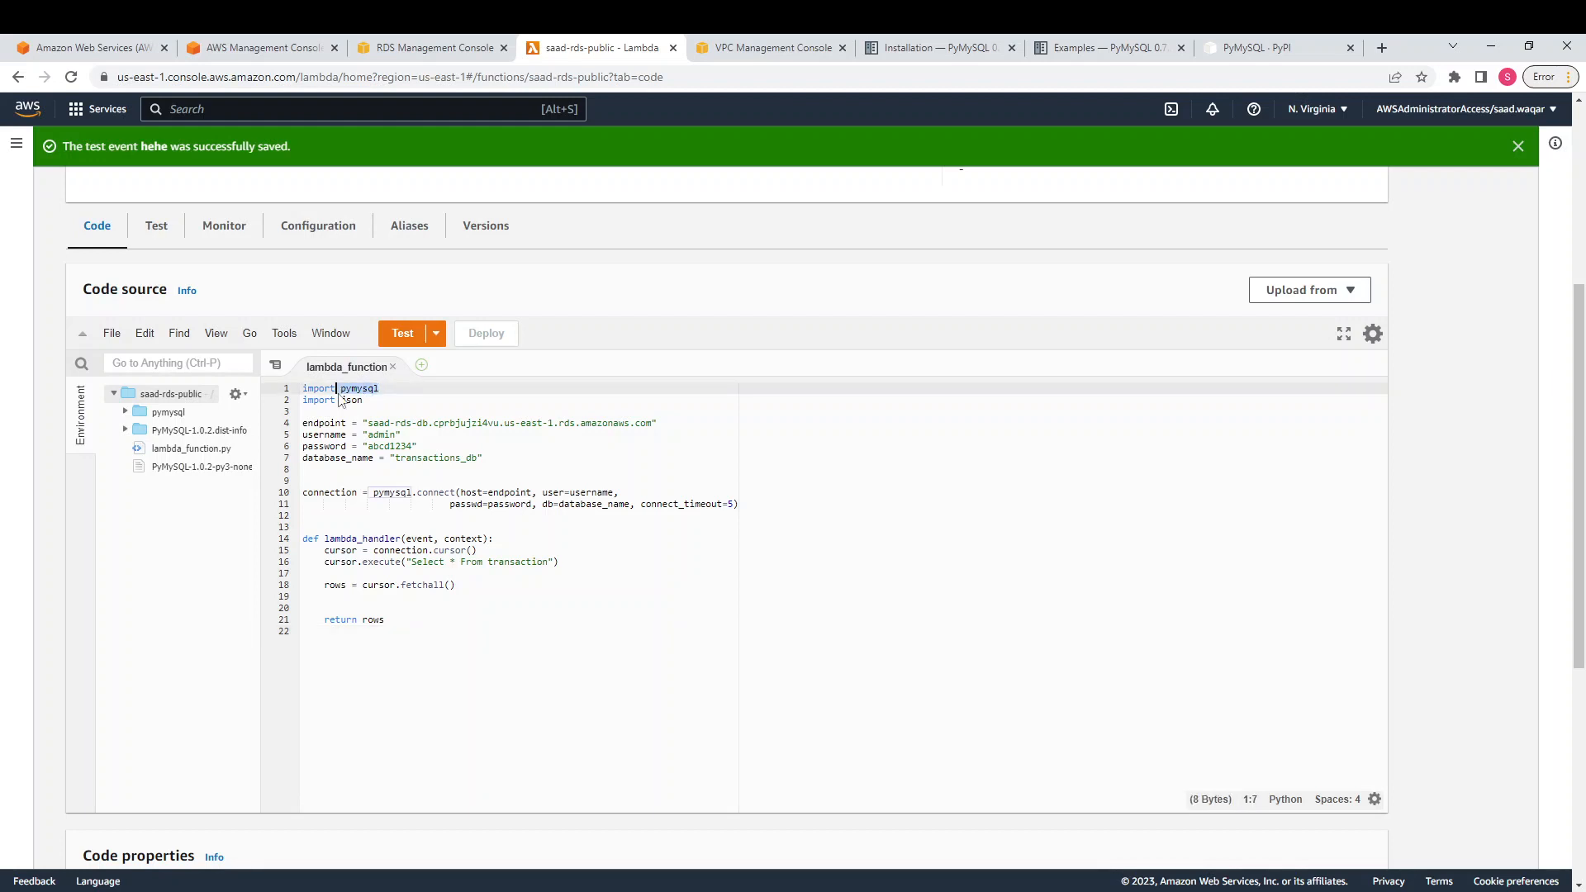
click(397, 403)
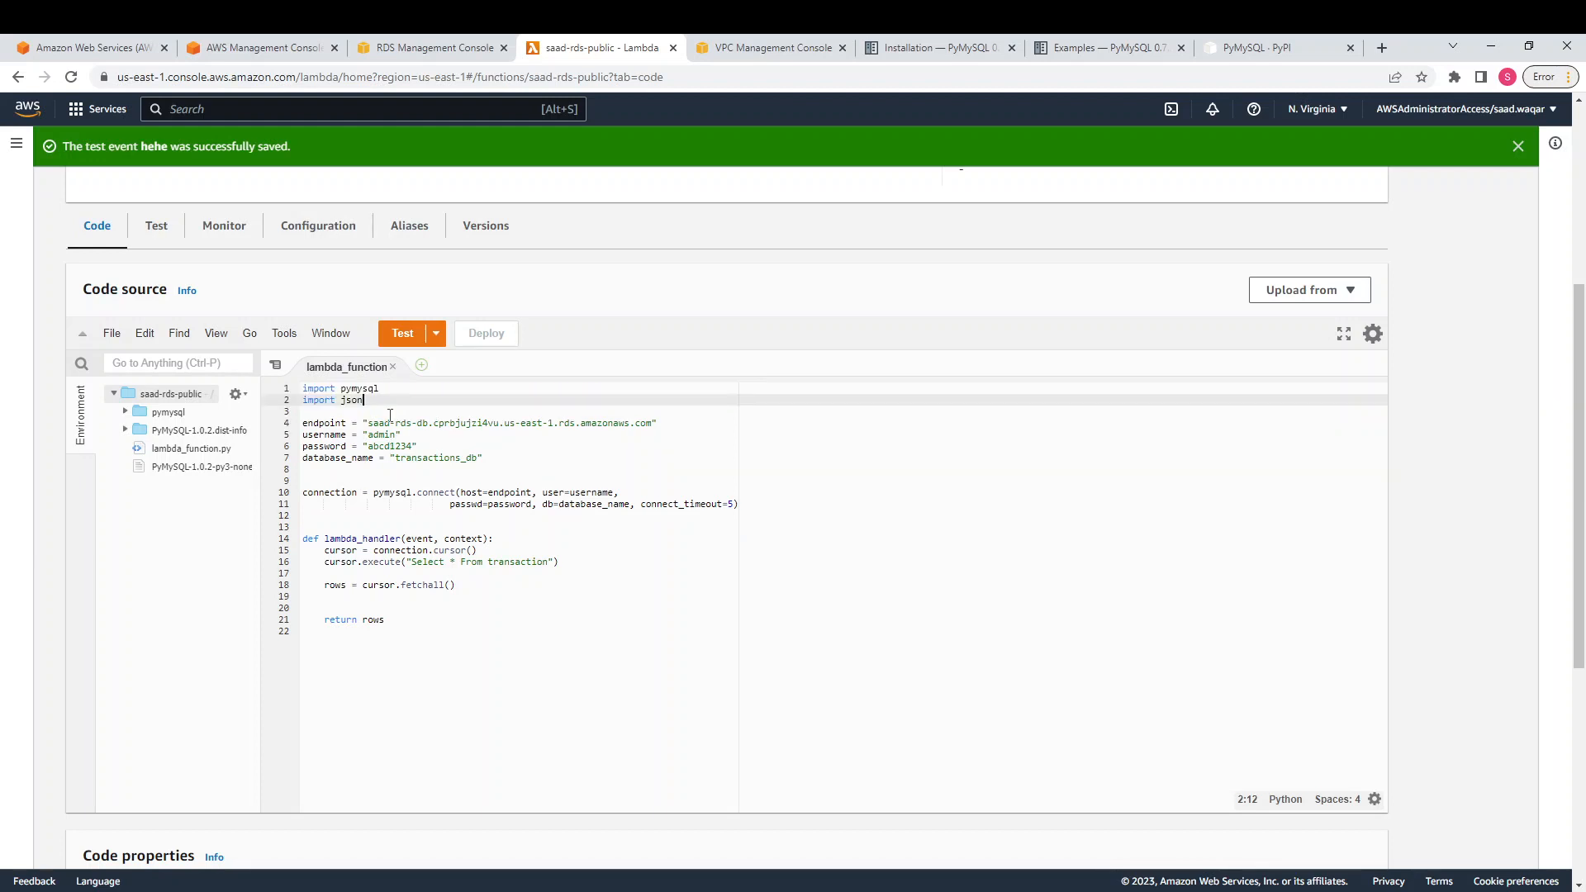
drag(368, 423, 609, 423)
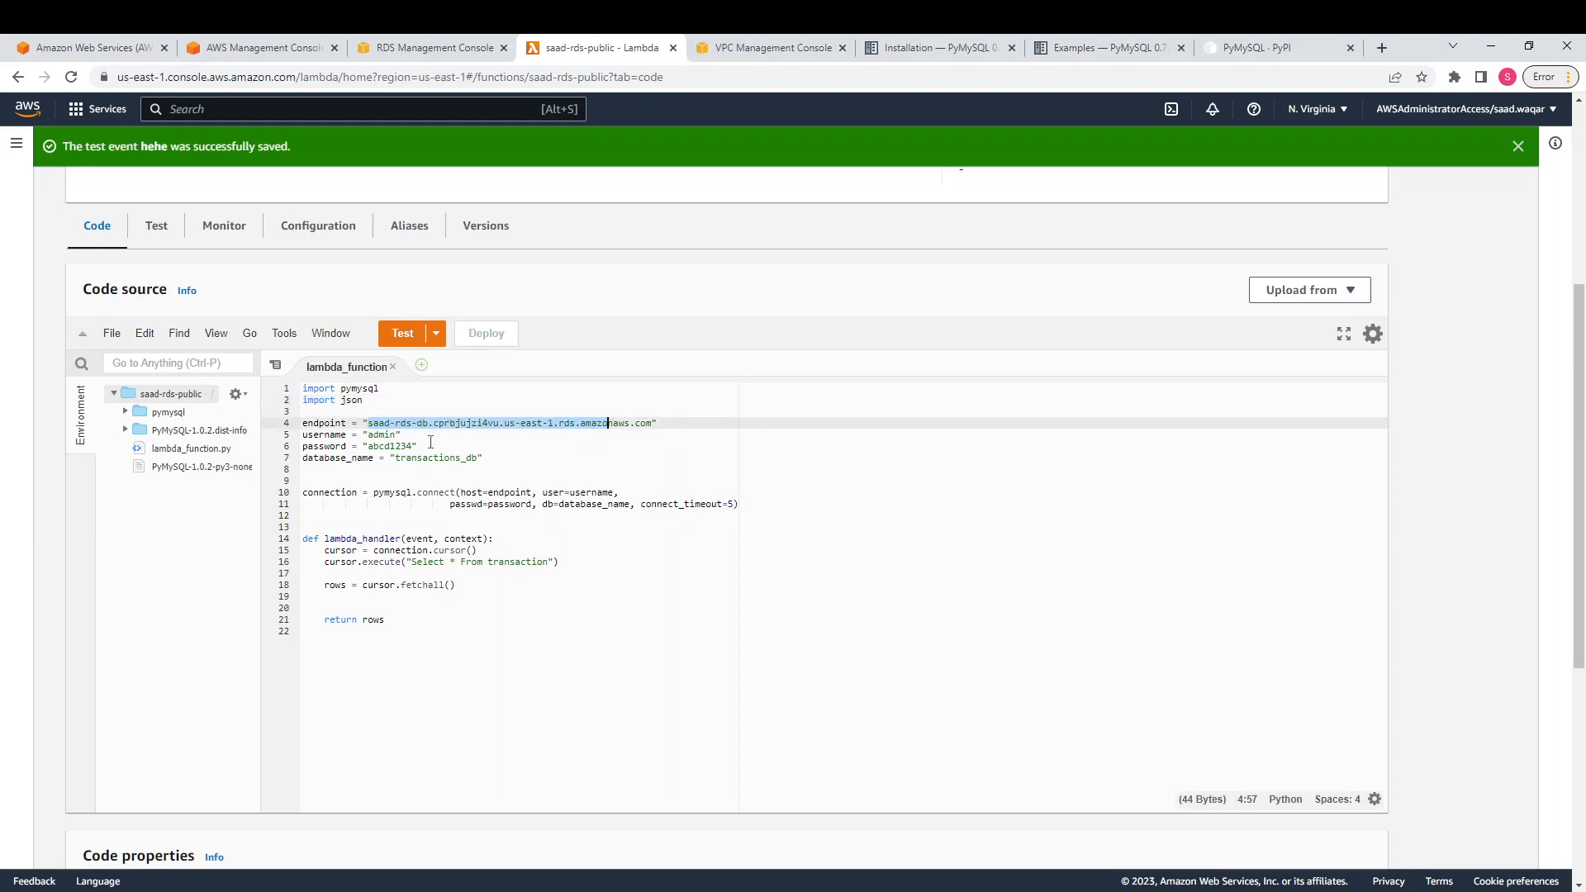
drag(413, 446, 375, 428)
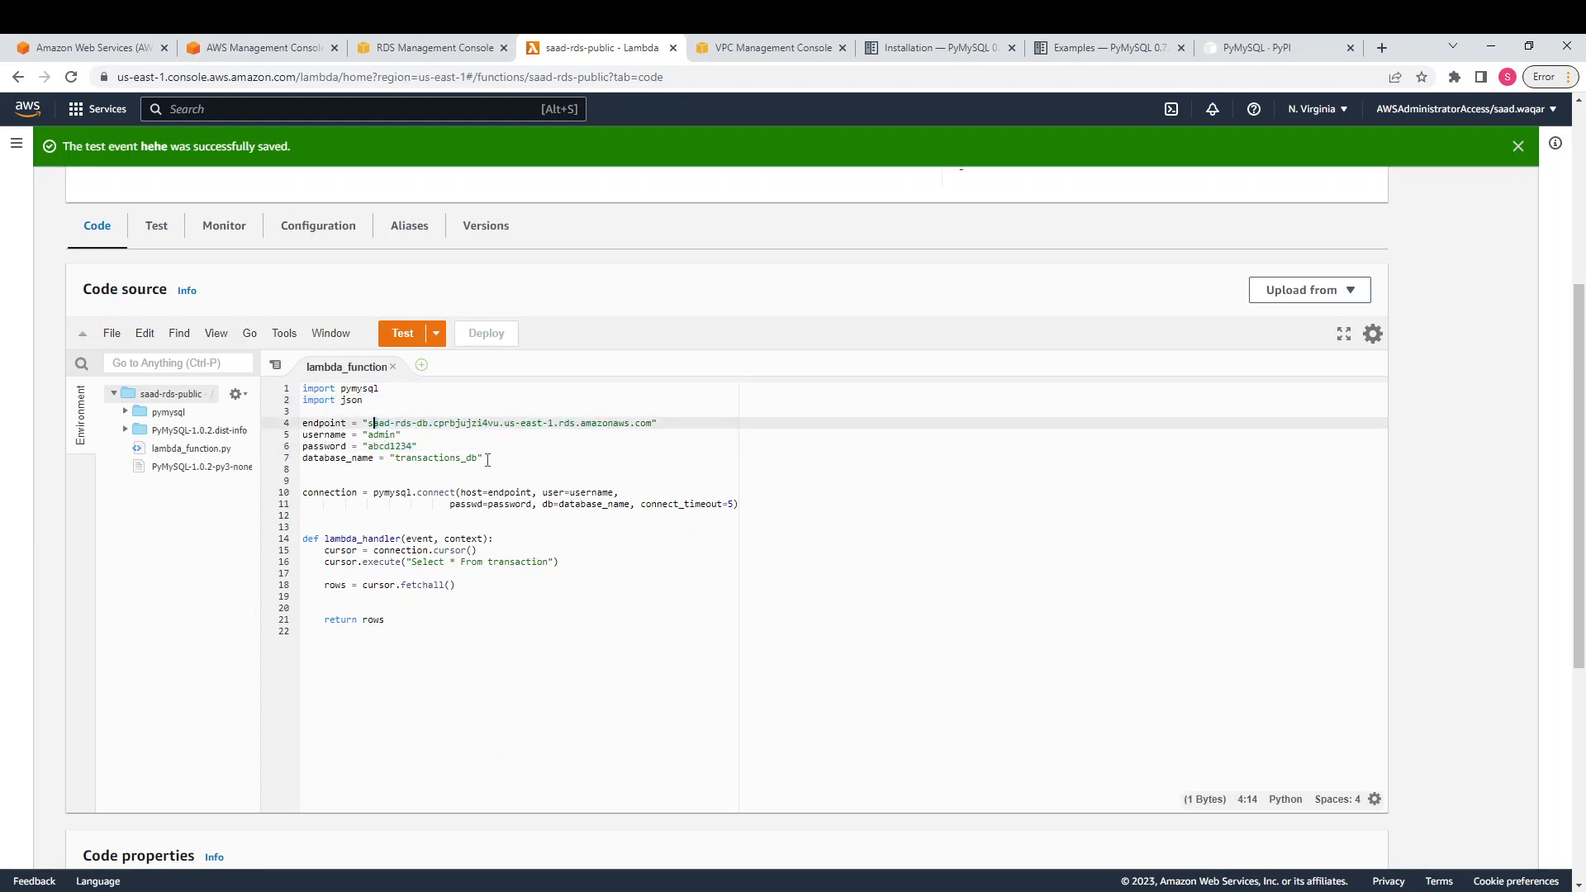
drag(486, 460, 445, 459)
click(552, 549)
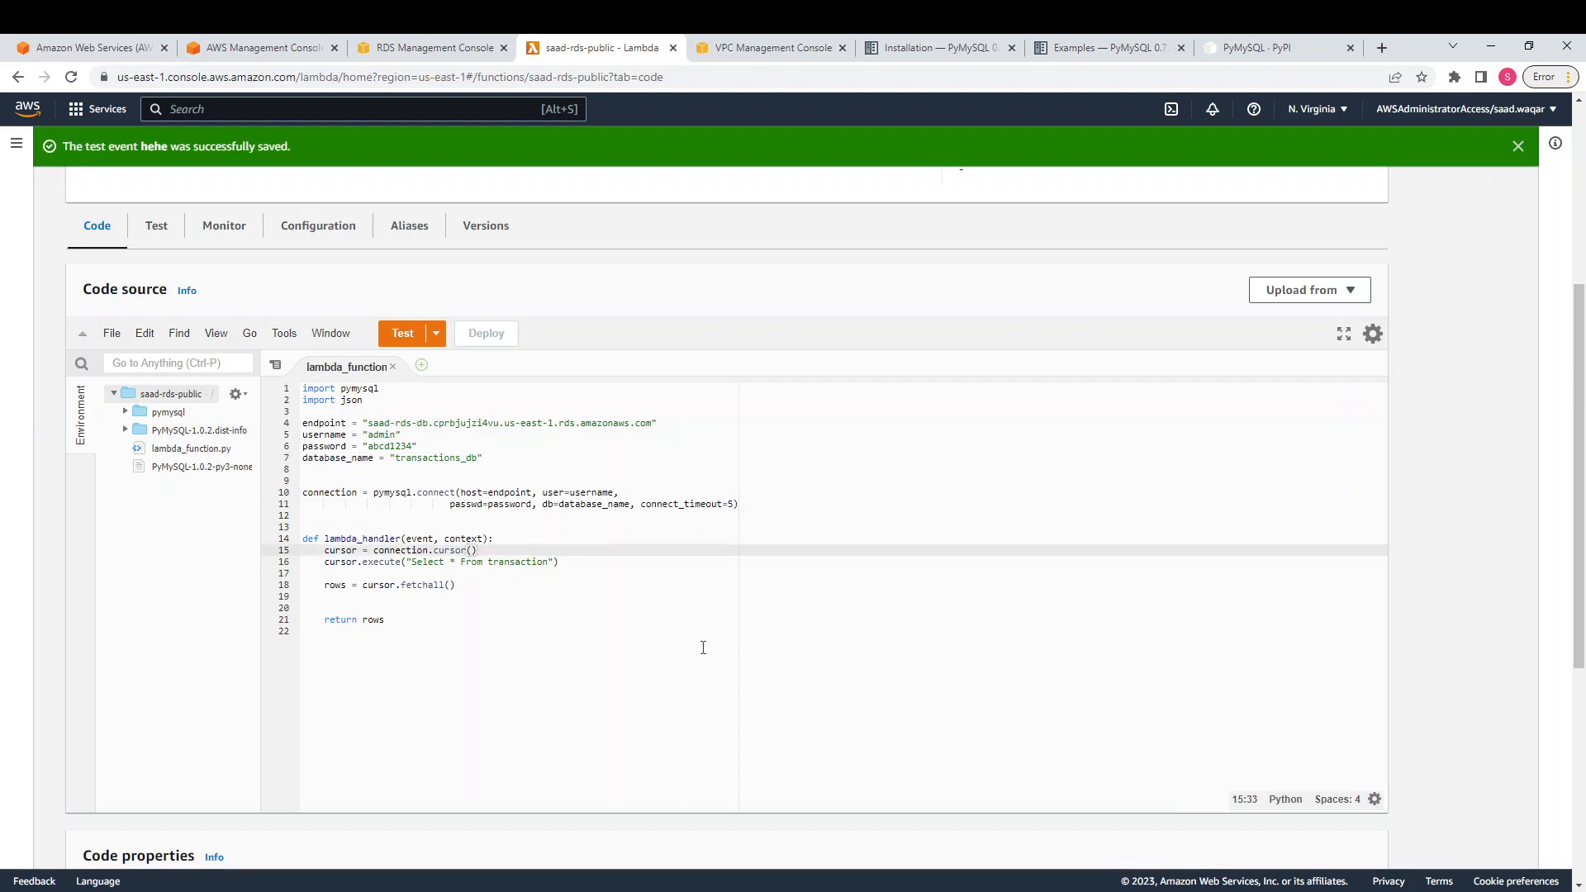
scroll(703, 647, down, 1)
scroll(703, 647, up, 1)
click(440, 492)
scroll(481, 521, down, 1)
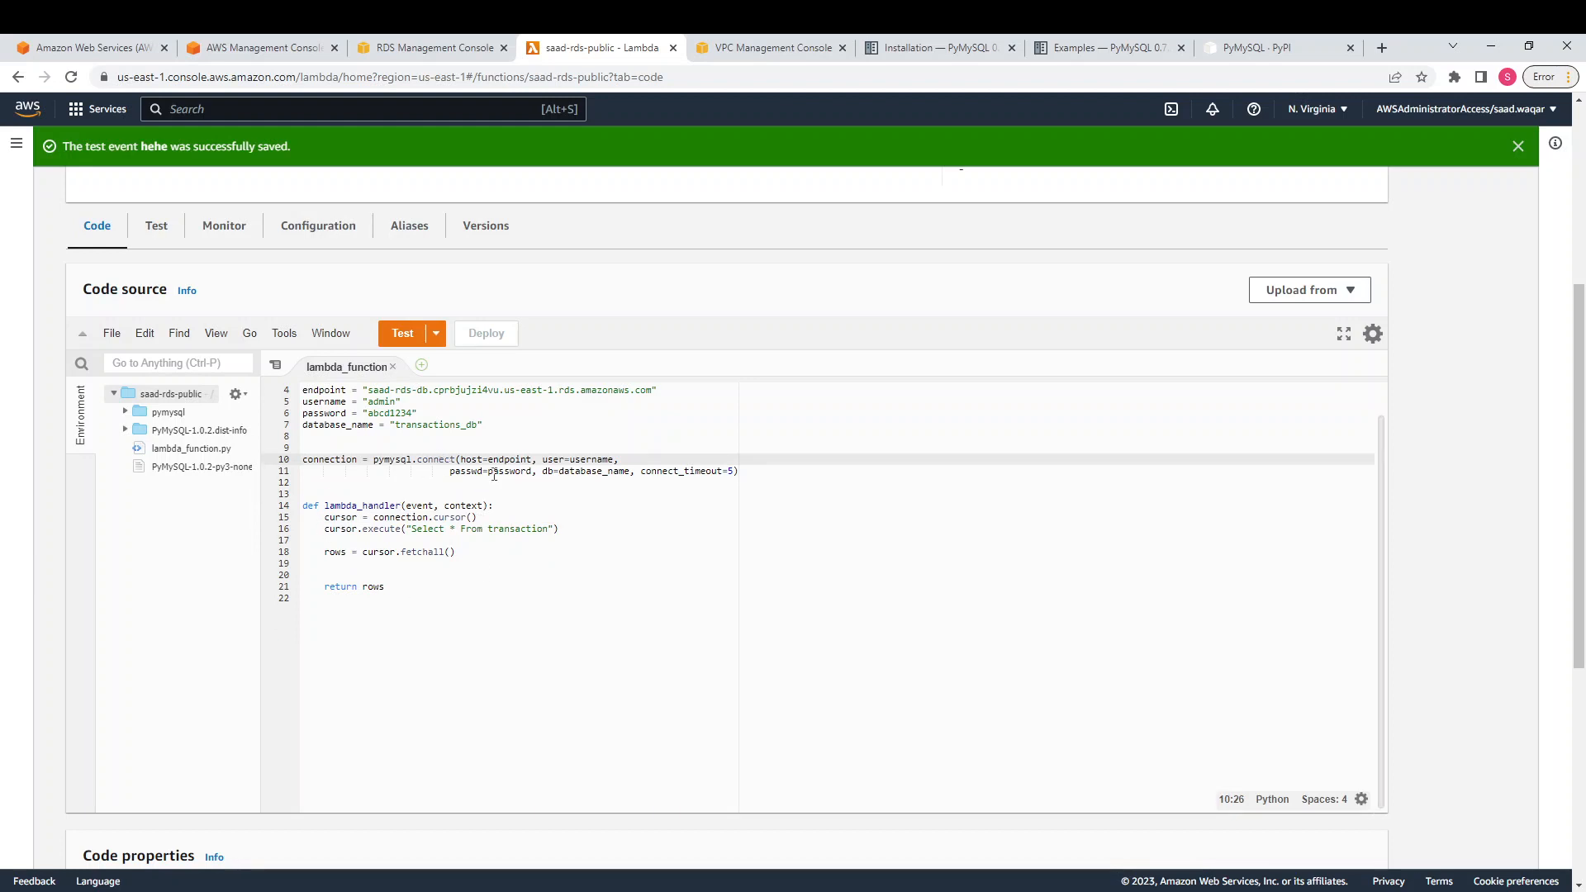
Highlight the 'Select * From transaction' query on line 16, then bring up the transactions schema notes
click(435, 529)
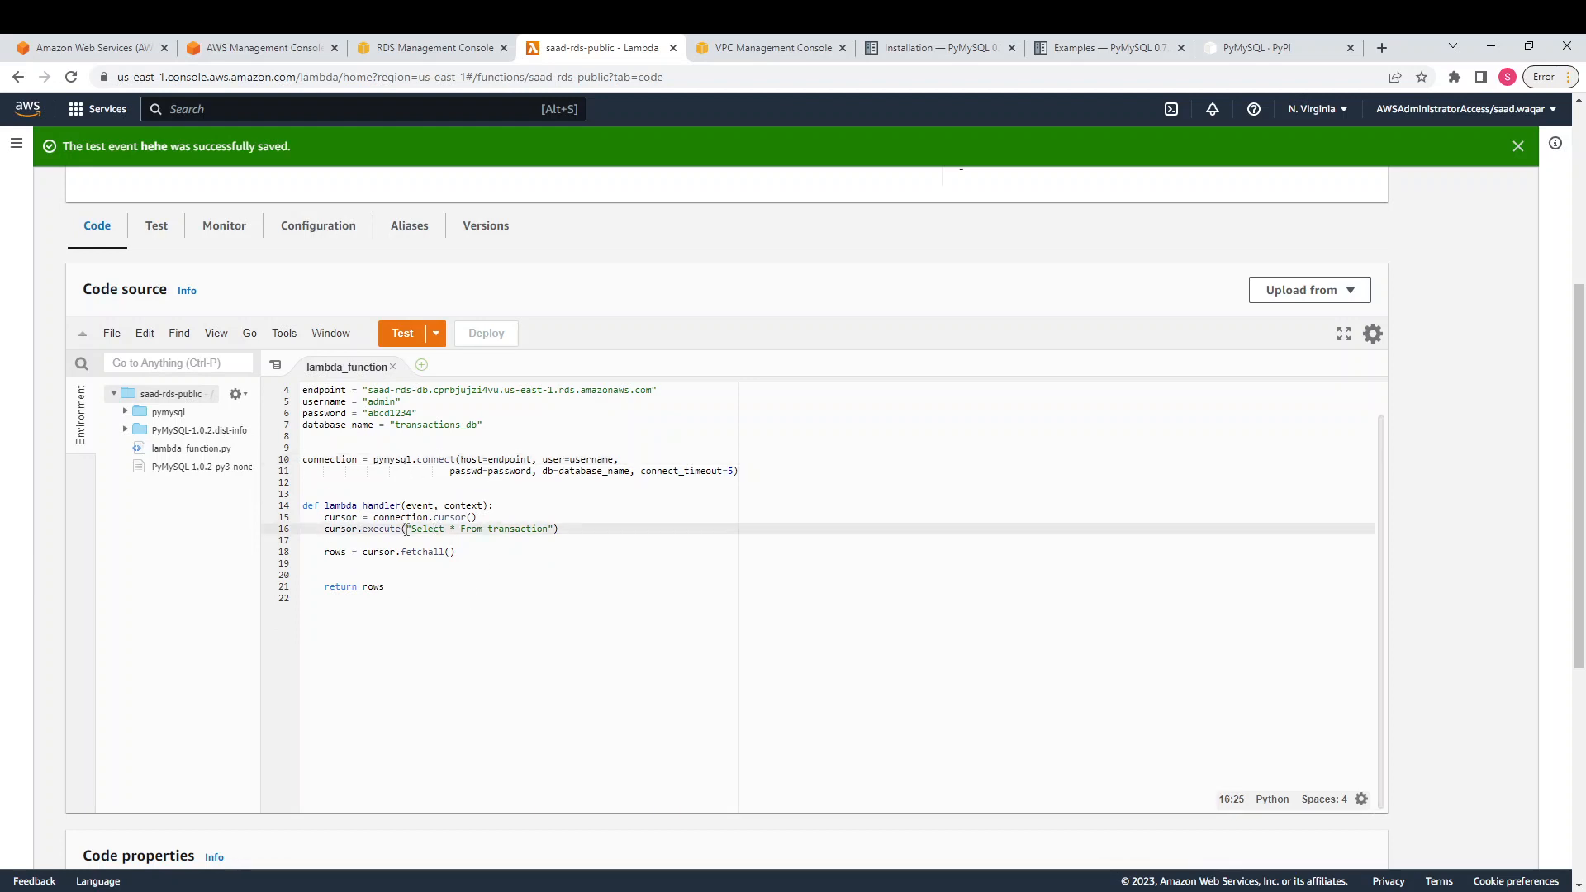
drag(408, 529, 555, 529)
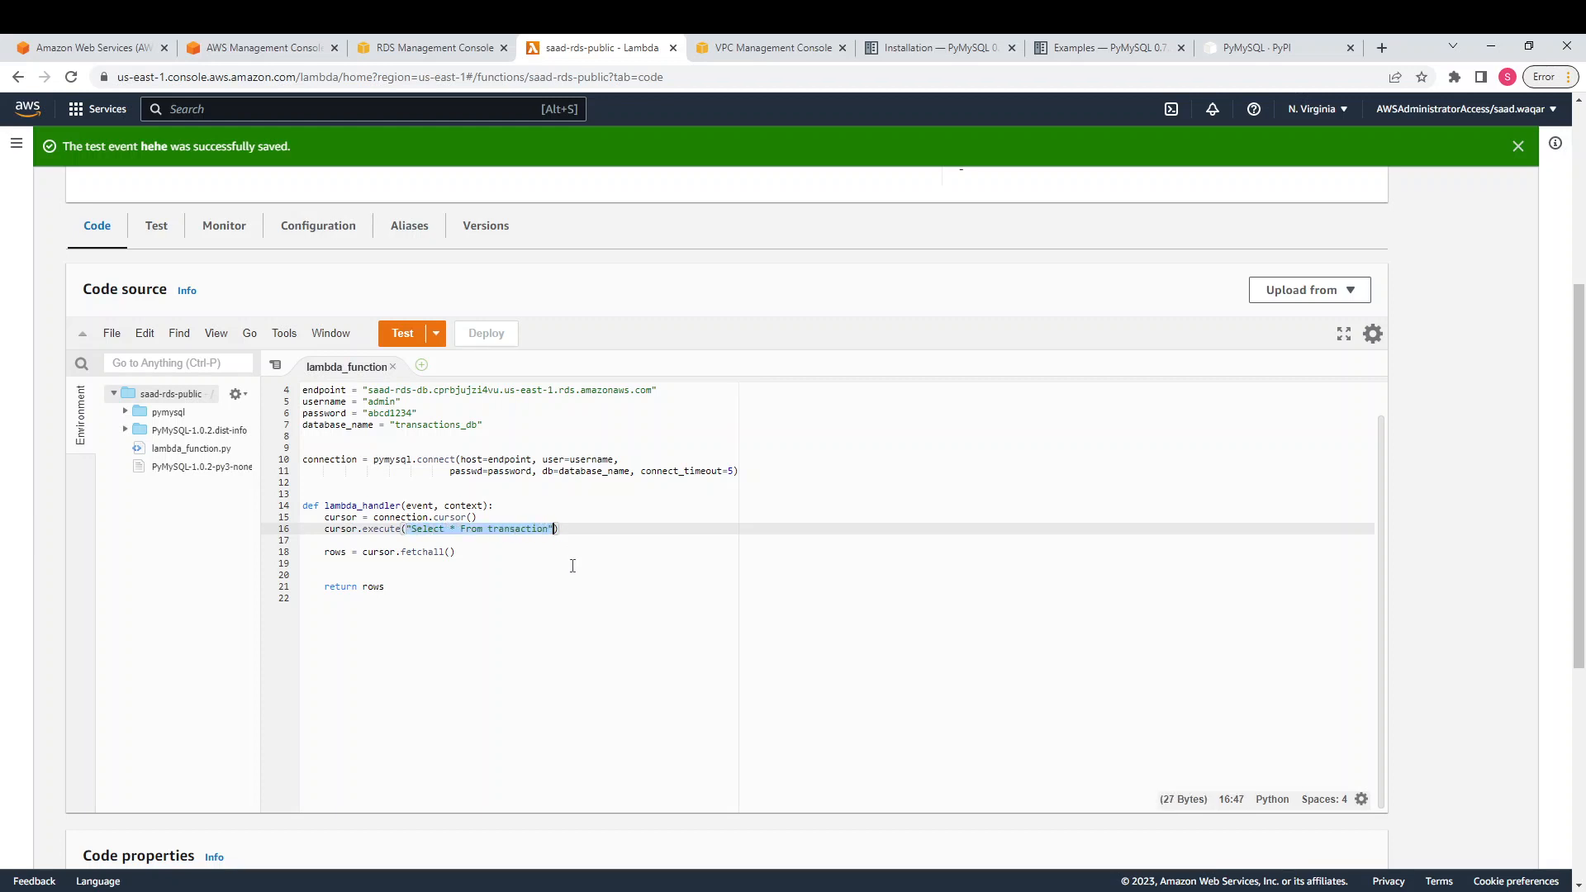
click(573, 566)
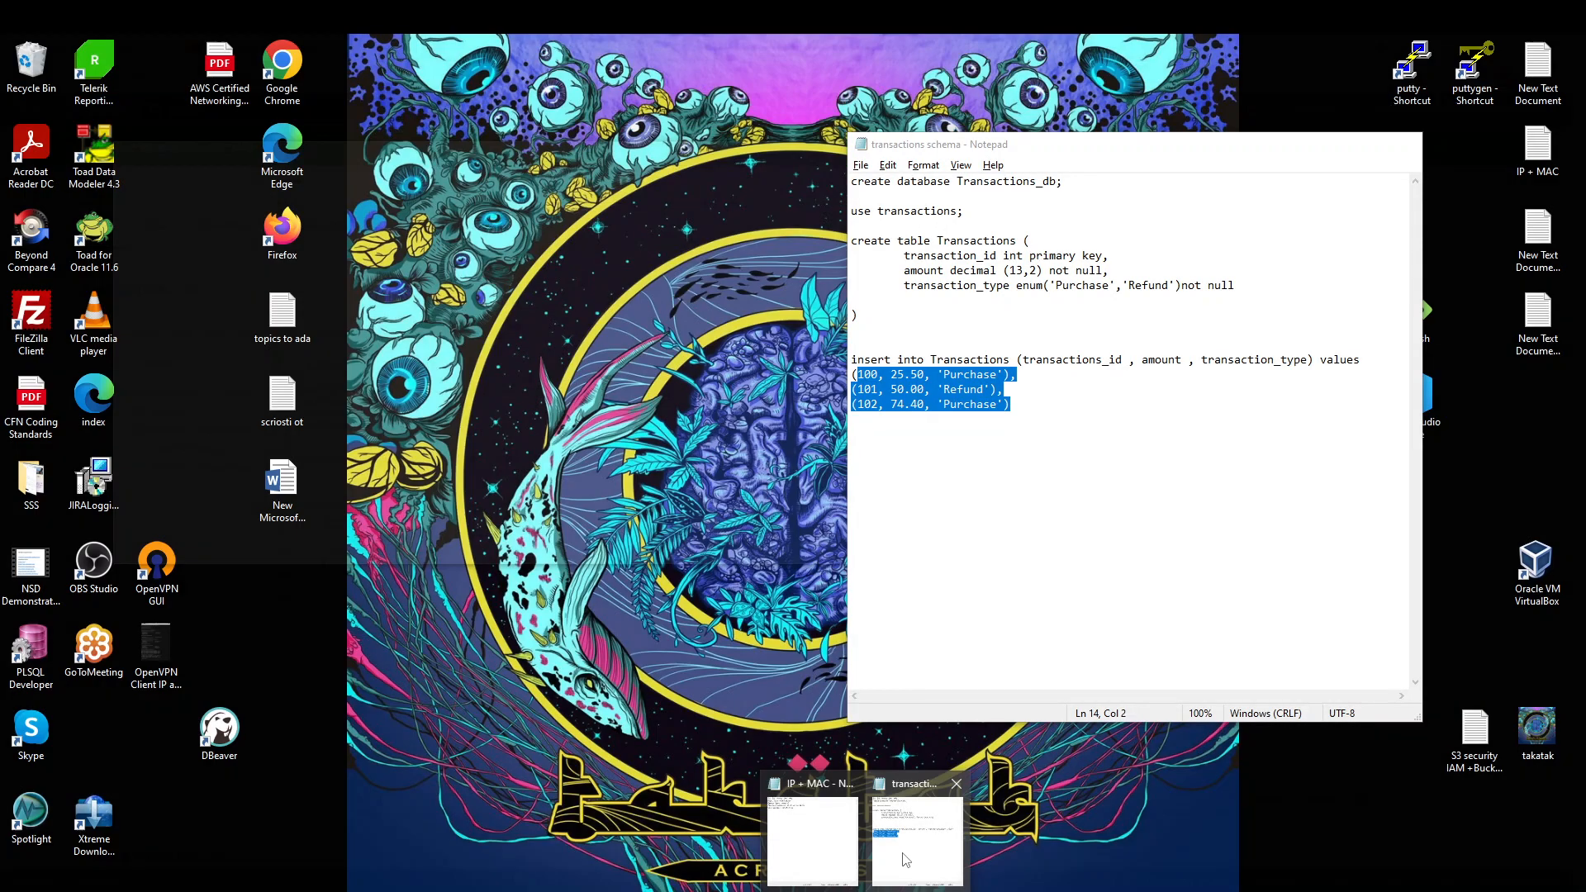
click(910, 830)
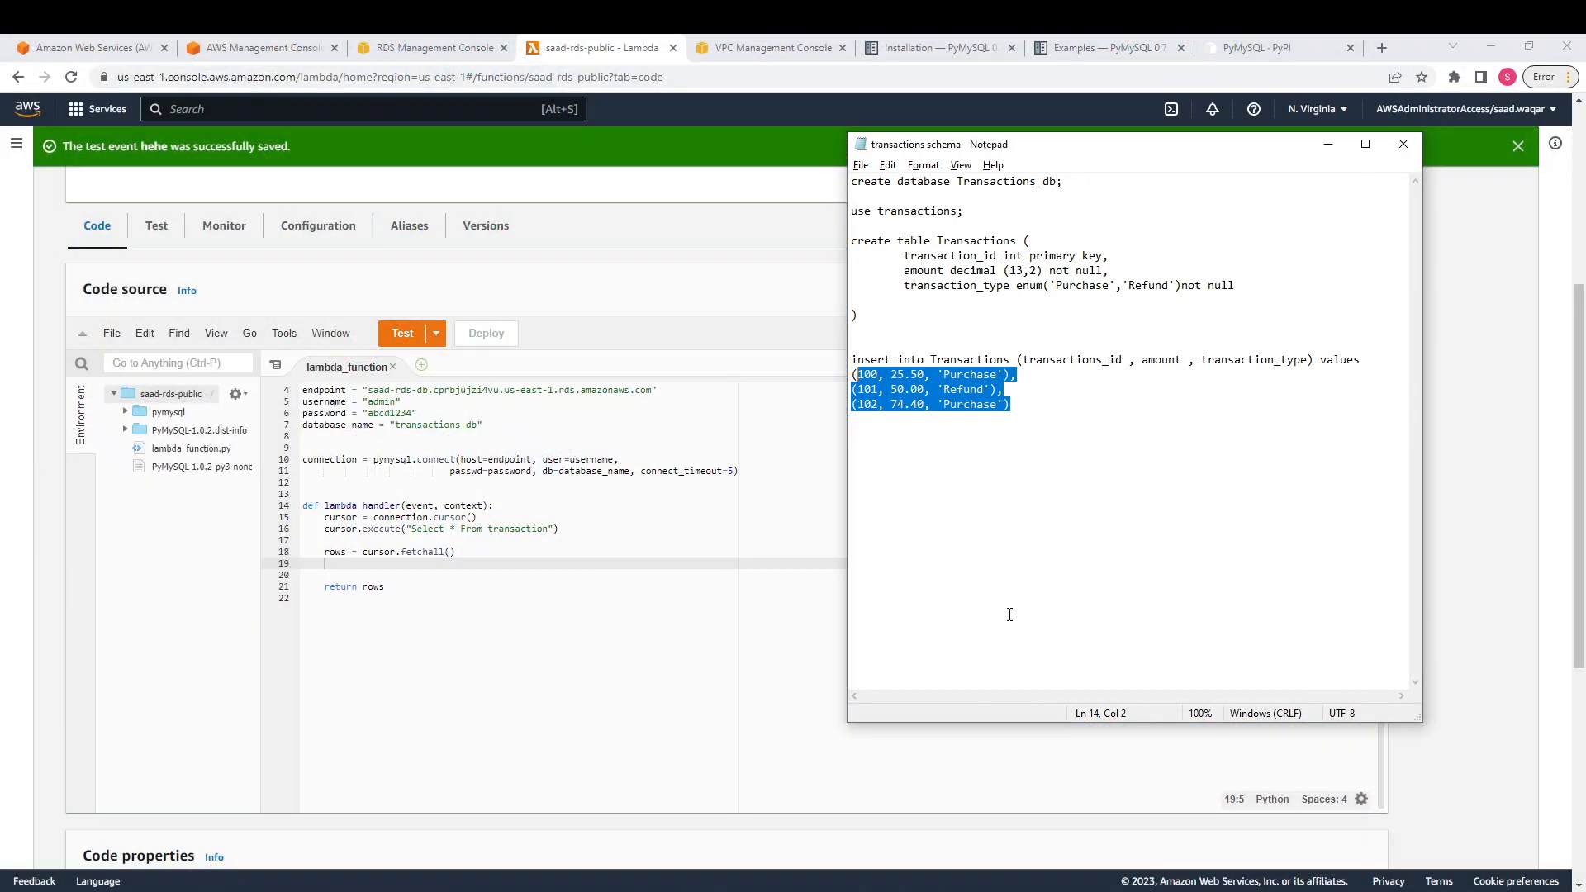
Check the Transactions table name in the schema's insert statement, then minimize the Notepad notes
double_click(942, 238)
click(1008, 361)
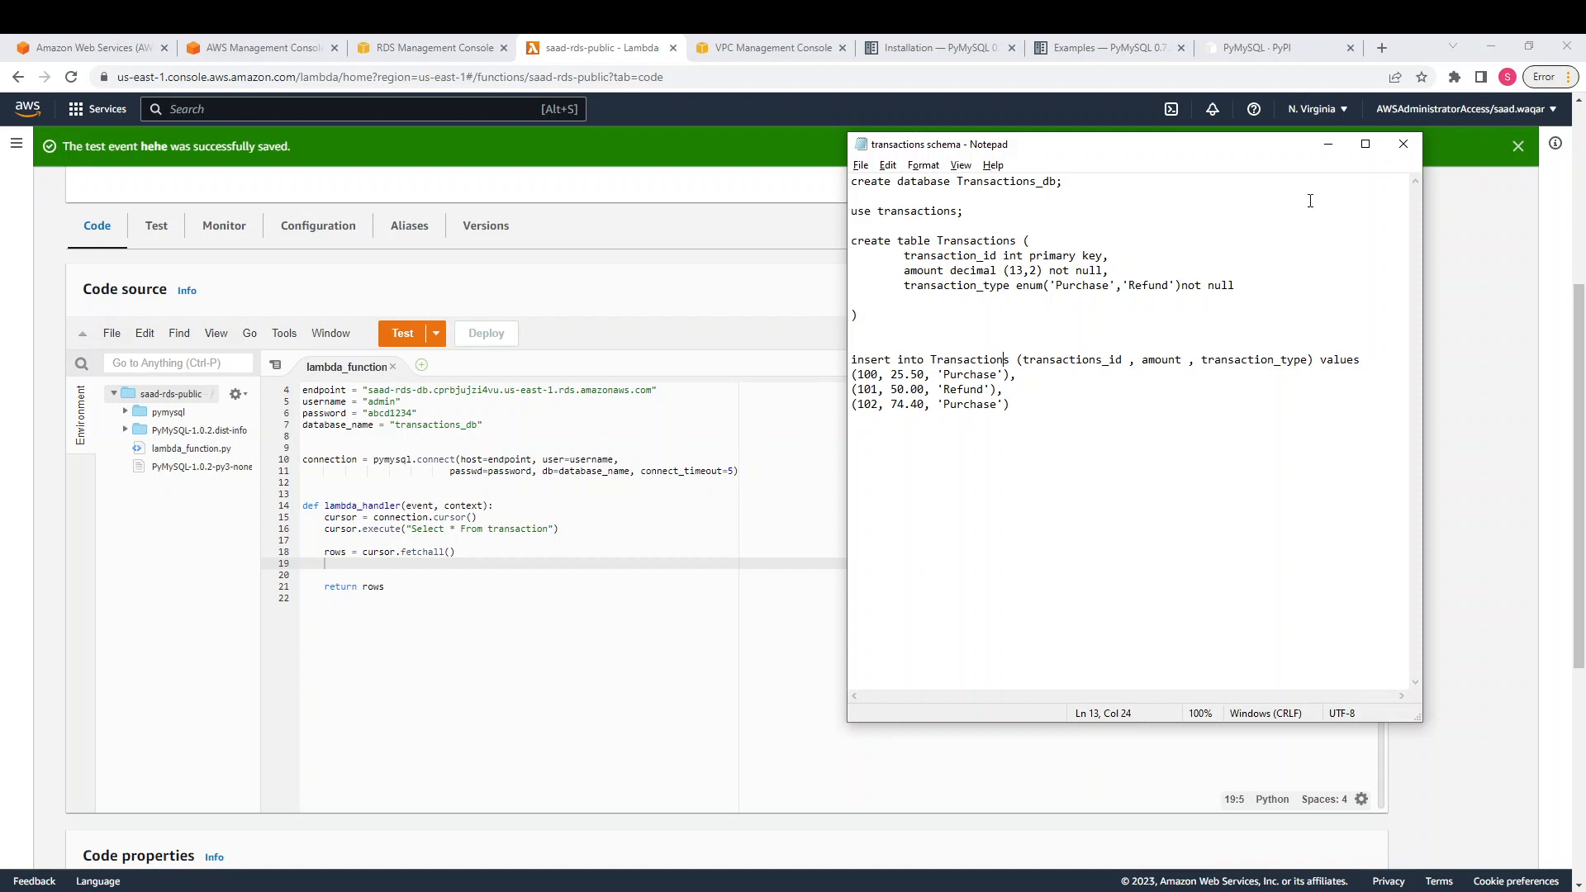
click(1330, 145)
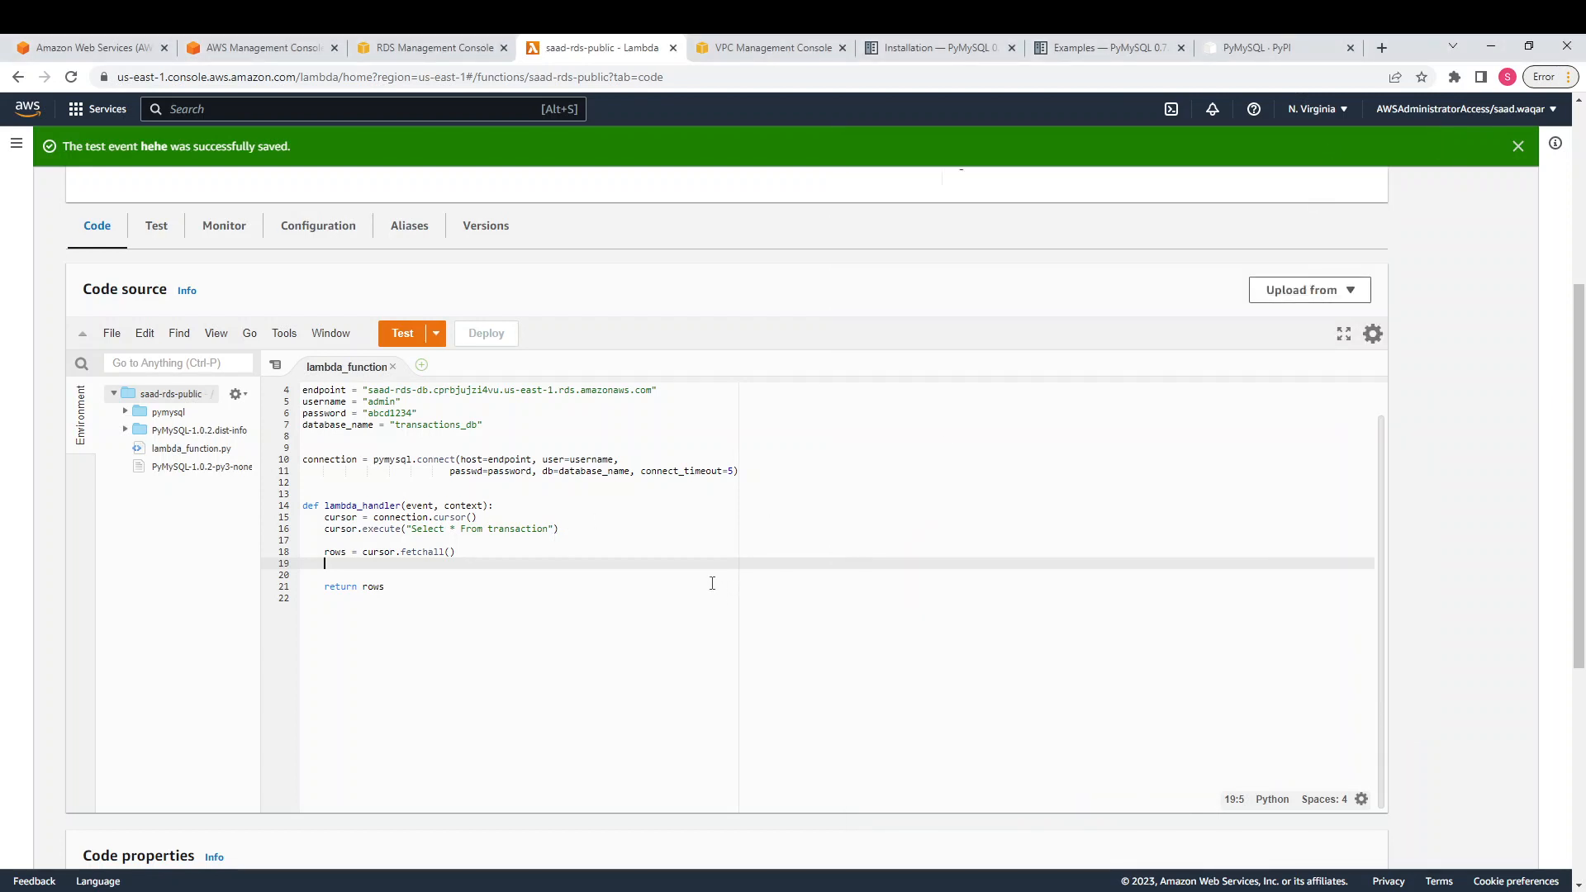
Scroll to the top of the code and highlight the 'import pymysql' line
scroll(713, 584, up, 1)
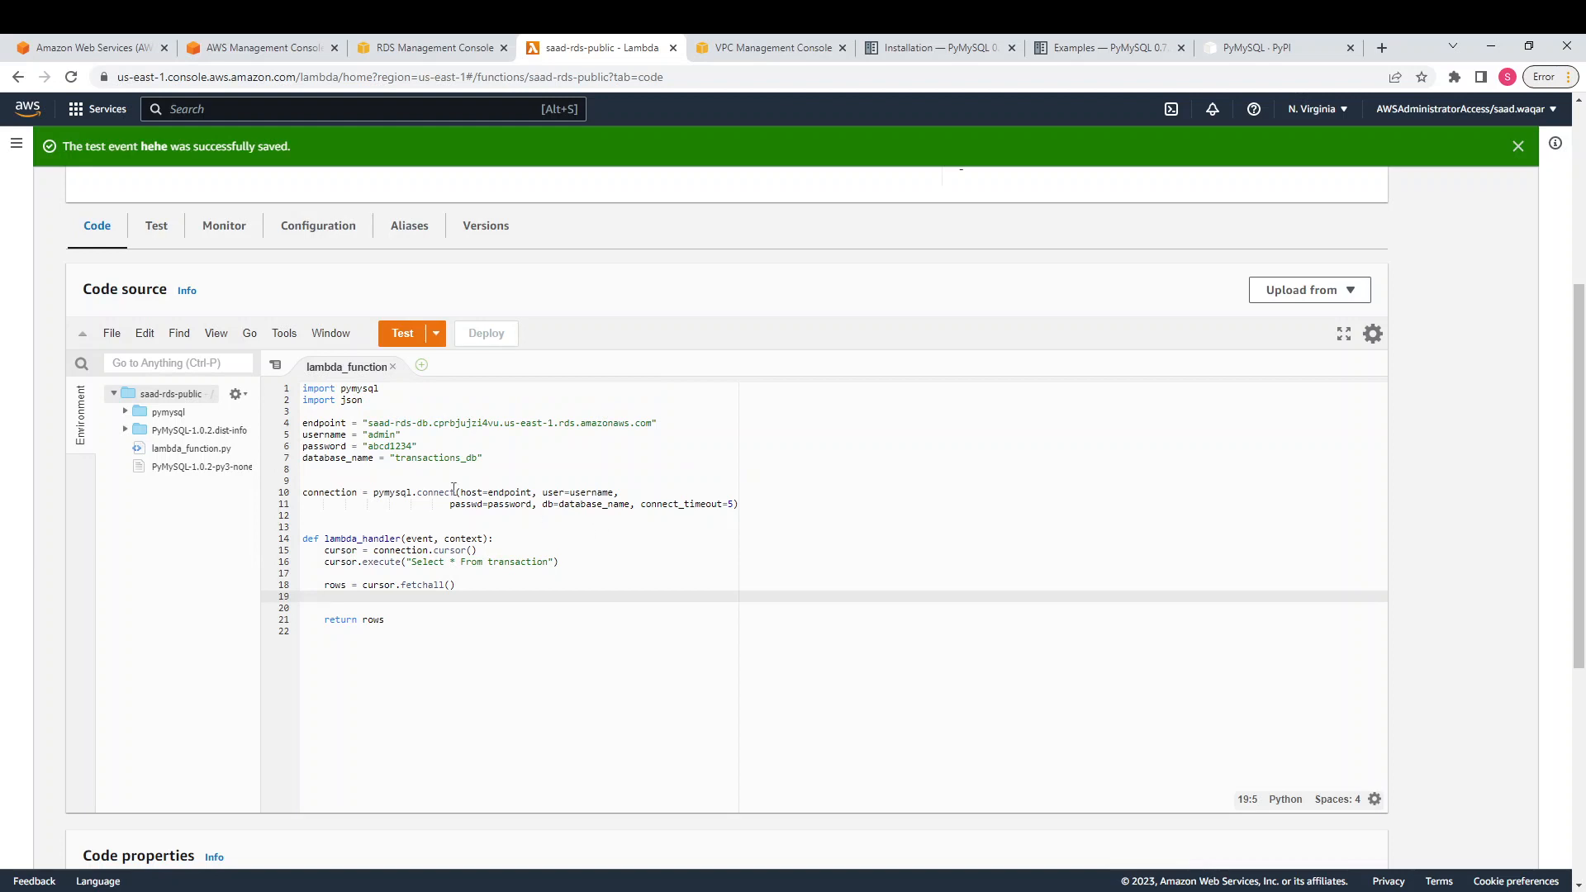
drag(377, 389, 302, 388)
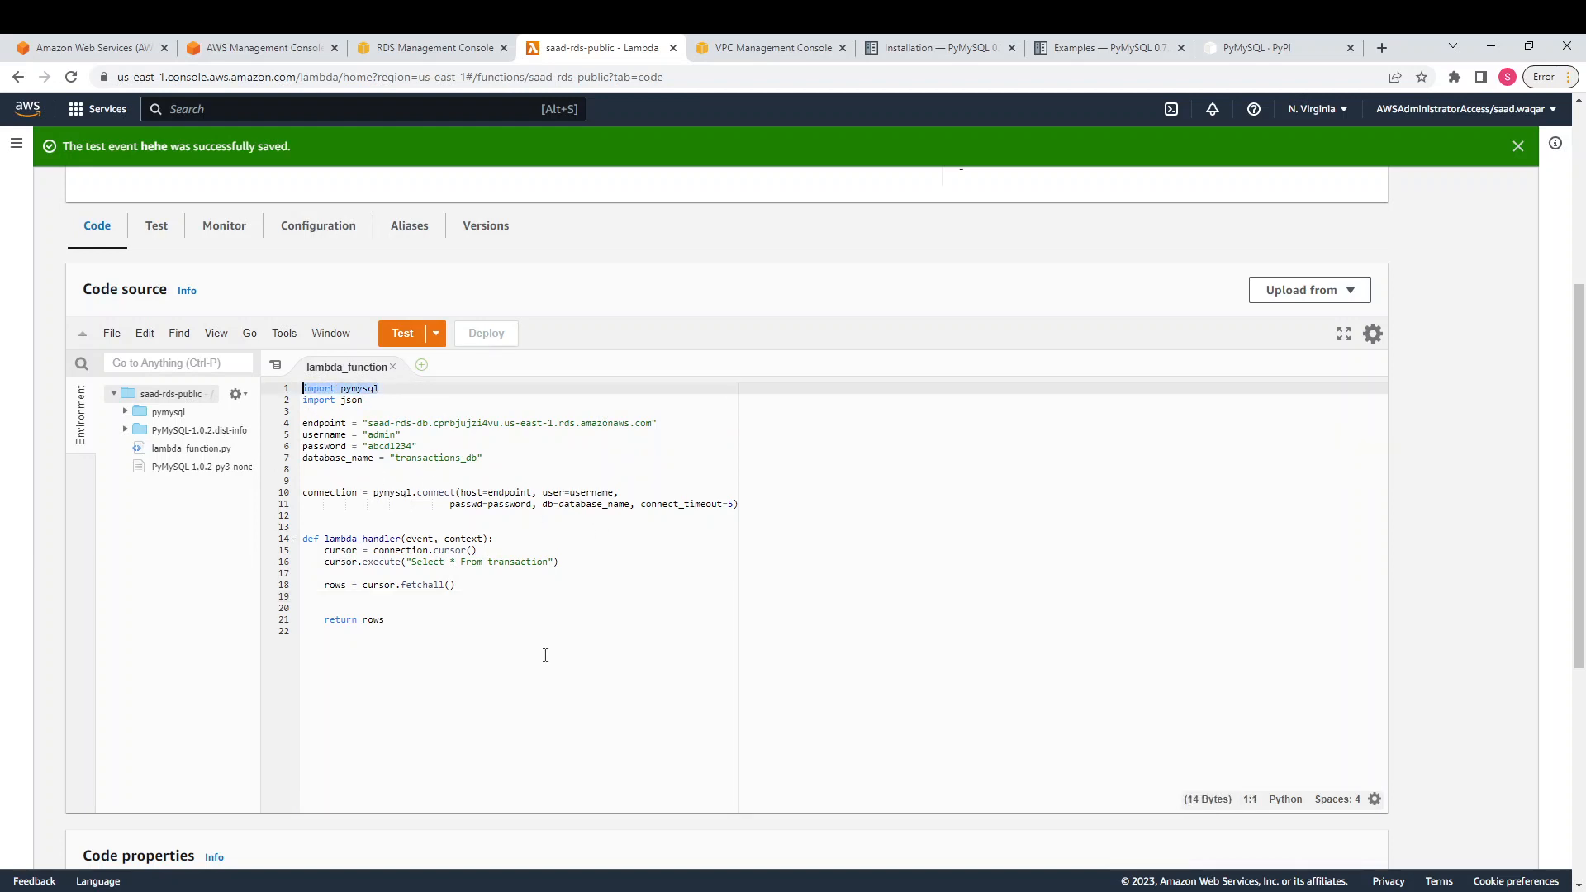
click(546, 674)
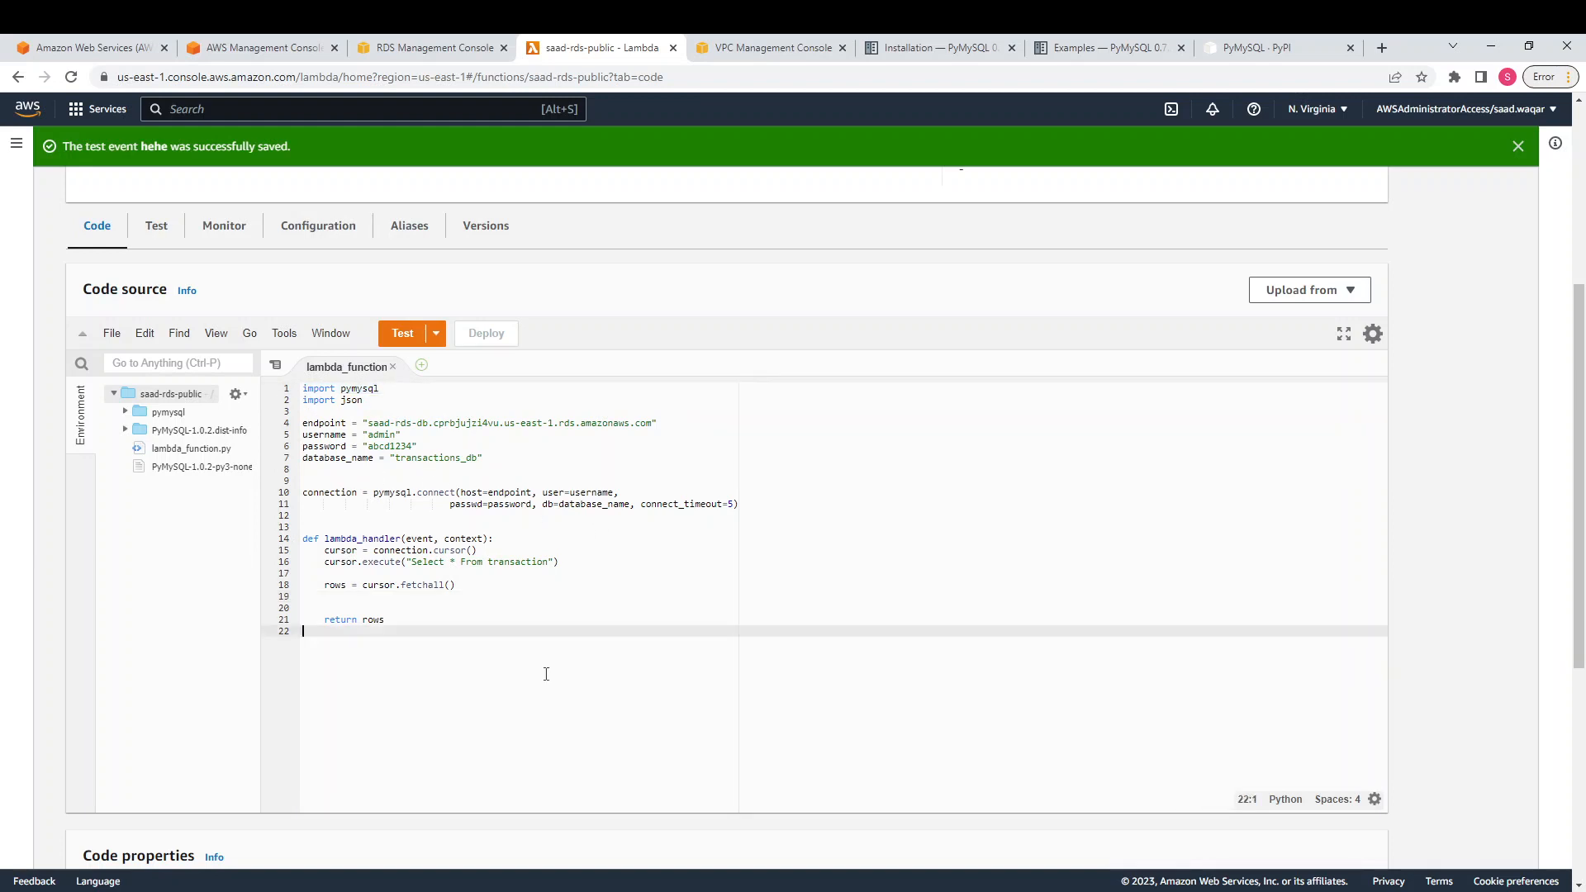
click(1232, 53)
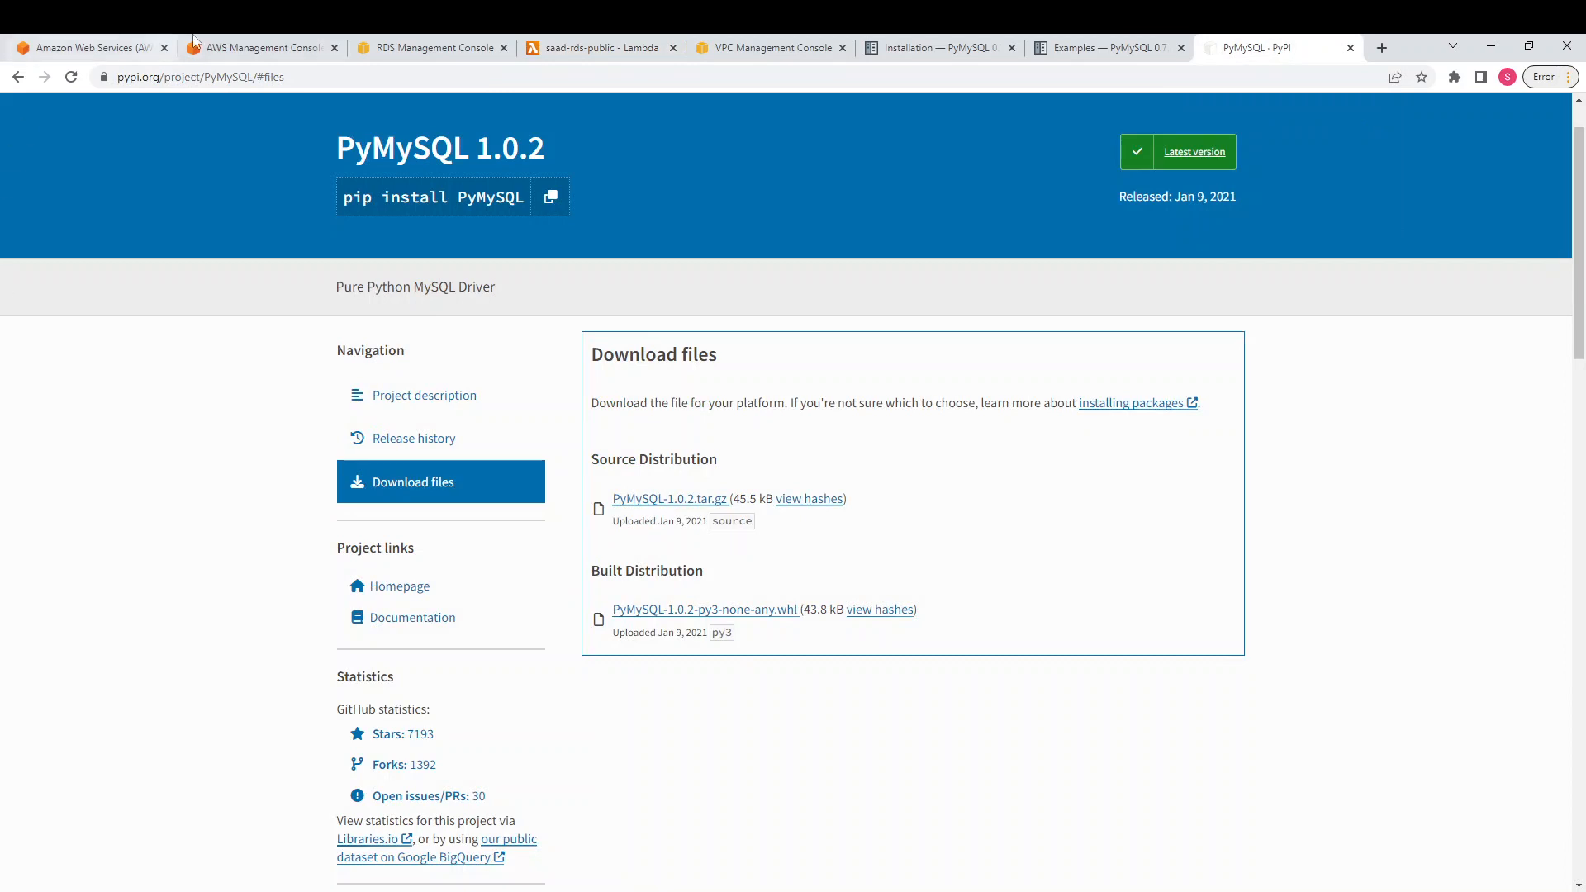
click(260, 47)
click(438, 45)
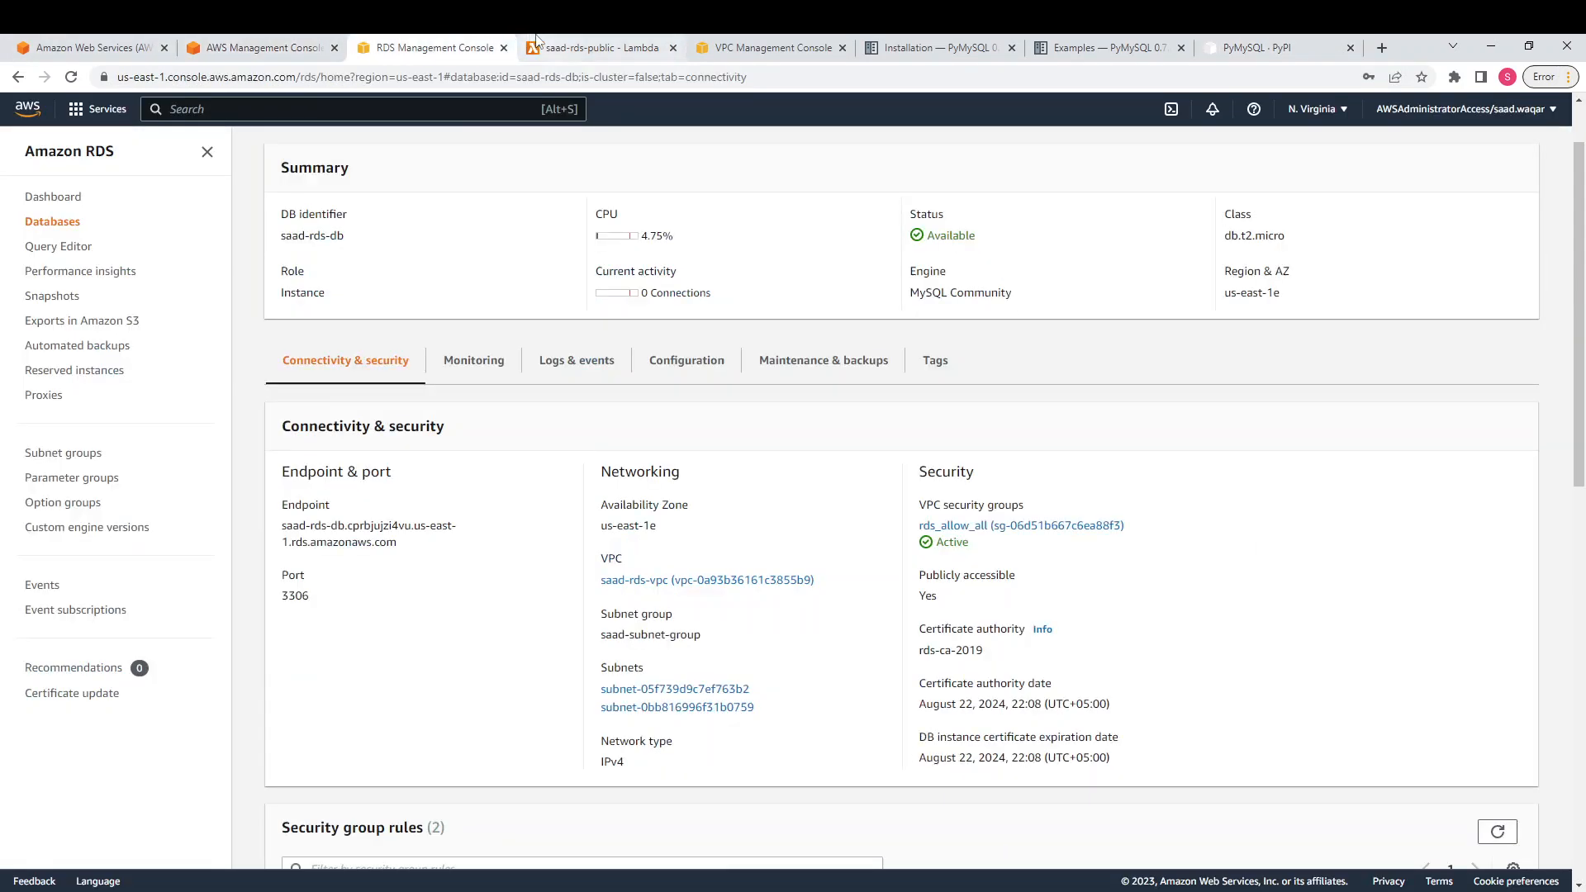
click(542, 46)
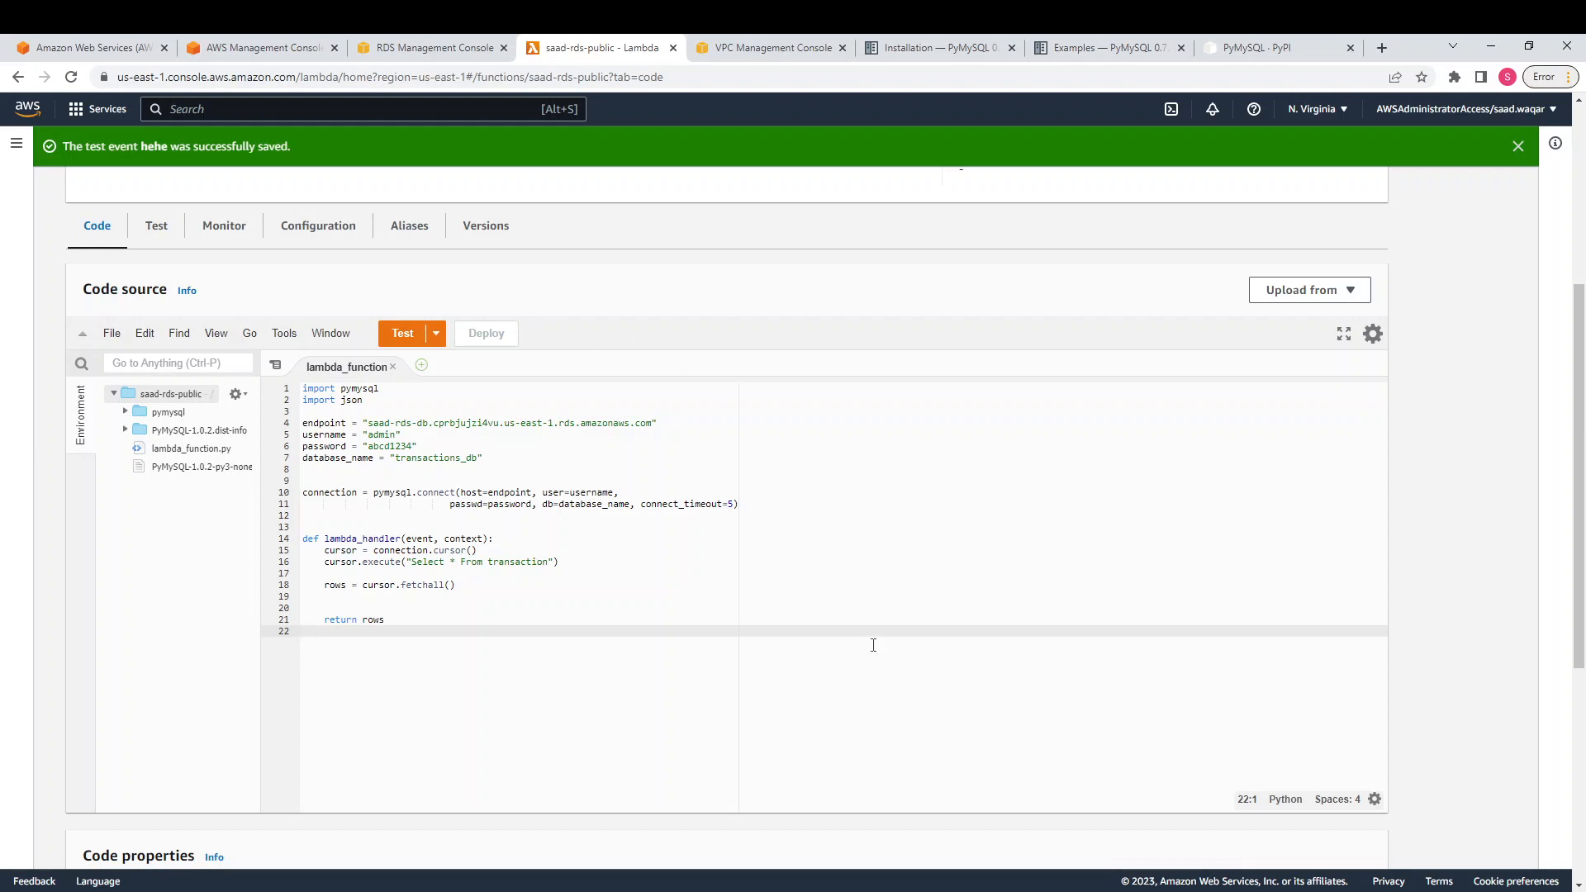
mouse_move(991, 891)
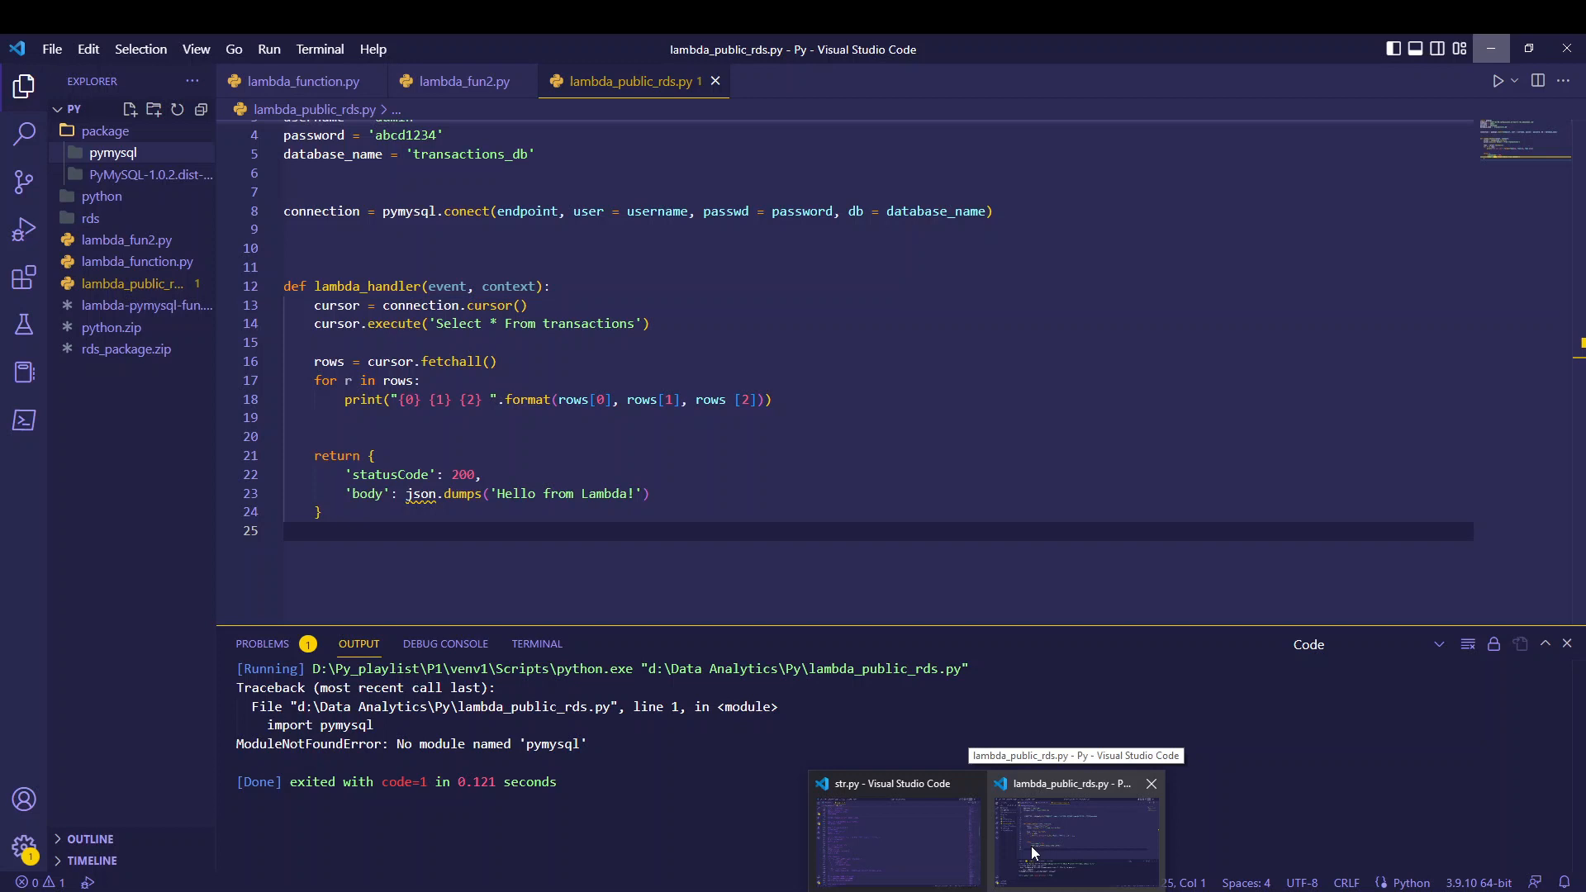
click(1031, 846)
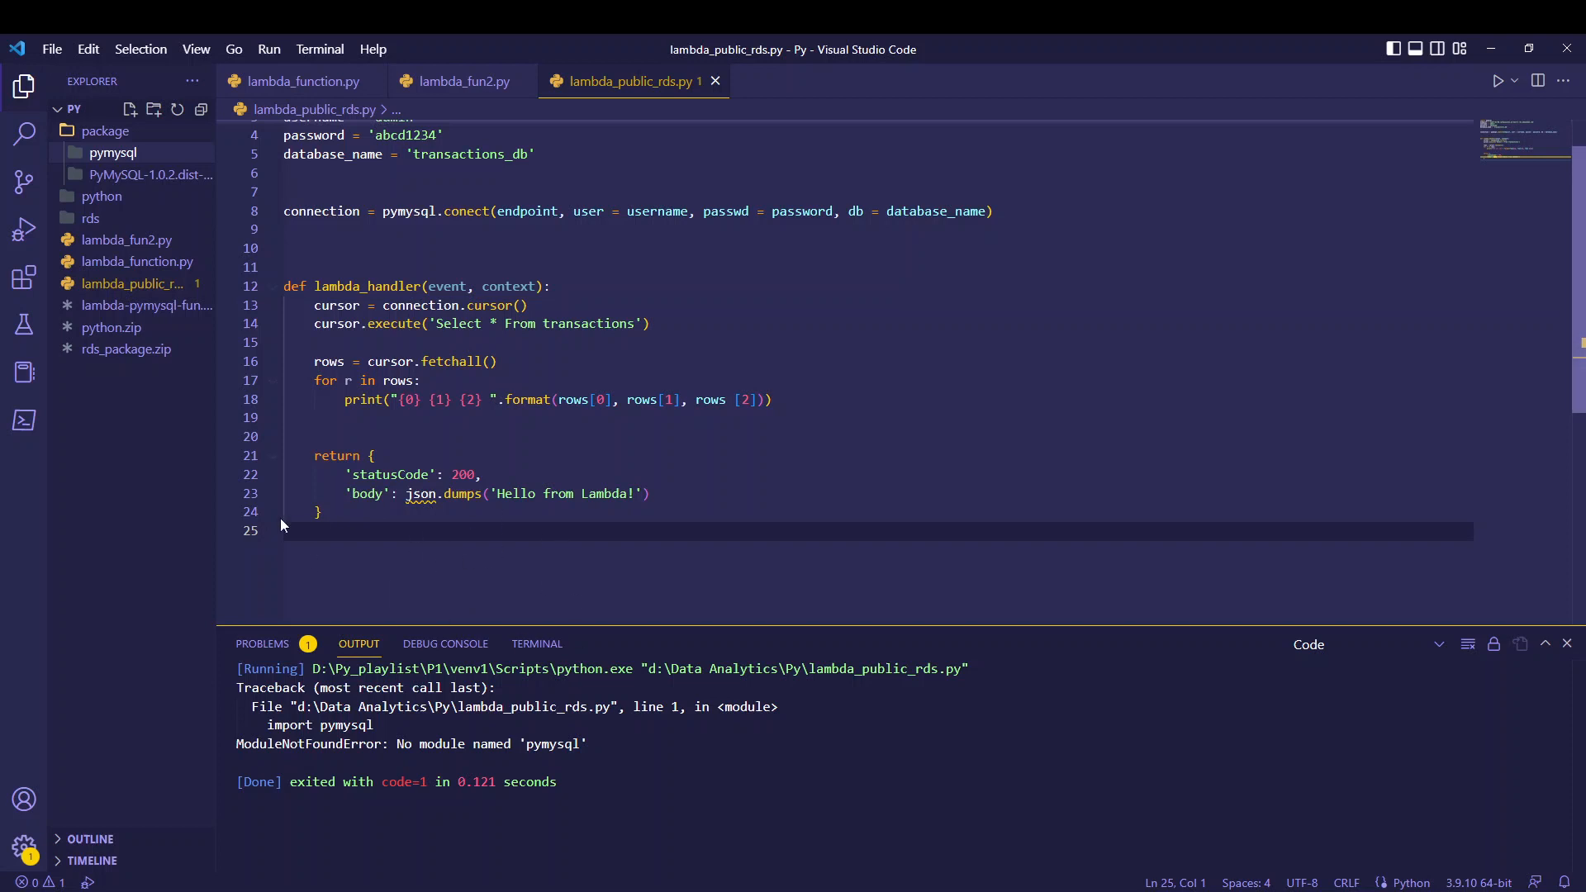
click(1485, 51)
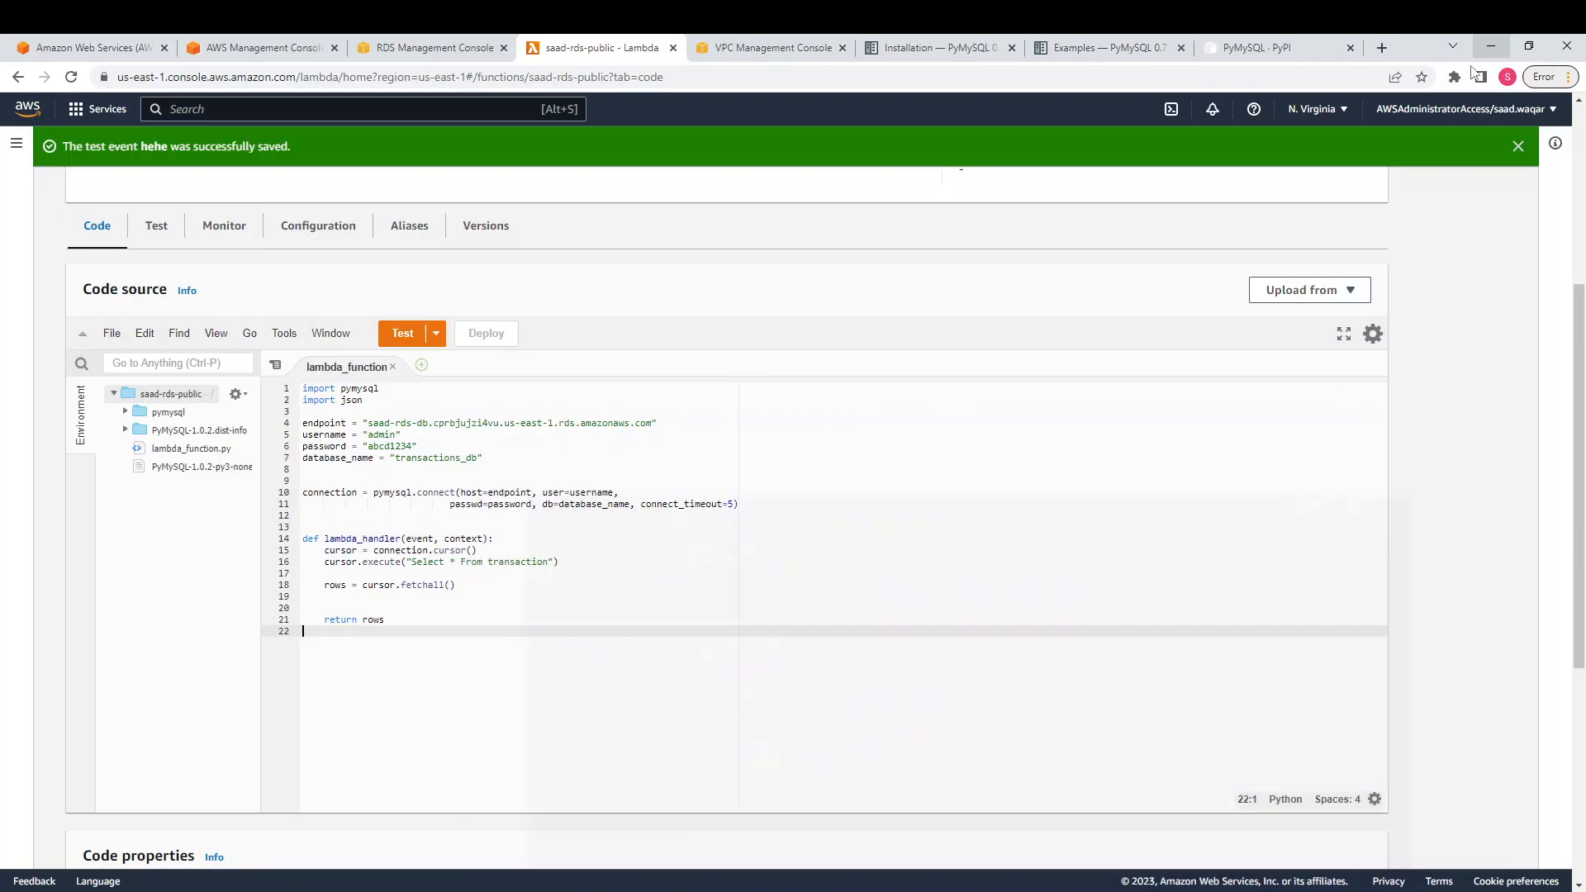
click(1258, 48)
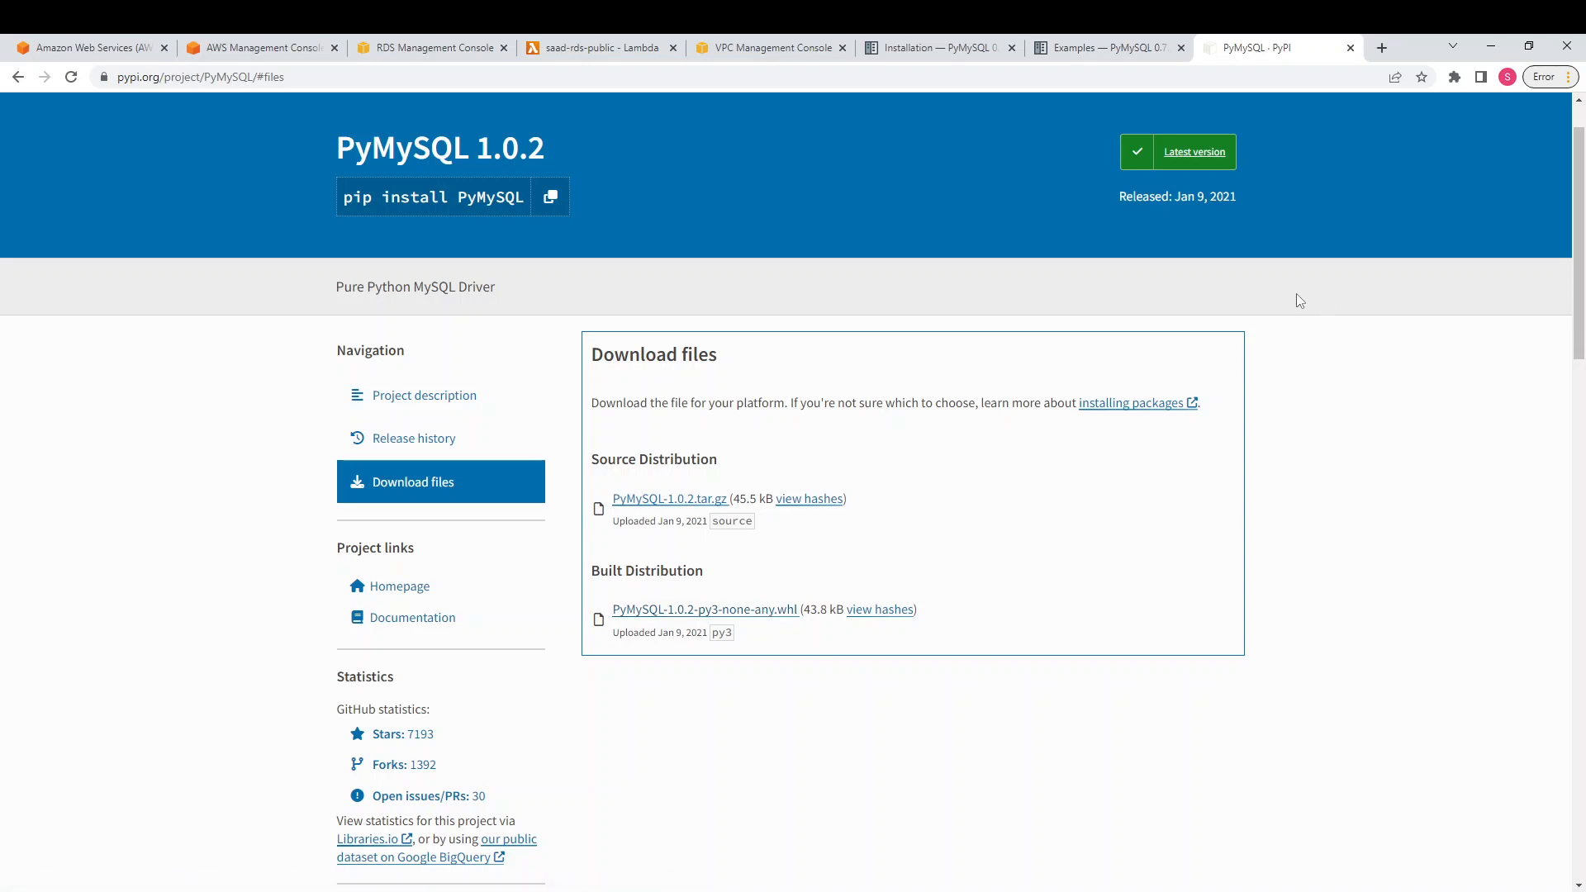
click(221, 46)
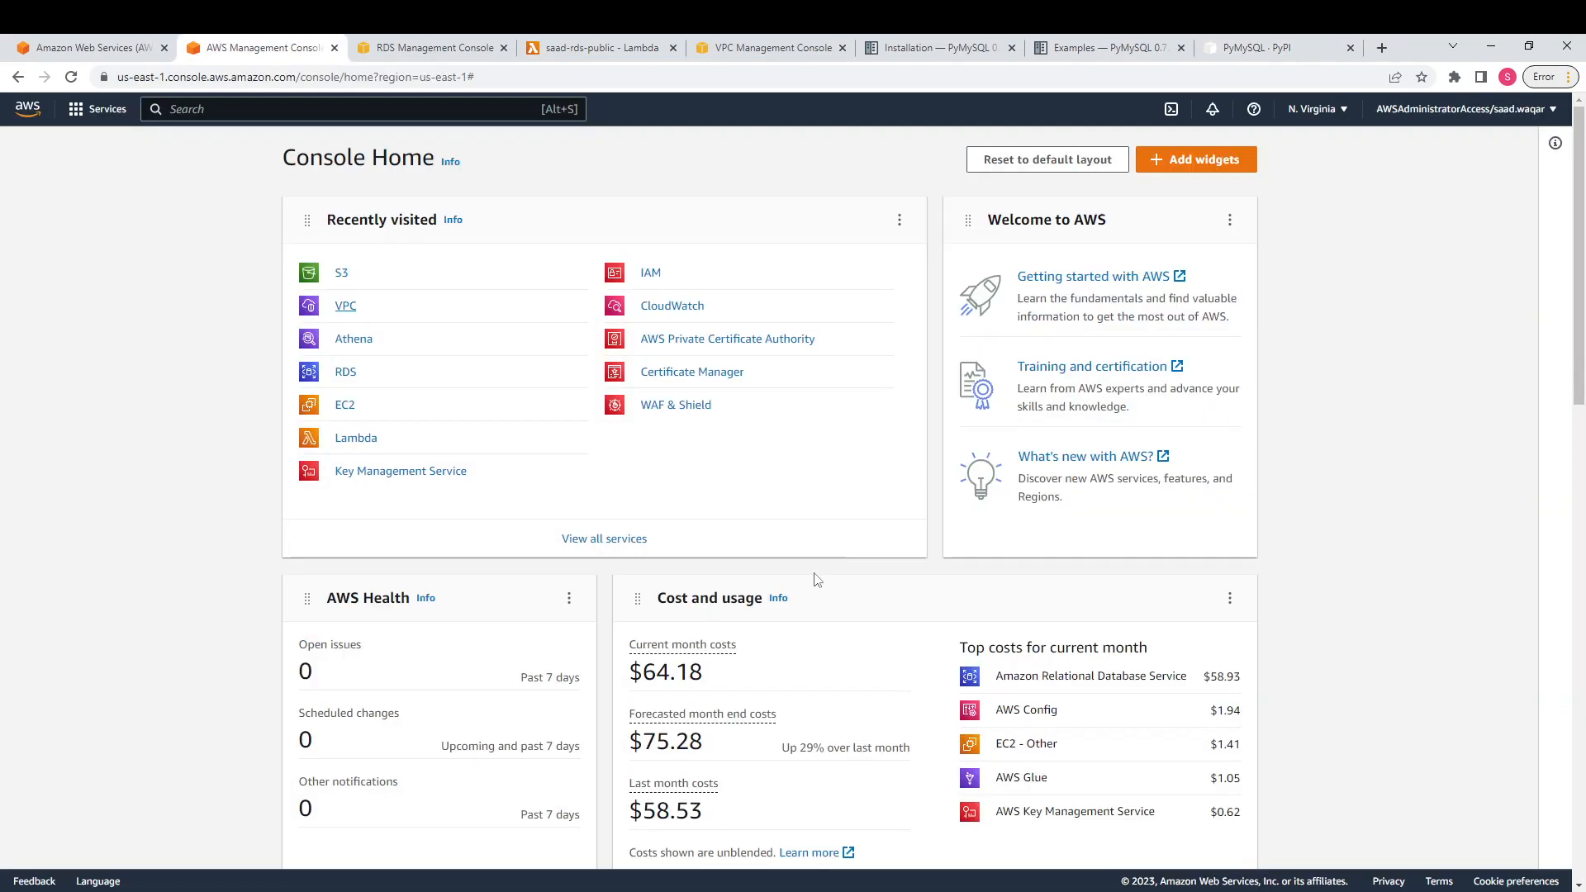
click(438, 47)
click(599, 48)
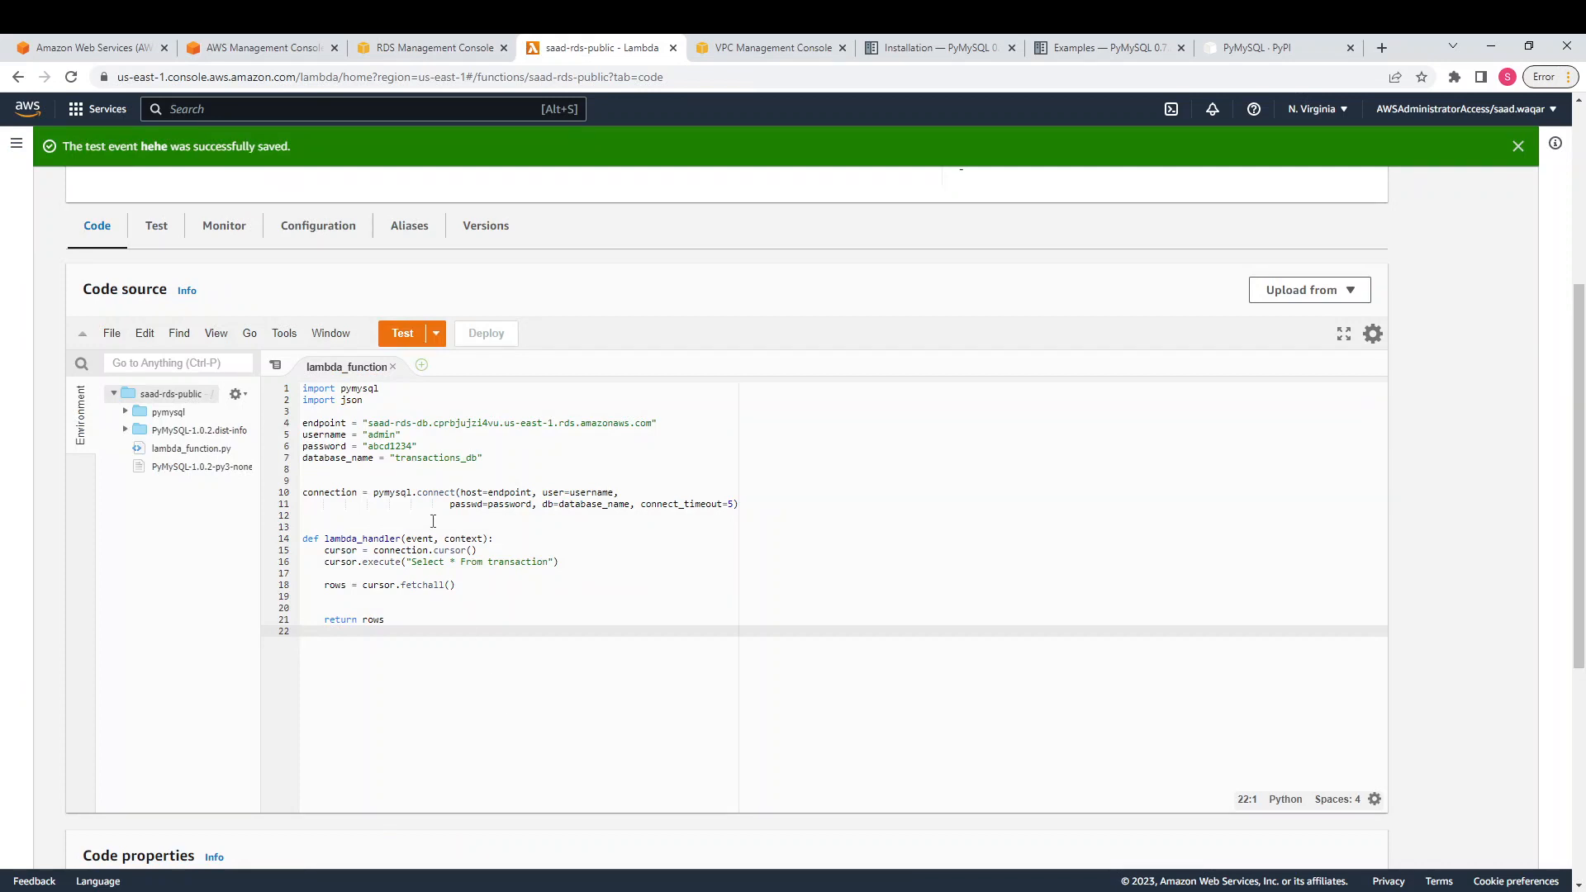
drag(409, 562, 559, 562)
click(560, 598)
drag(406, 562, 555, 562)
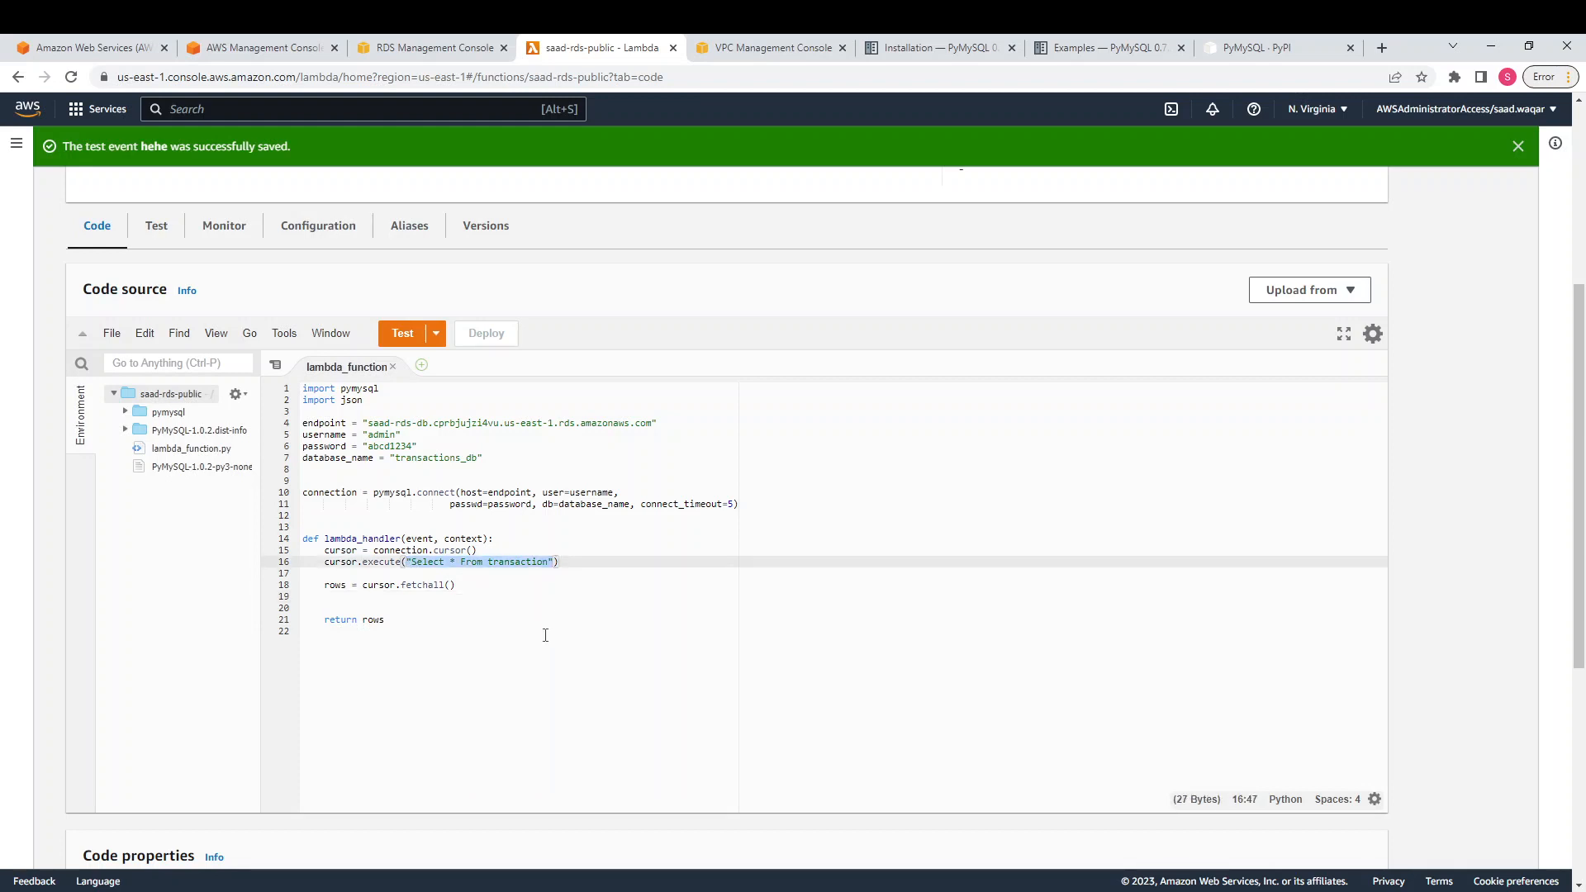
click(512, 585)
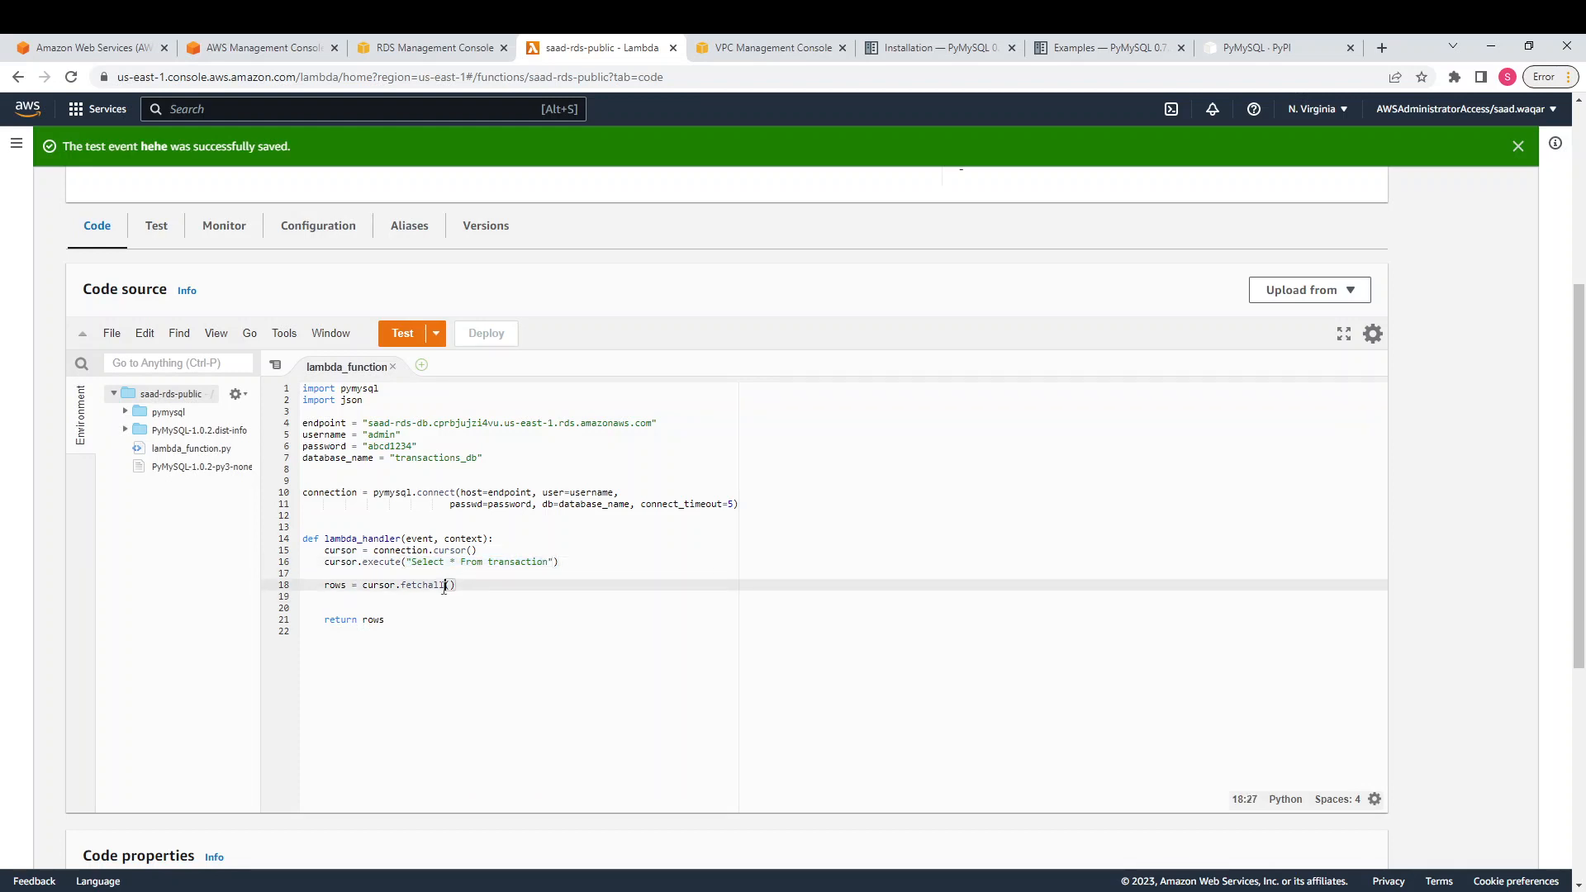
Run the hehe test and pull up the schema notes' first inserted row with amount 25.50
click(403, 333)
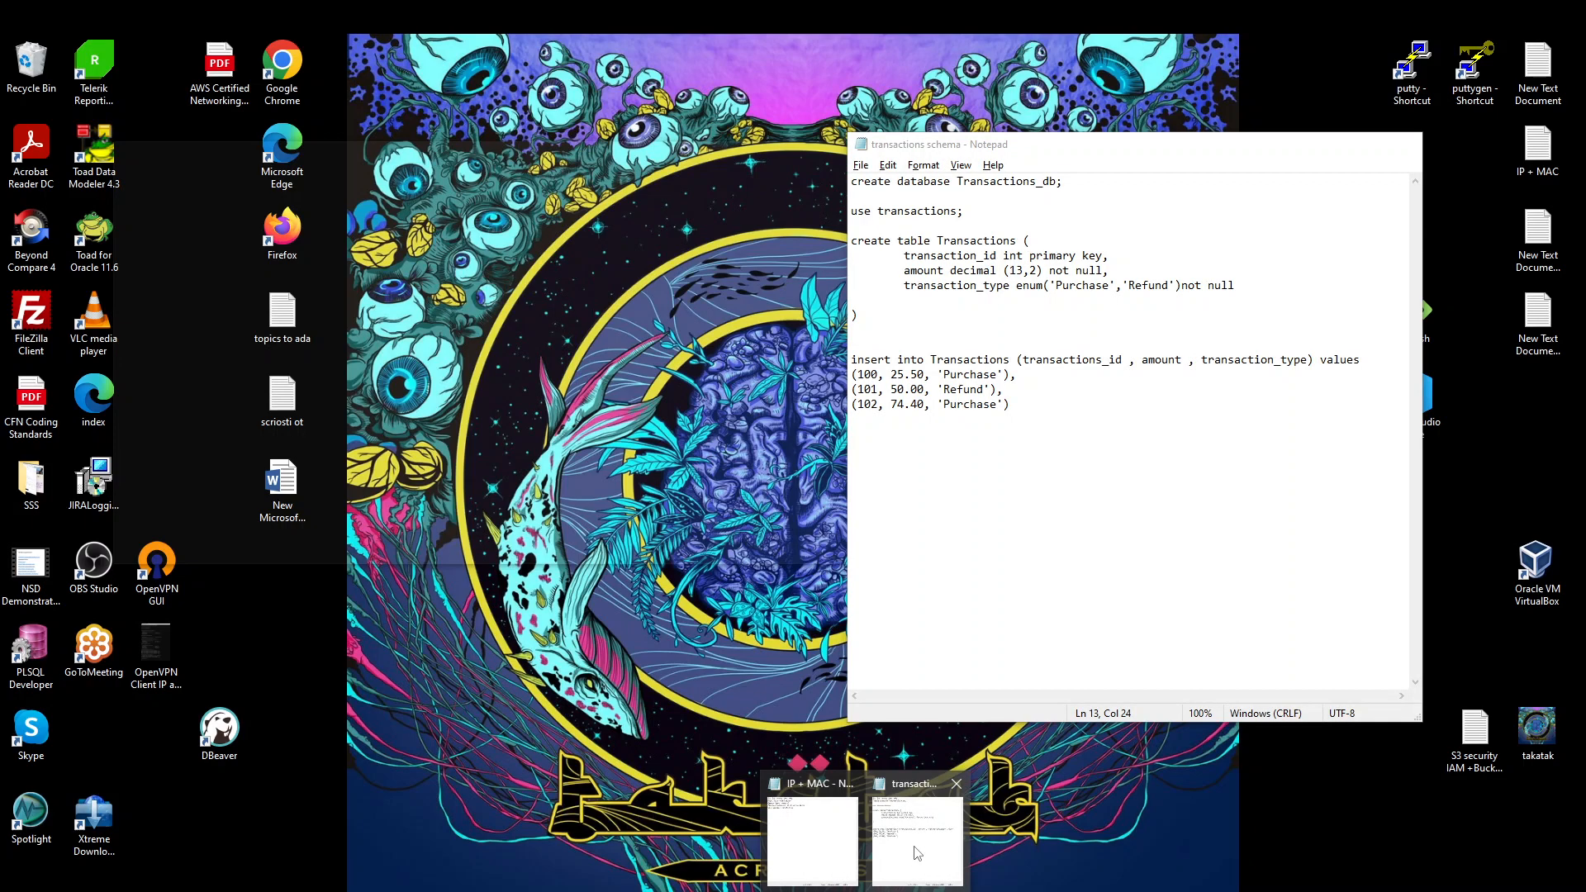
click(917, 829)
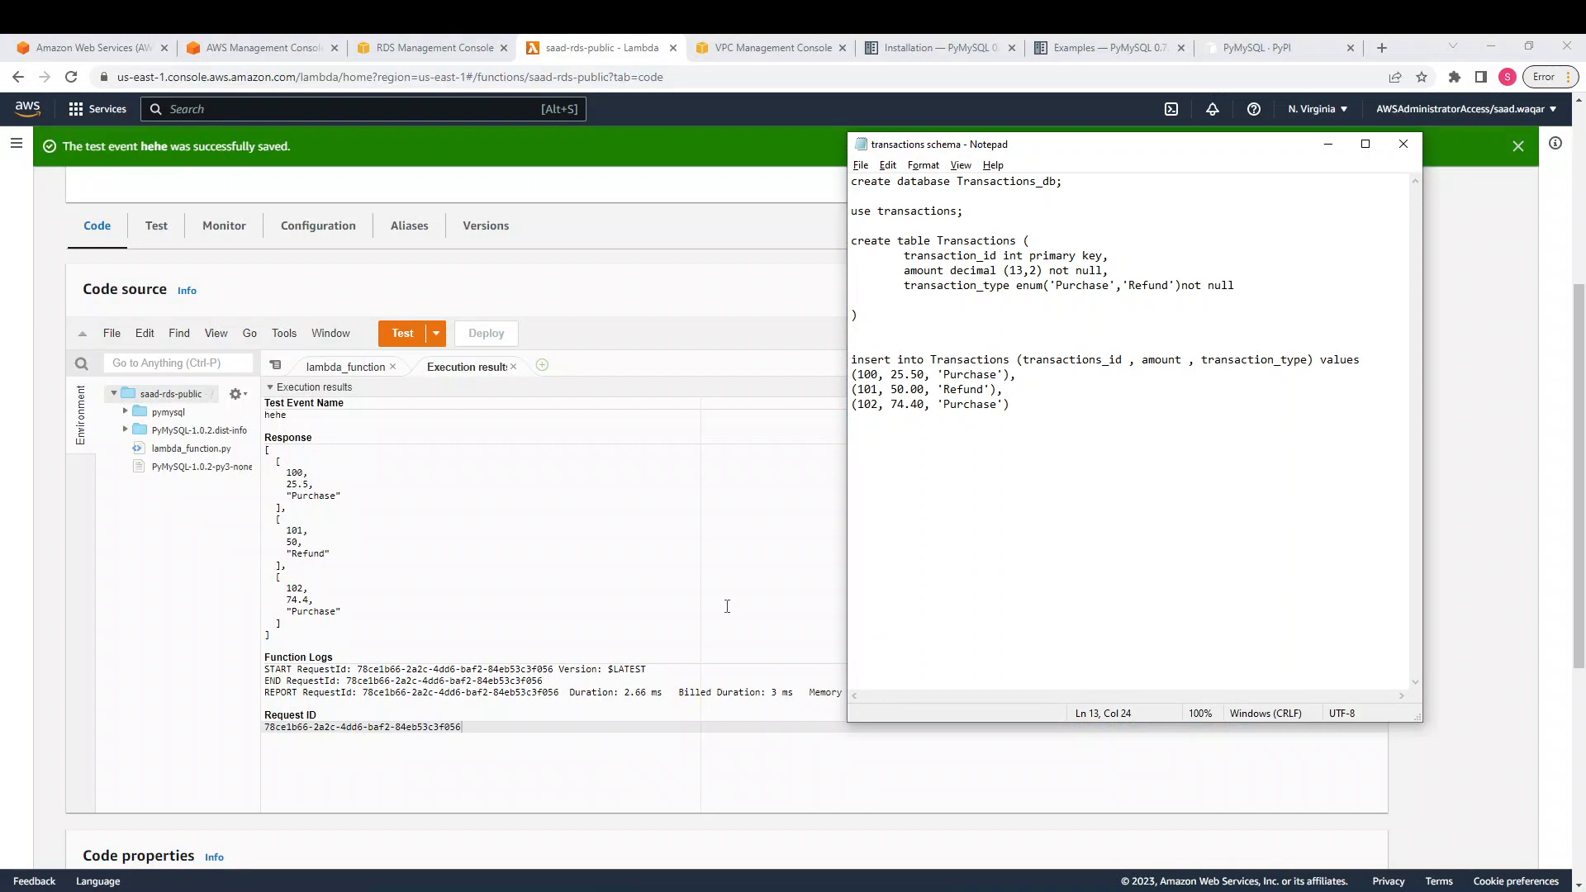
click(869, 375)
drag(891, 375, 996, 377)
Compare the returned rows, including 102, 74.4, Purchase, then return to the code and switch to OBS
drag(286, 474, 346, 547)
drag(283, 588, 344, 611)
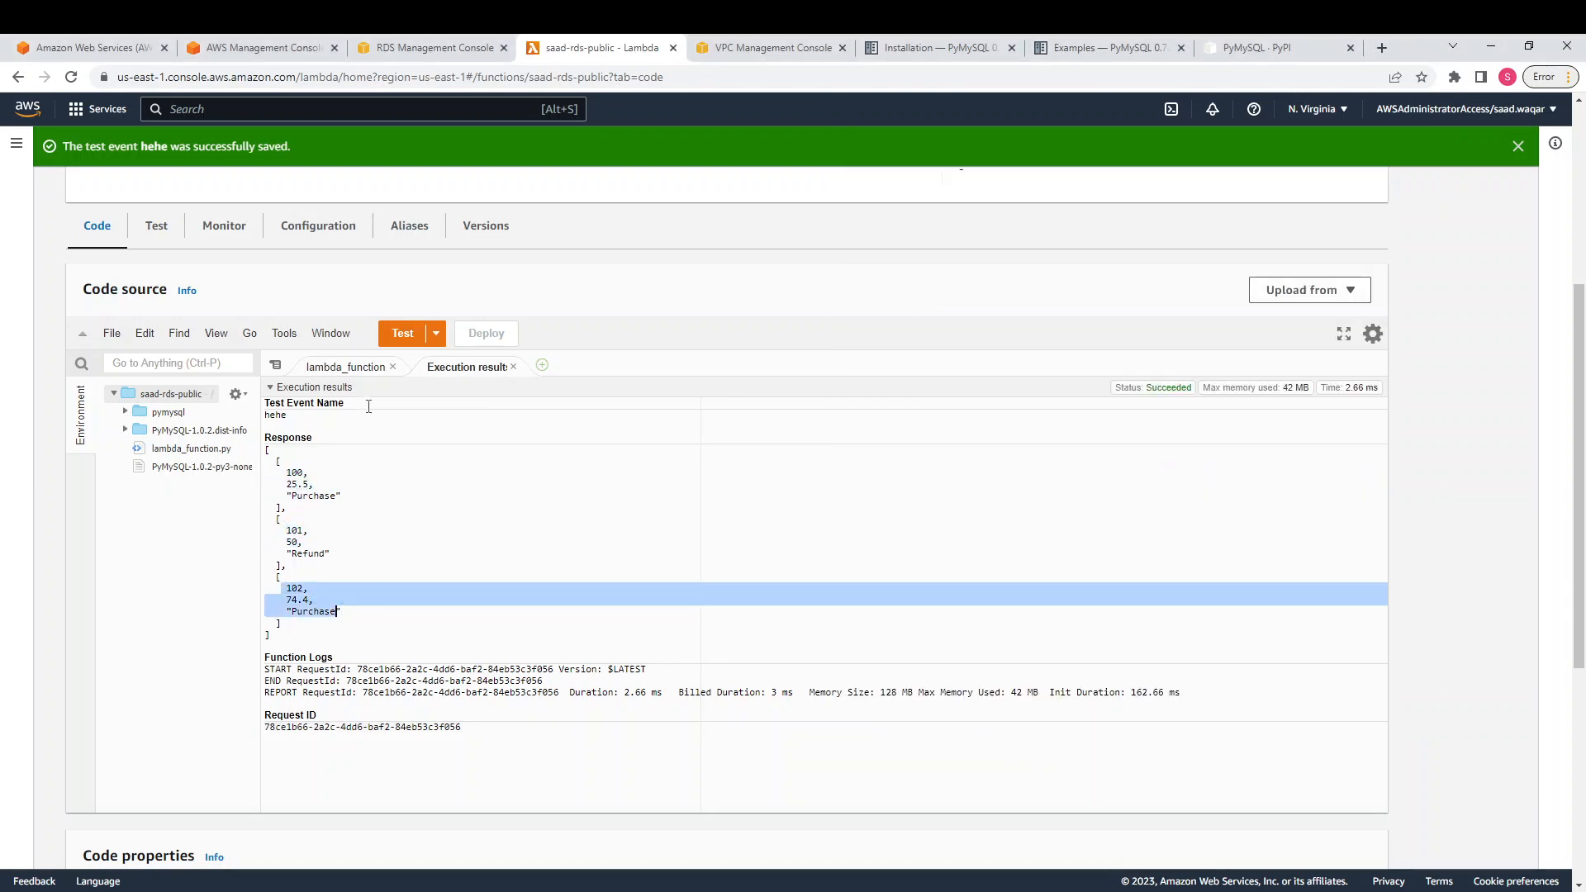
click(364, 368)
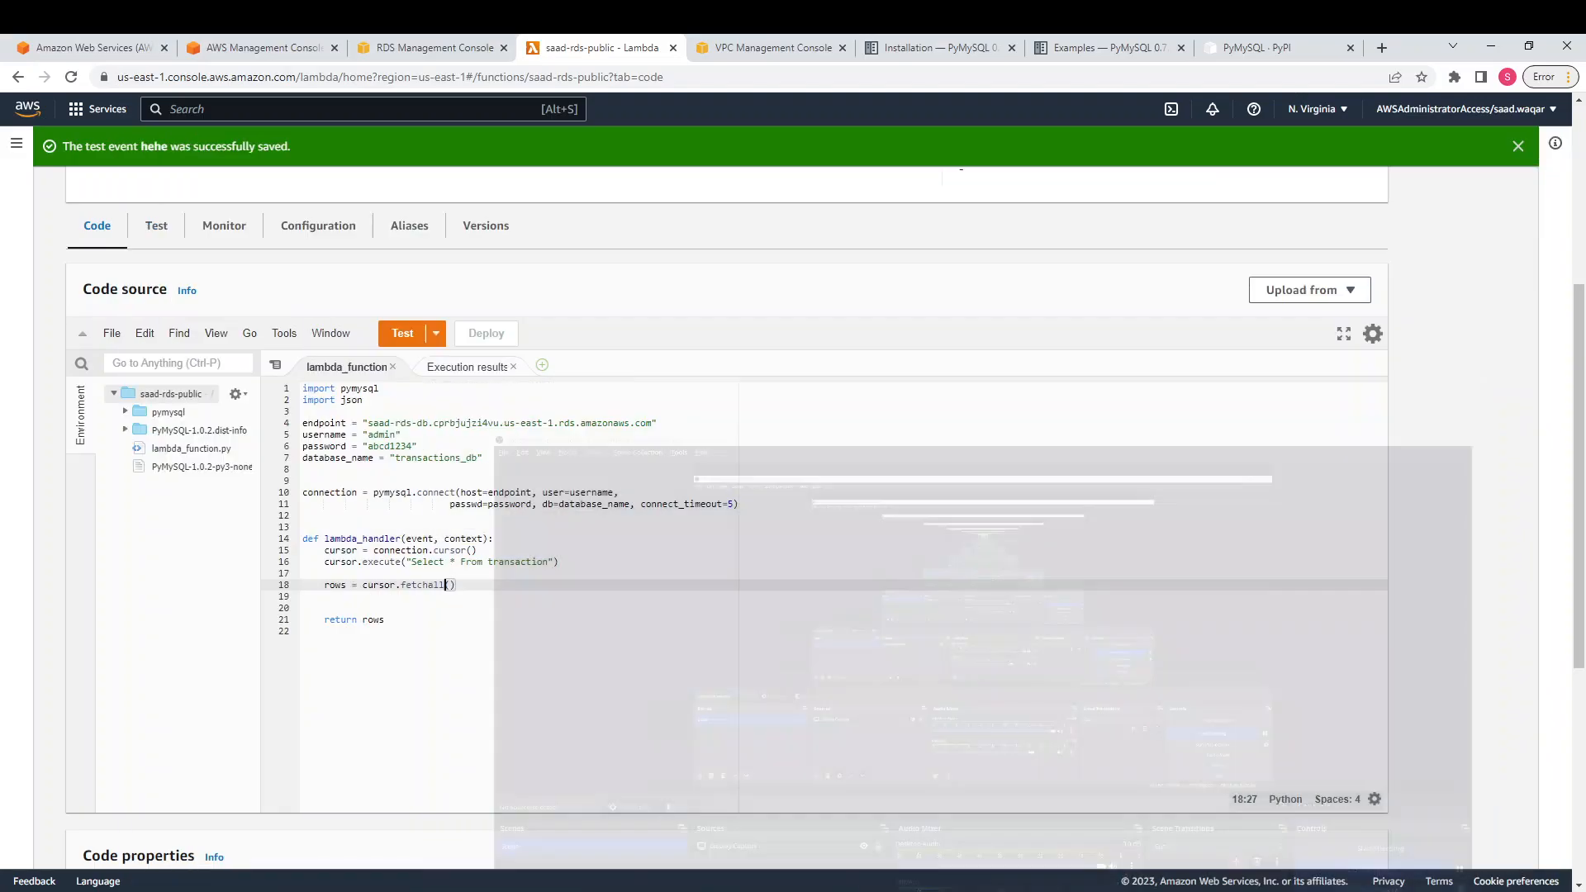
key(alt+Tab)
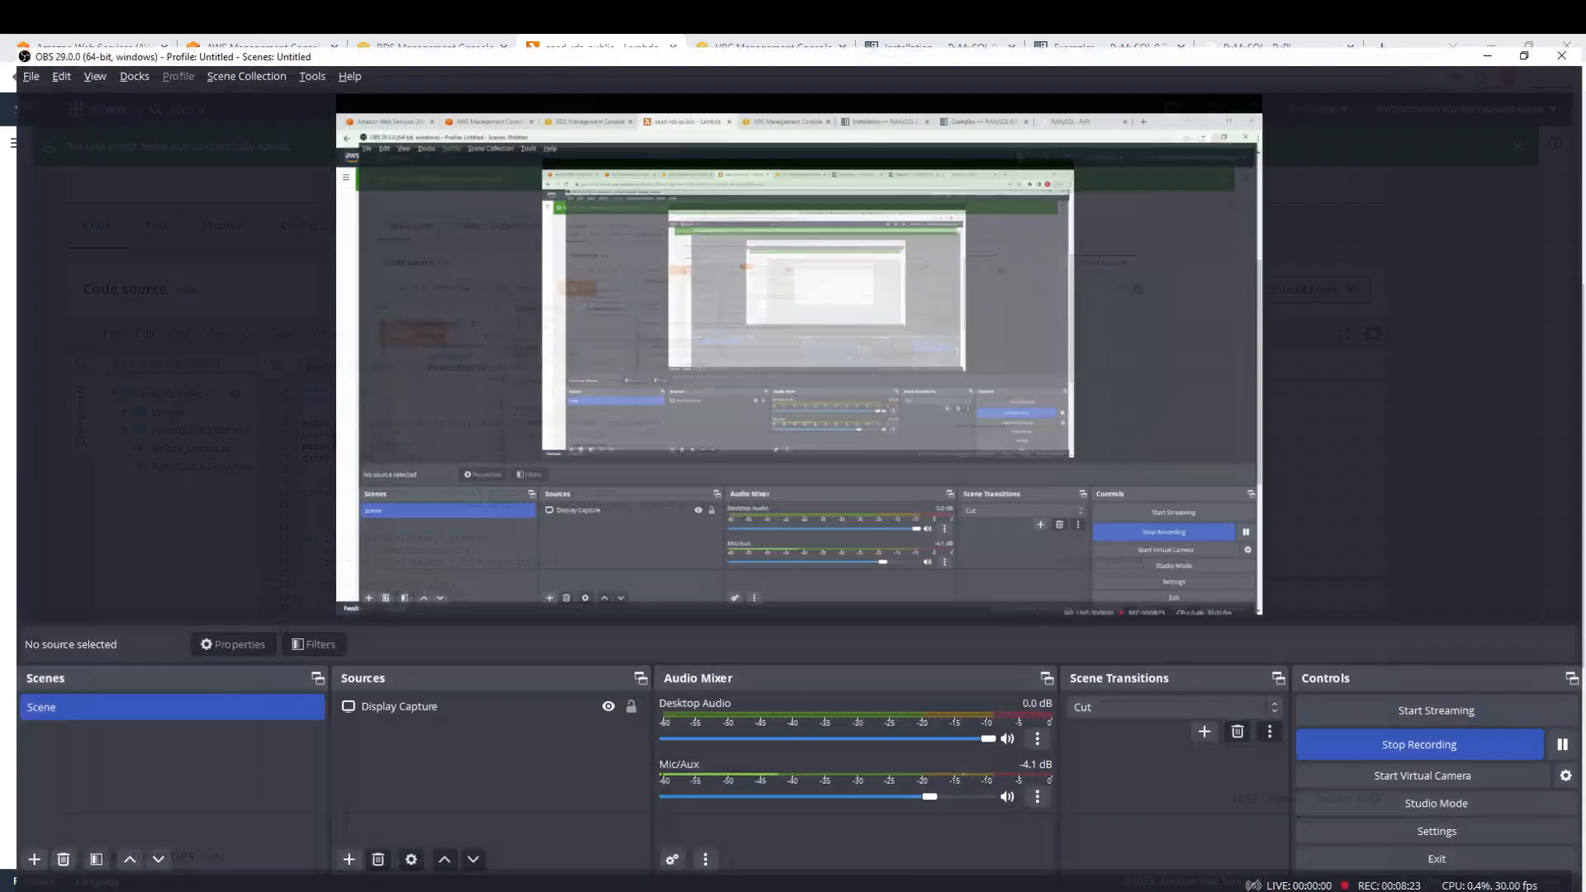